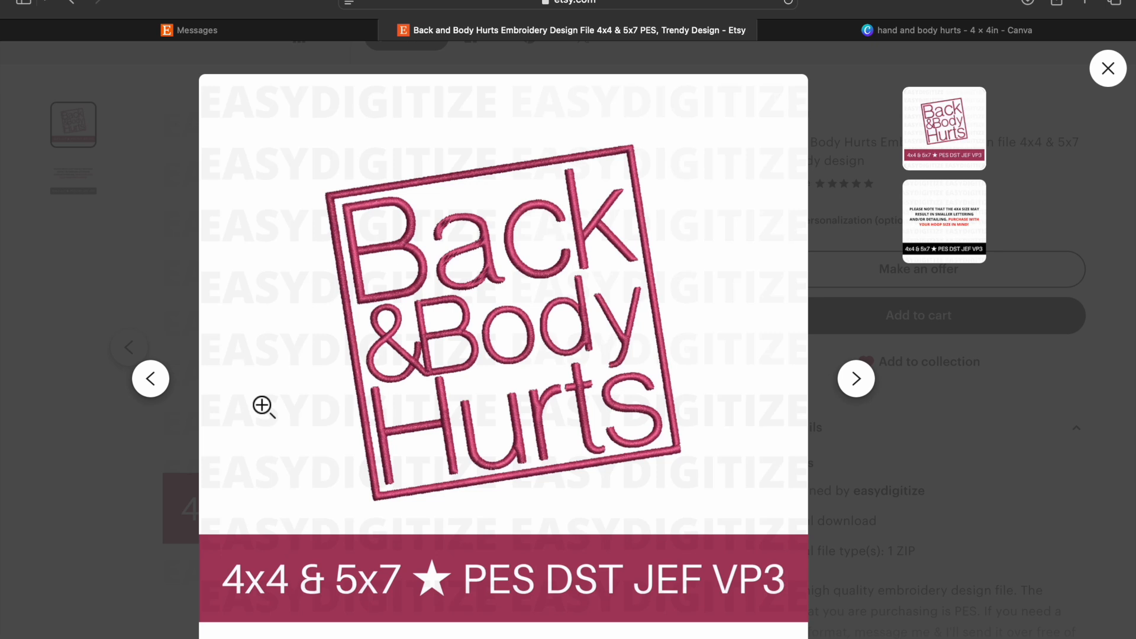
# Switch to the "hand and body hurts" Canva design and examine its text and square frame, postponing the Parallels Desktop update.
pyautogui.click(868, 31)
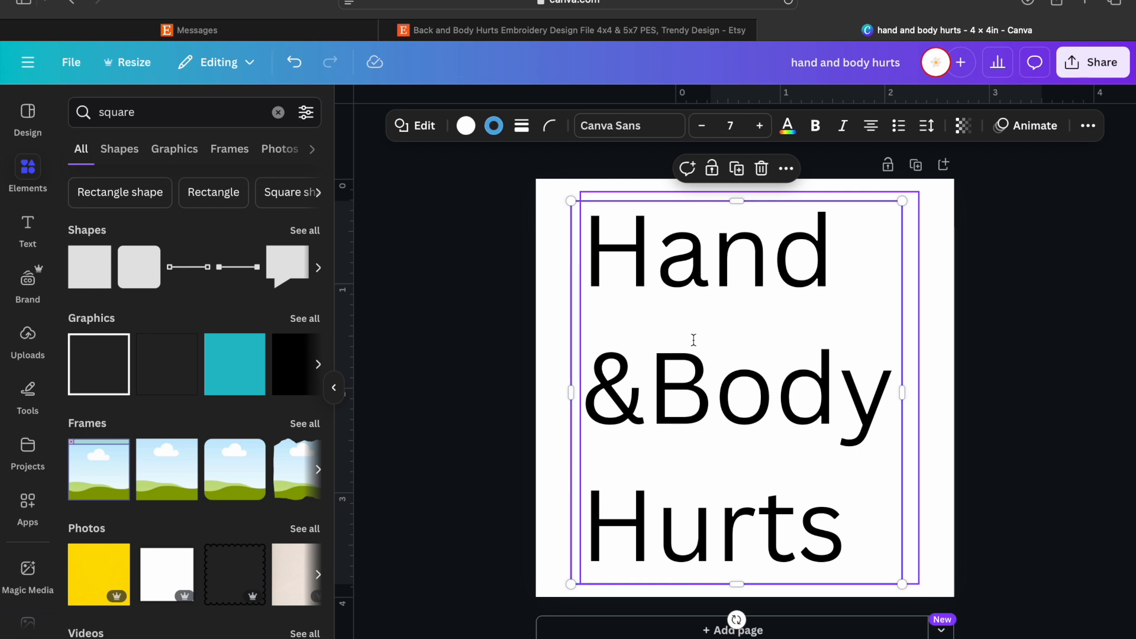
pyautogui.click(557, 369)
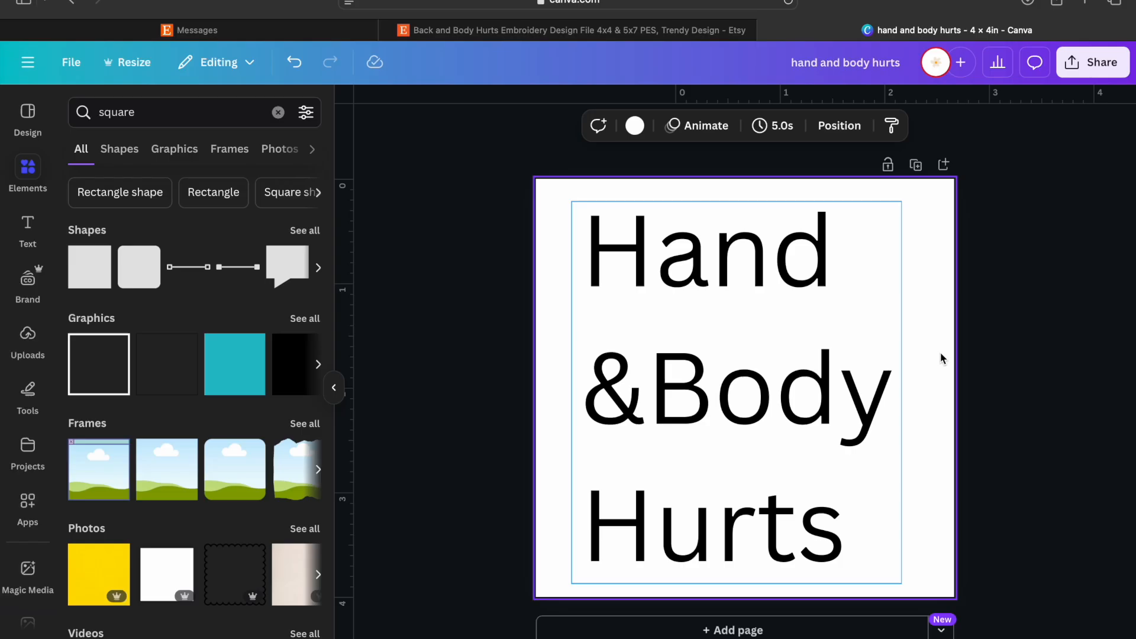
pyautogui.click(893, 317)
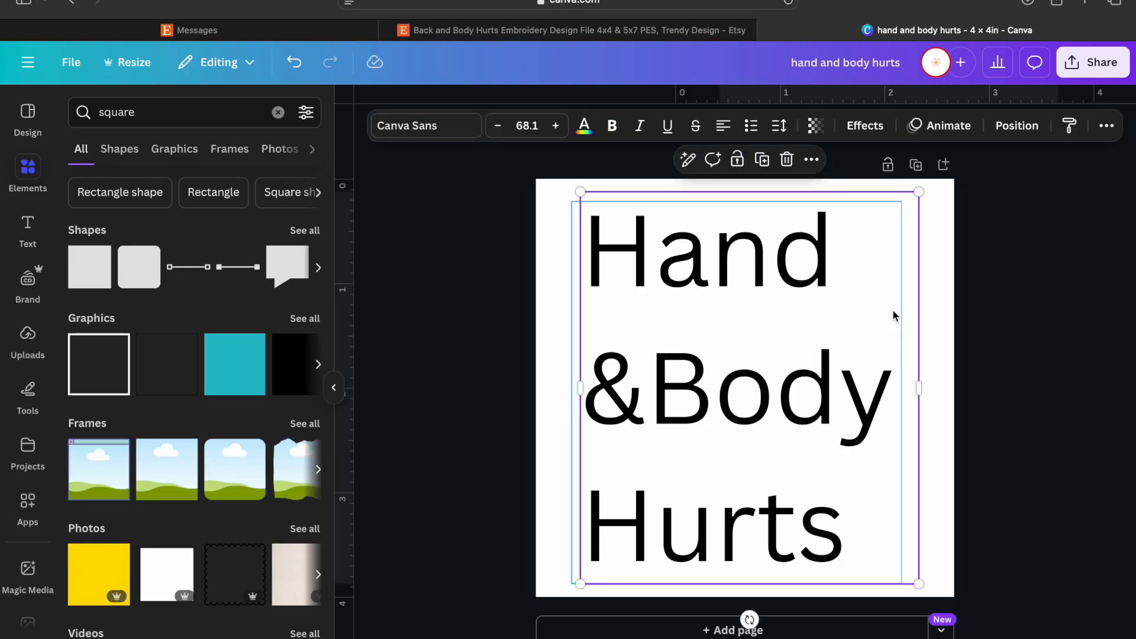
pyautogui.scroll(-1, 892, 316)
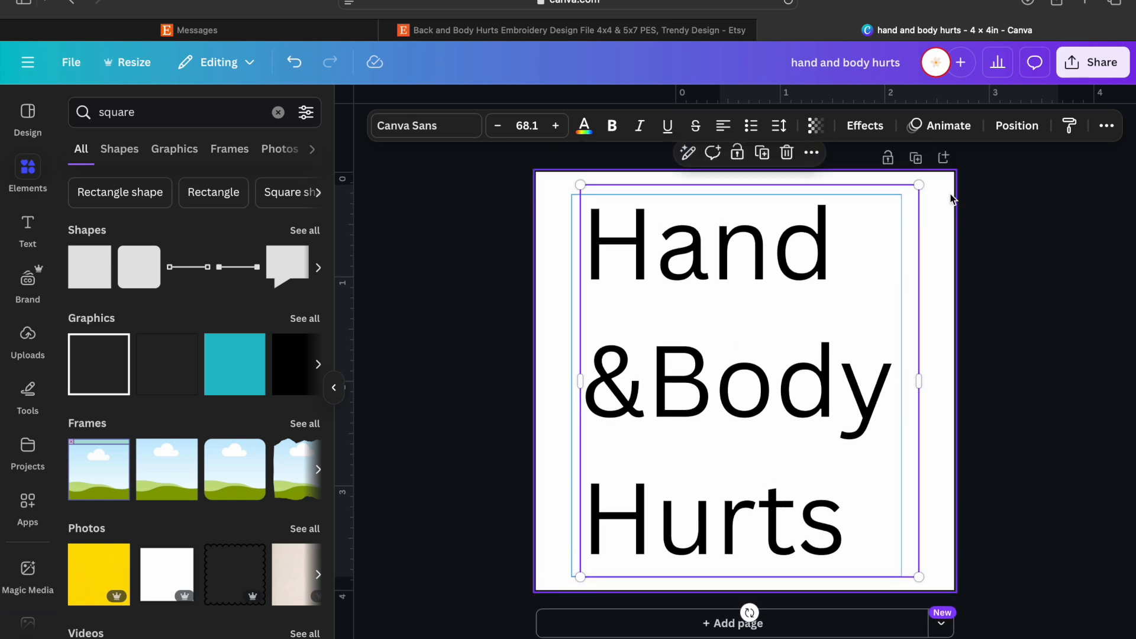
pyautogui.click(951, 201)
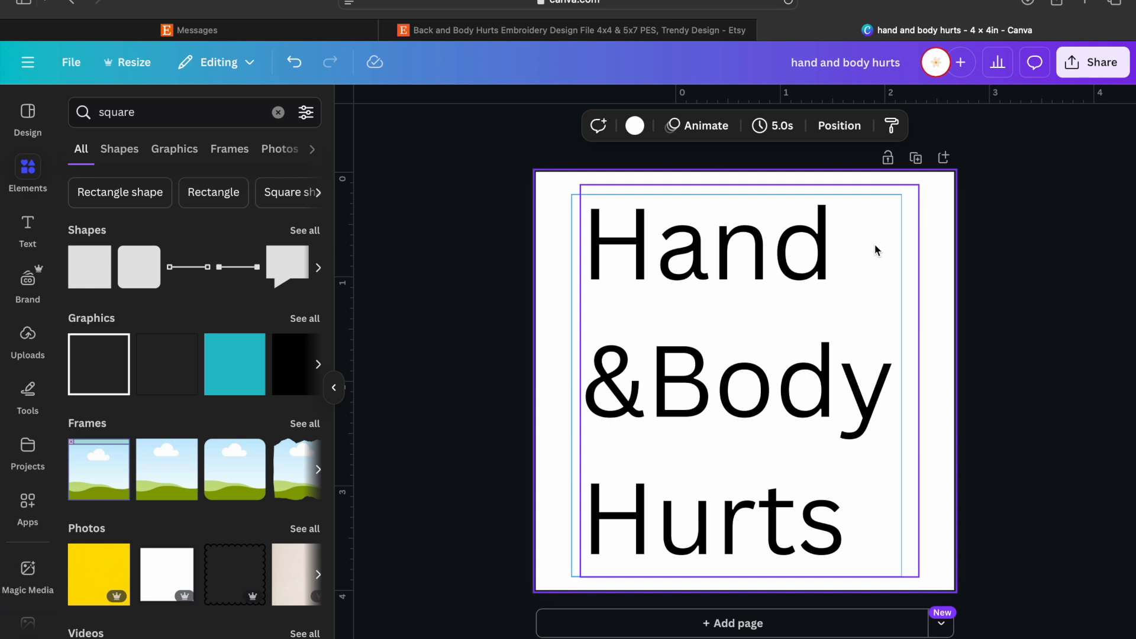
pyautogui.click(869, 528)
pyautogui.click(937, 423)
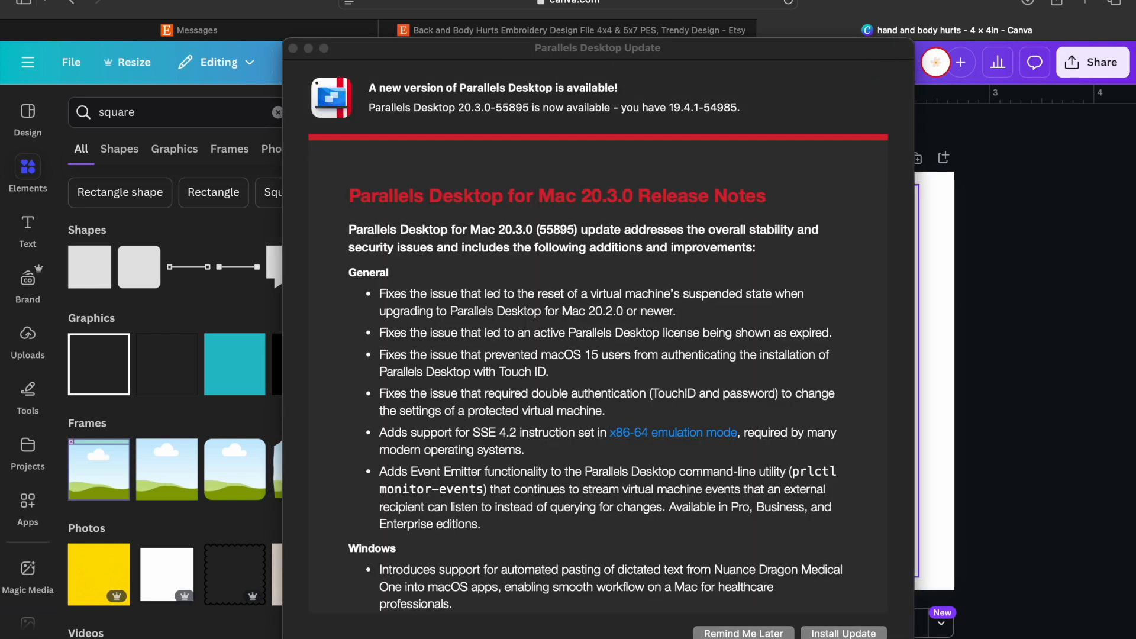
pyautogui.click(732, 604)
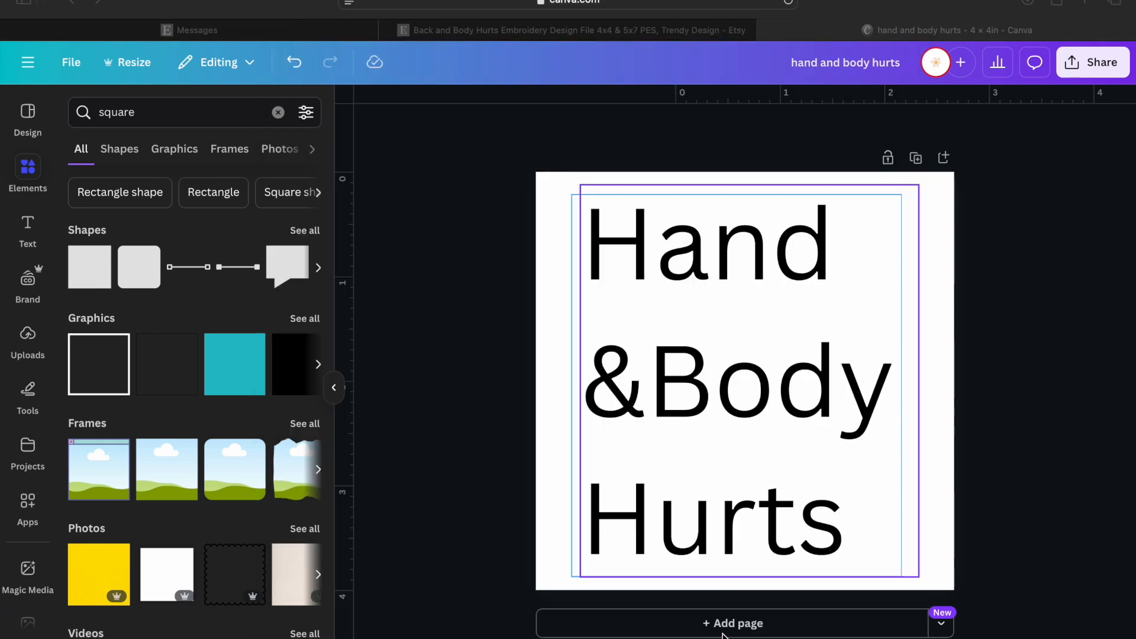
pyautogui.click(944, 428)
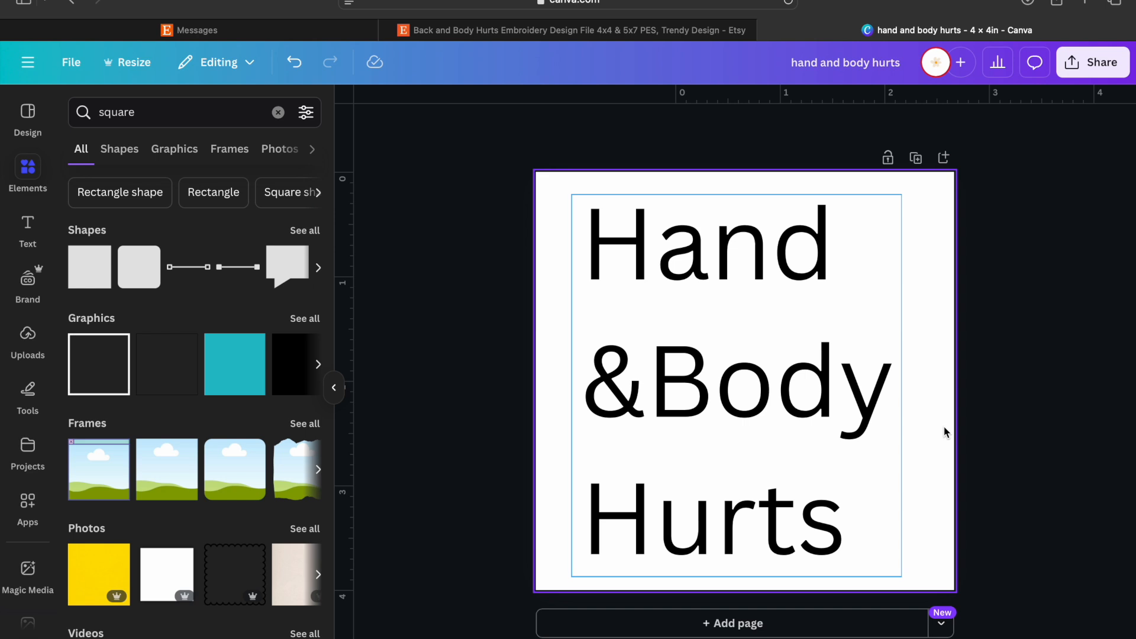
# Delete the "Hand &Body Hurts" text to expose the square and undo the deletion.
pyautogui.click(891, 413)
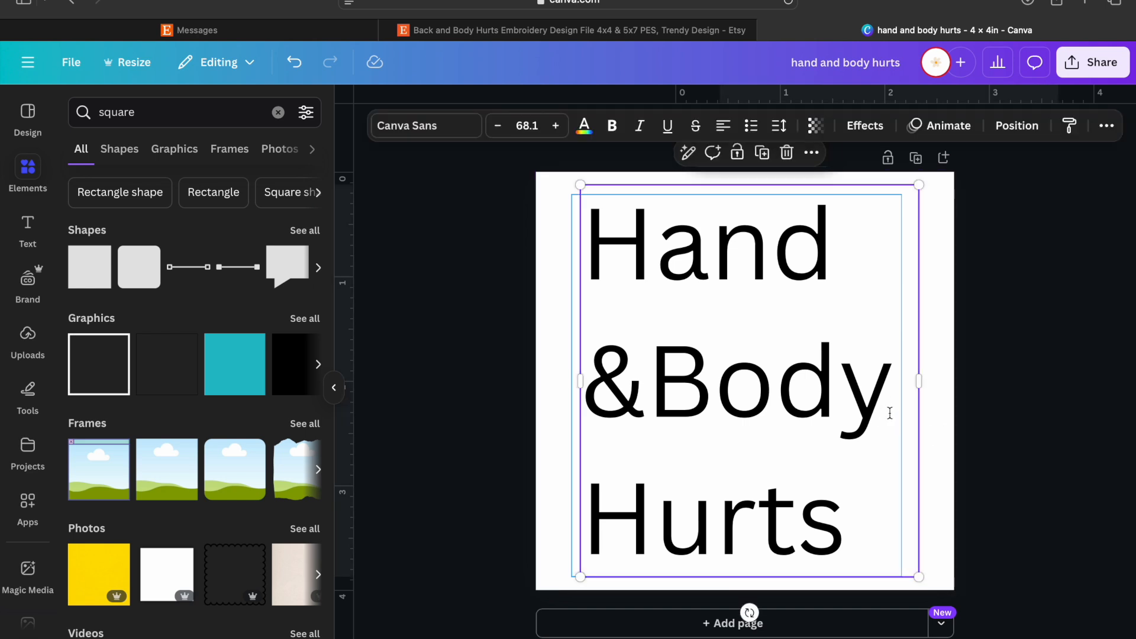
pyautogui.press('Delete')
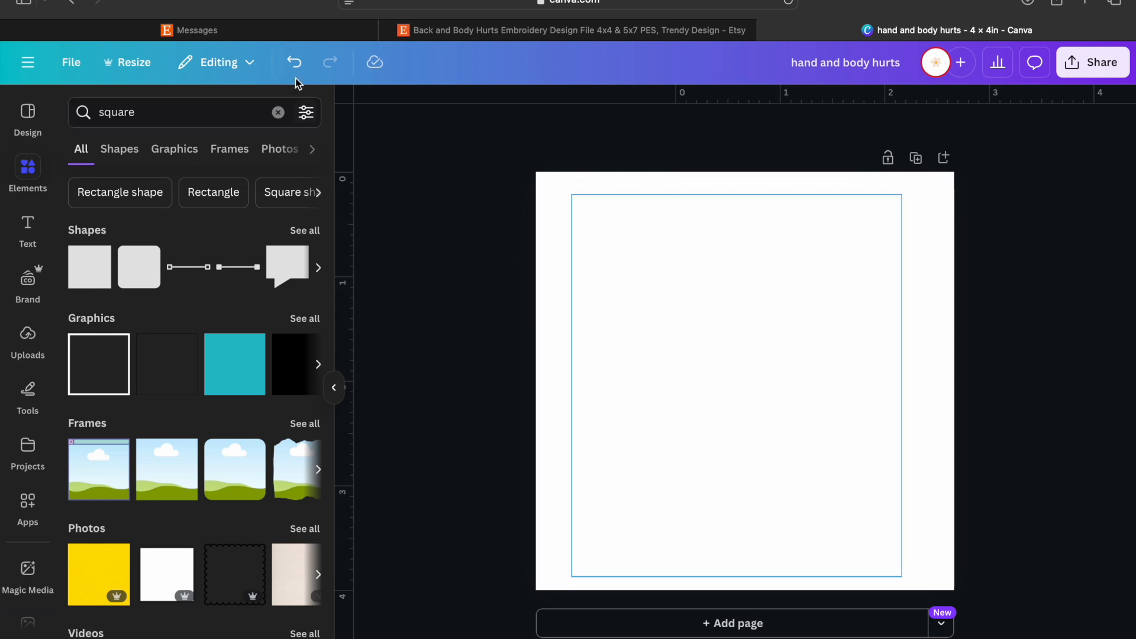
pyautogui.click(295, 63)
# Fill the square behind the text with blue and download the design as a 1,200 × 1,200 px PNG.
pyautogui.click(569, 330)
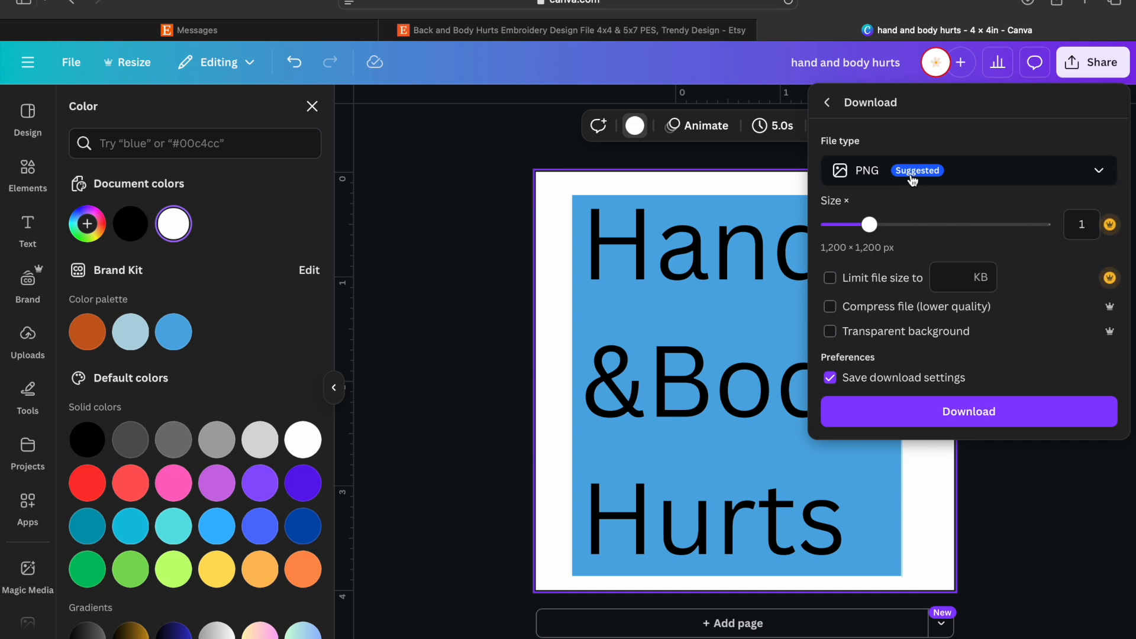
pyautogui.click(987, 412)
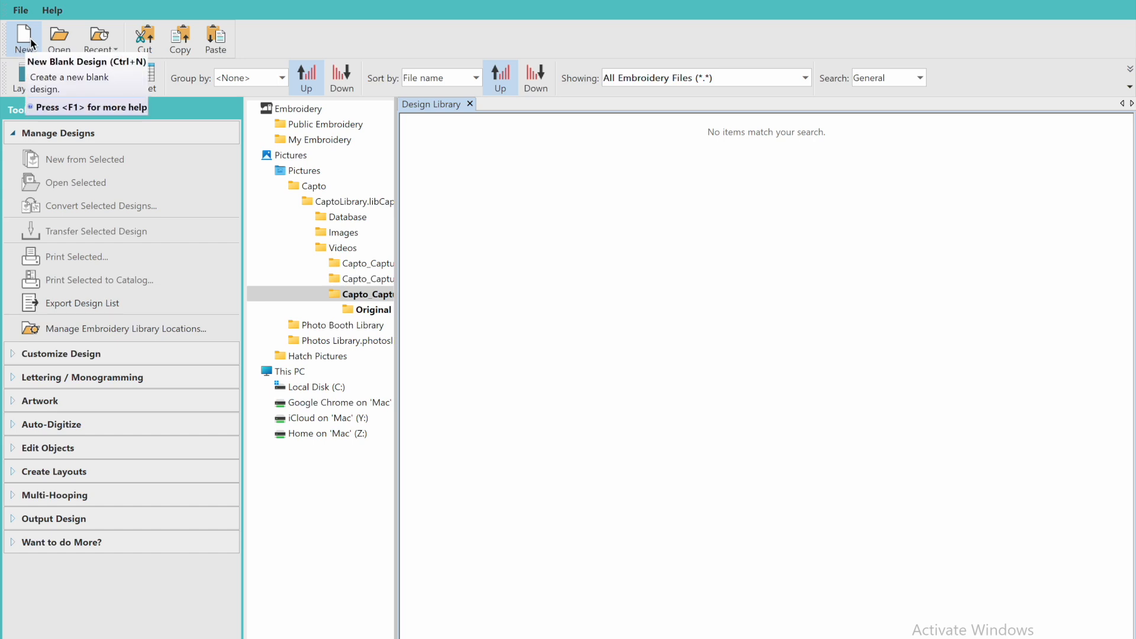
# Switch to Hatch Embroidery Composer, create a new blank design and insert "hand and body hurts.png" from Downloads.
pyautogui.click(24, 39)
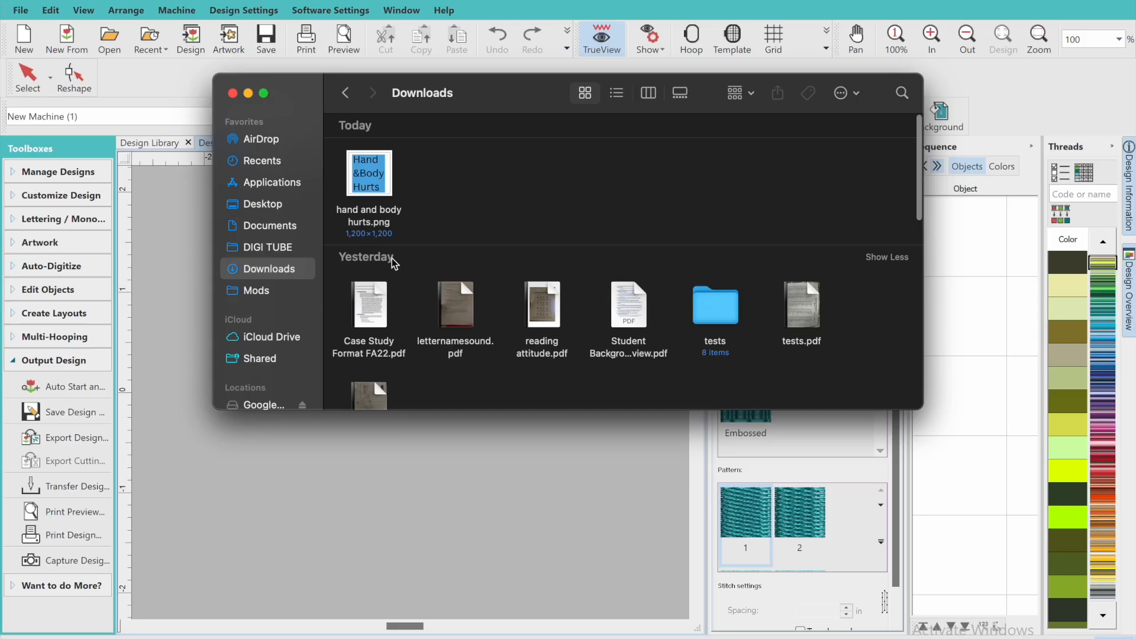
pyautogui.moveTo(391, 201); pyautogui.dragTo(233, 485)
pyautogui.click(449, 353)
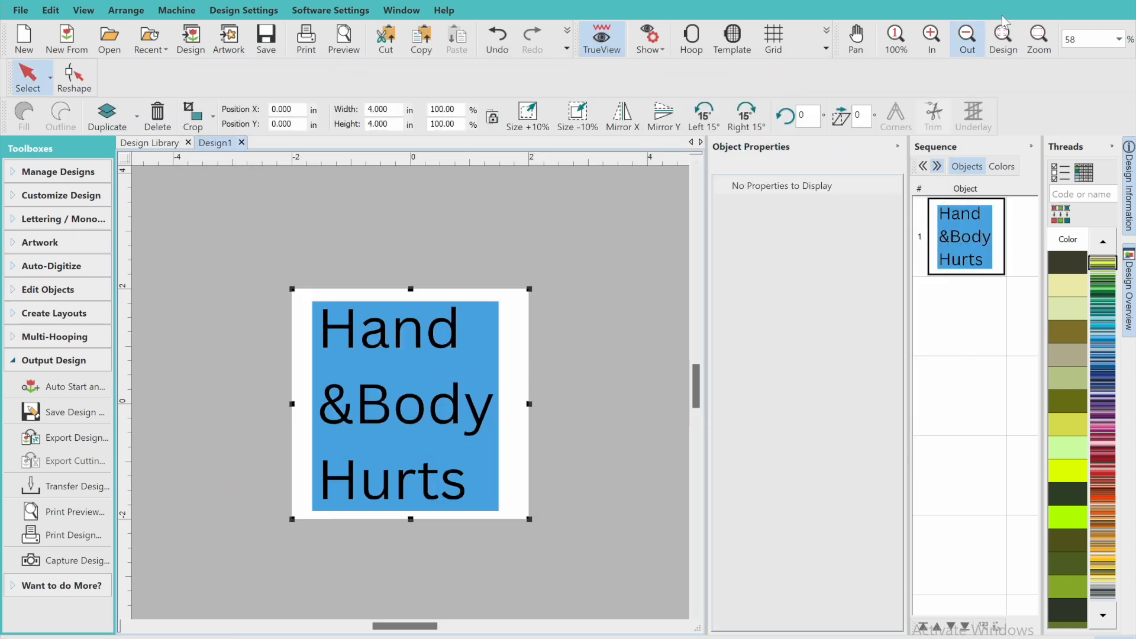
pyautogui.click(996, 45)
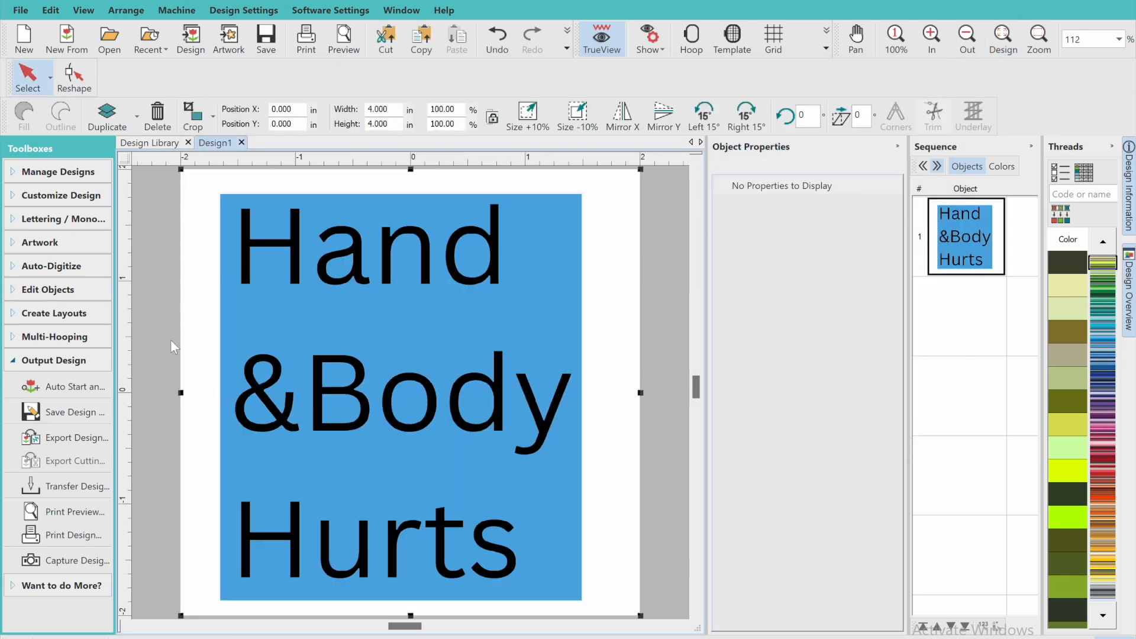
# Start Click-to-Fill on the artwork and prepare its bitmap with 3 colors and Fine embroidery detail.
pyautogui.click(70, 269)
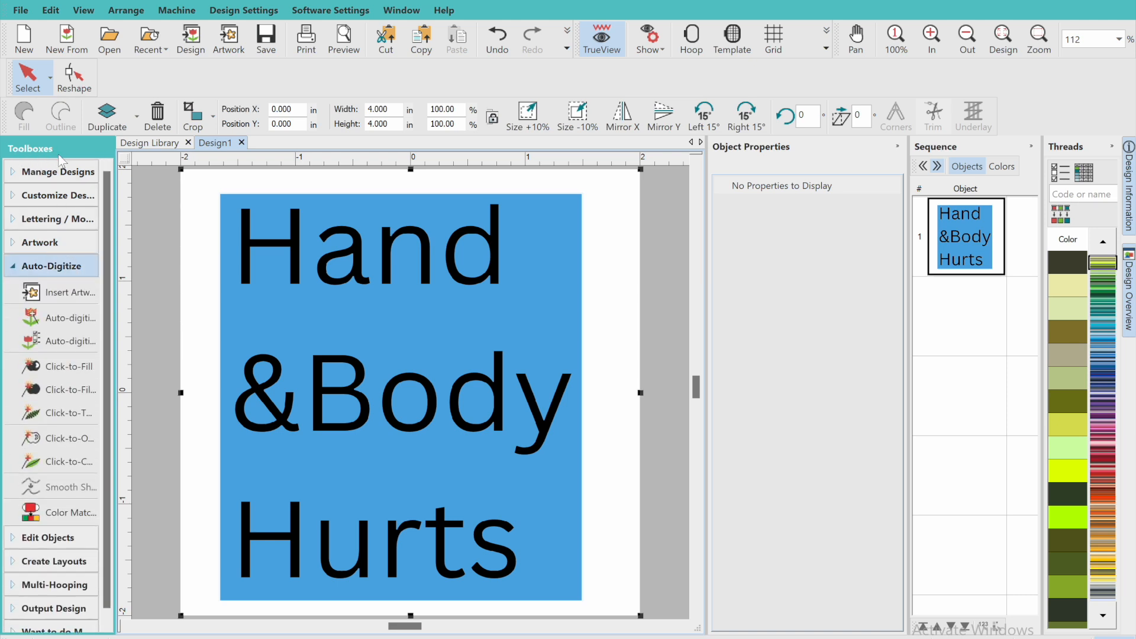
pyautogui.click(55, 371)
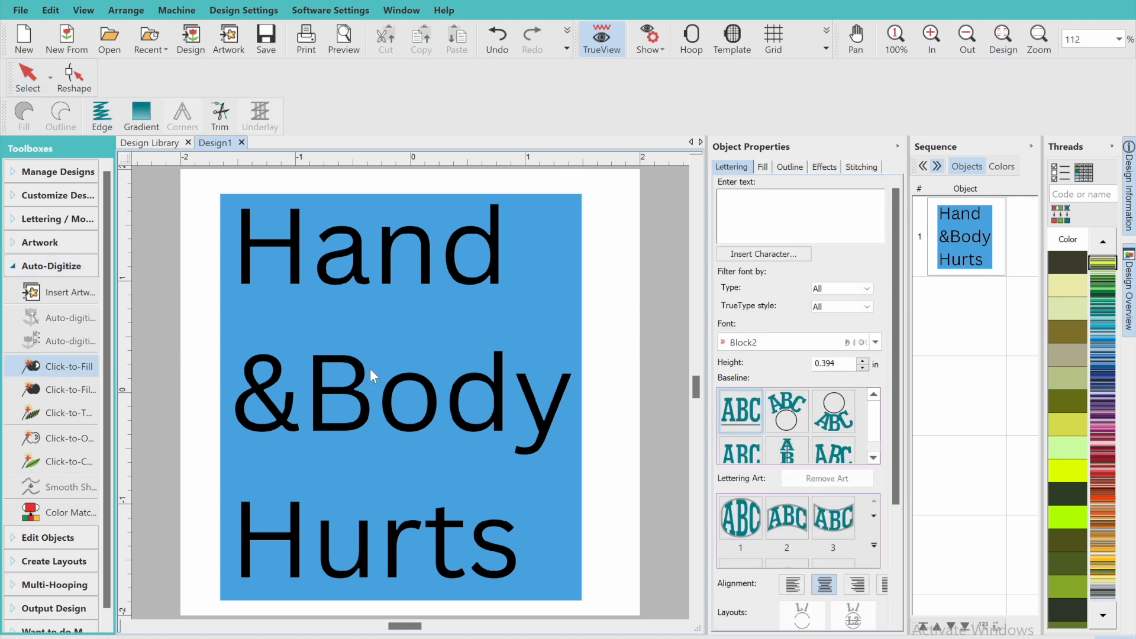
pyautogui.click(433, 327)
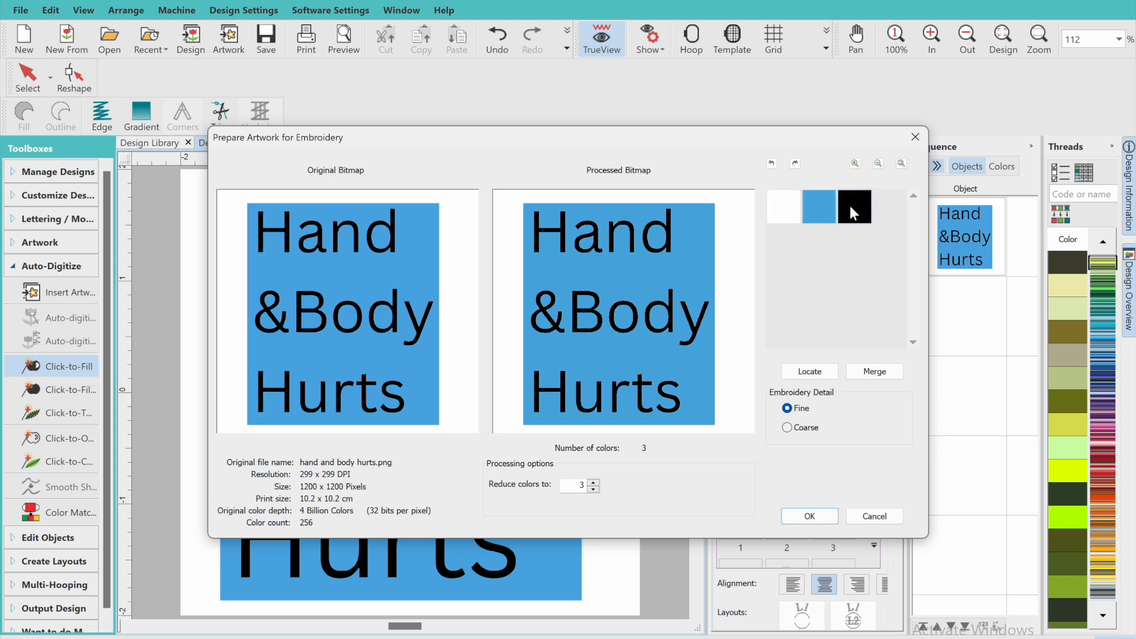
pyautogui.click(809, 515)
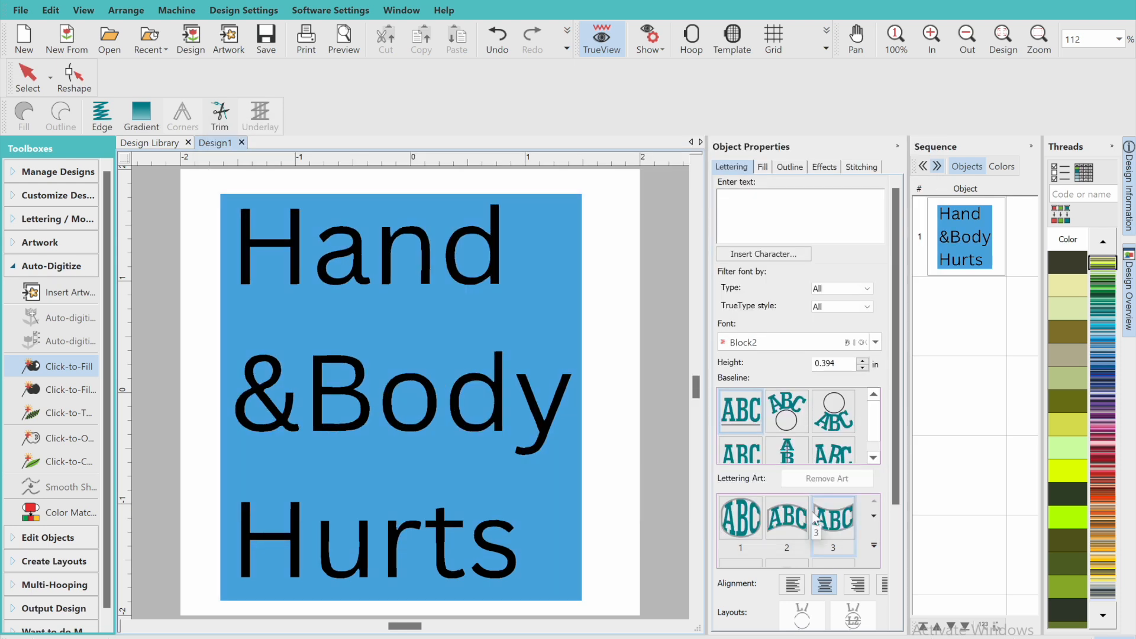
# Try digitizing the blue square with Click-to-Fill without holes and undo the fill.
pyautogui.click(564, 250)
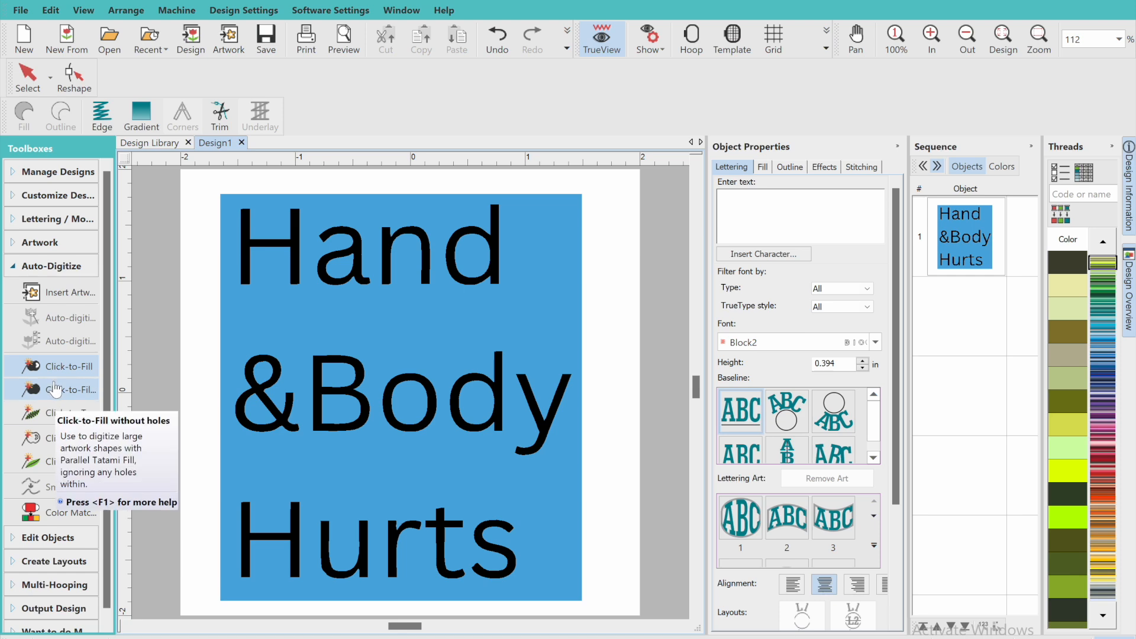
pyautogui.click(60, 393)
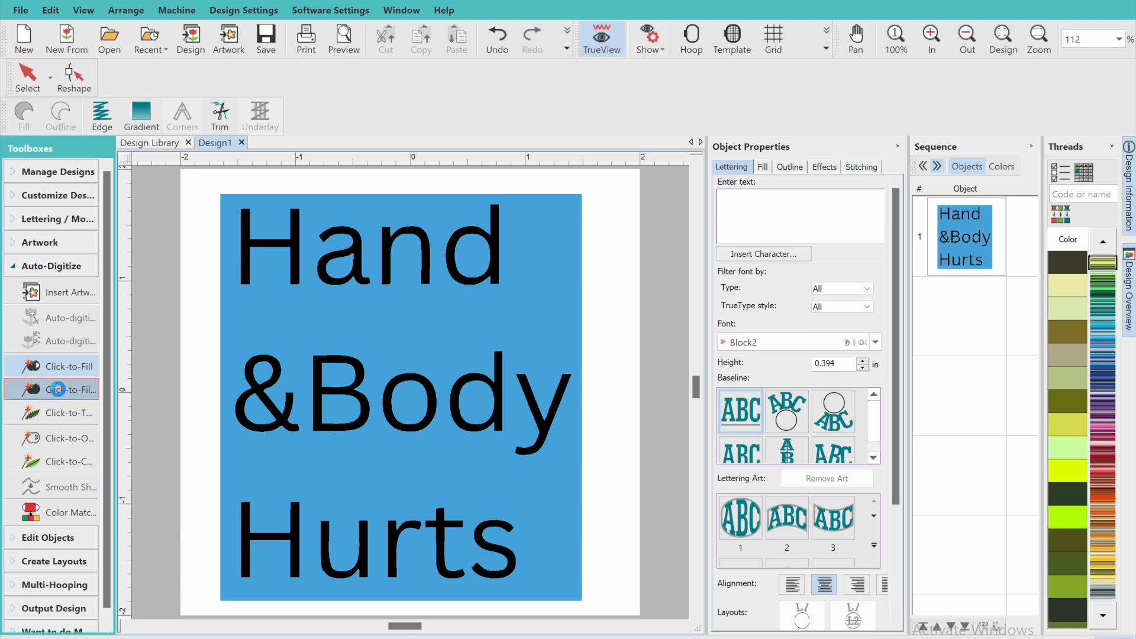
pyautogui.click(565, 213)
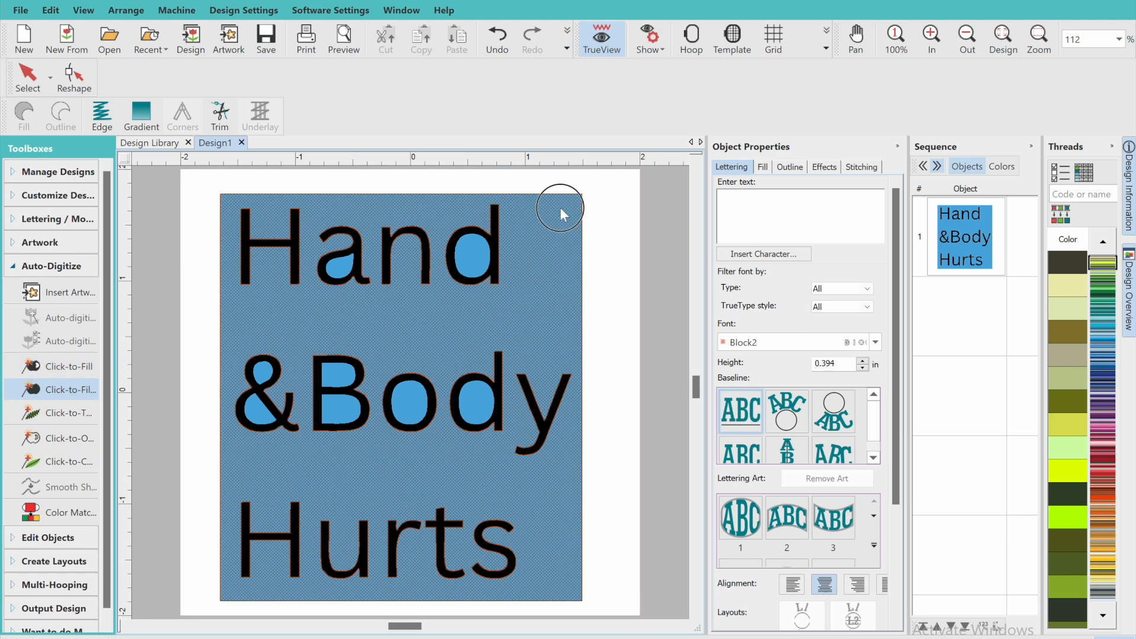
pyautogui.click(967, 38)
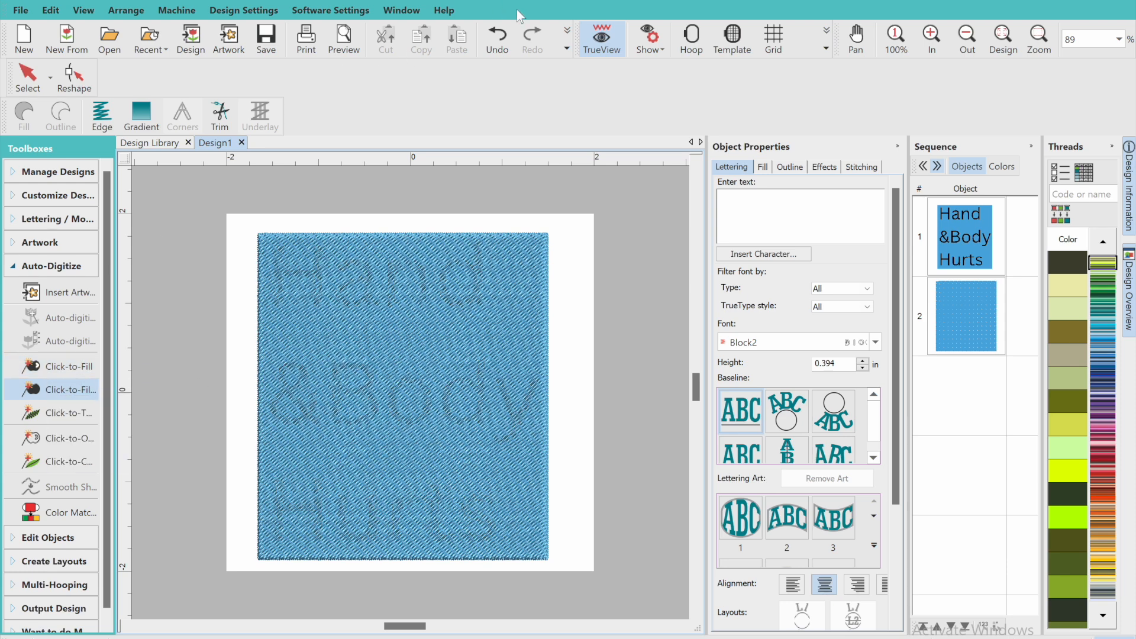
pyautogui.click(497, 39)
# Try digitizing the blue square with regular Click-to-Fill, keeping the letter holes, and undo it.
pyautogui.click(100, 366)
pyautogui.click(398, 336)
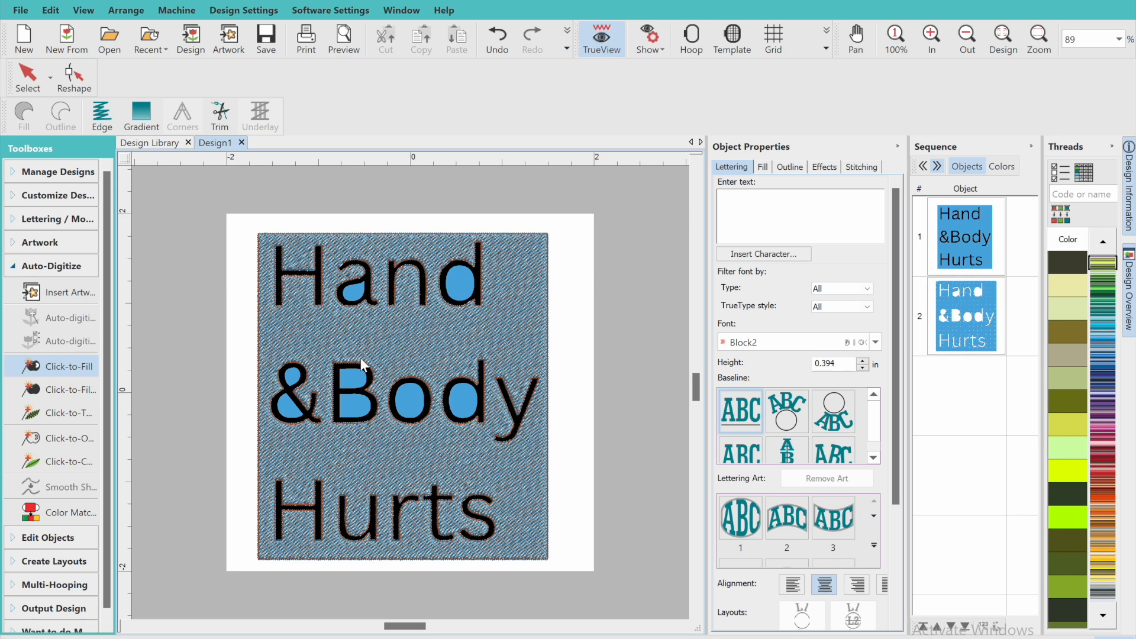
pyautogui.click(497, 40)
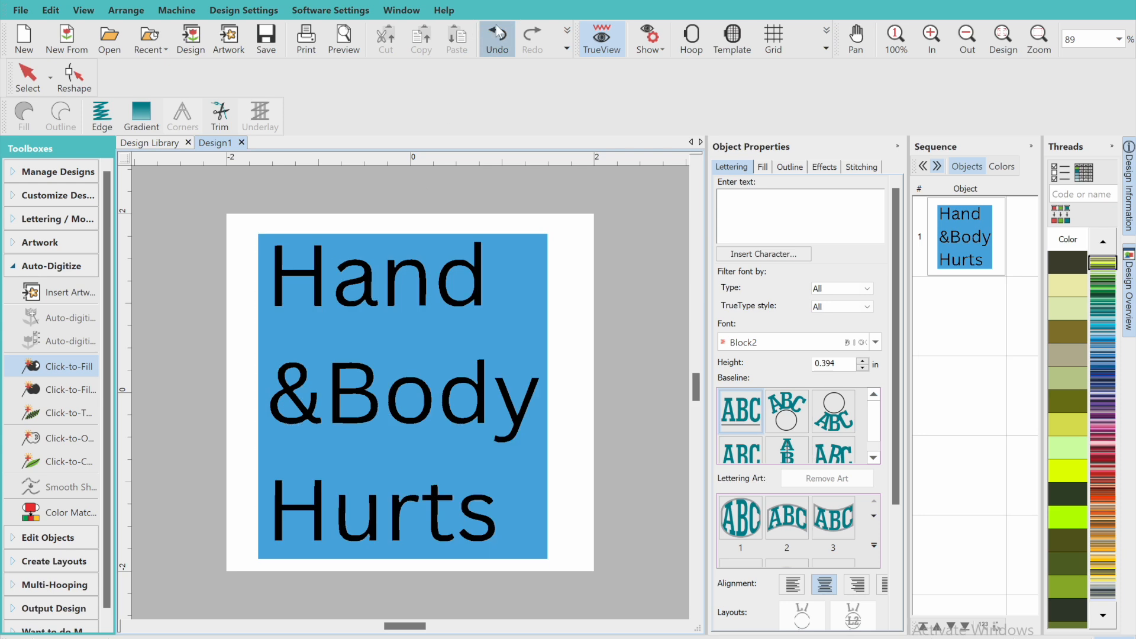
# Digitize the blue square using Click-to-Fill without holes and convert it to a Satin outline.
pyautogui.click(62, 391)
pyautogui.click(519, 314)
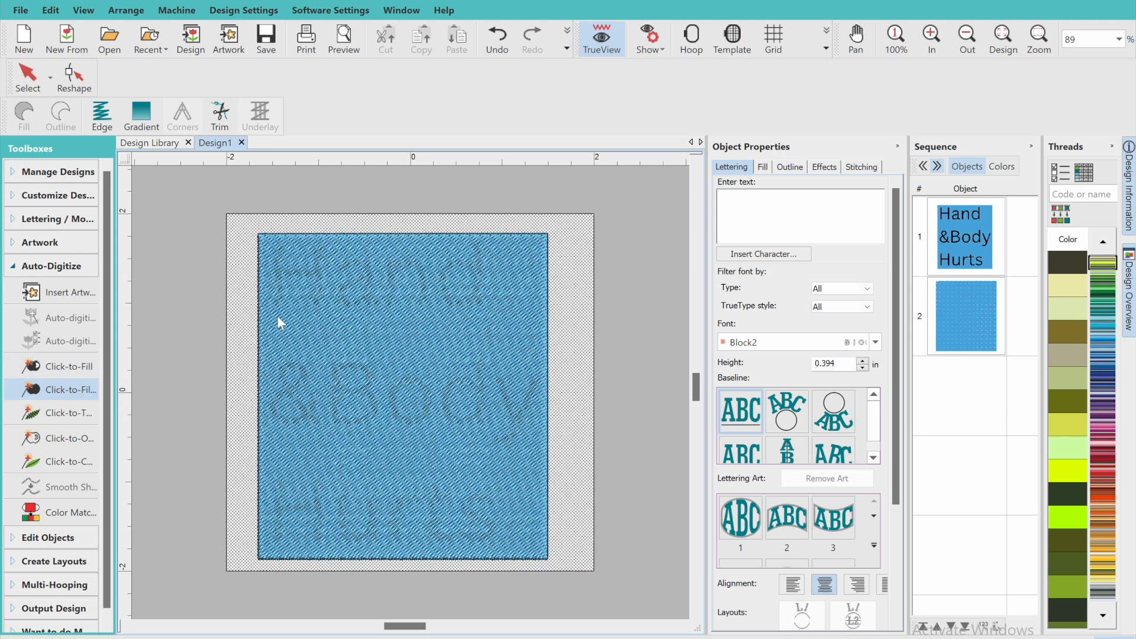
pyautogui.click(27, 86)
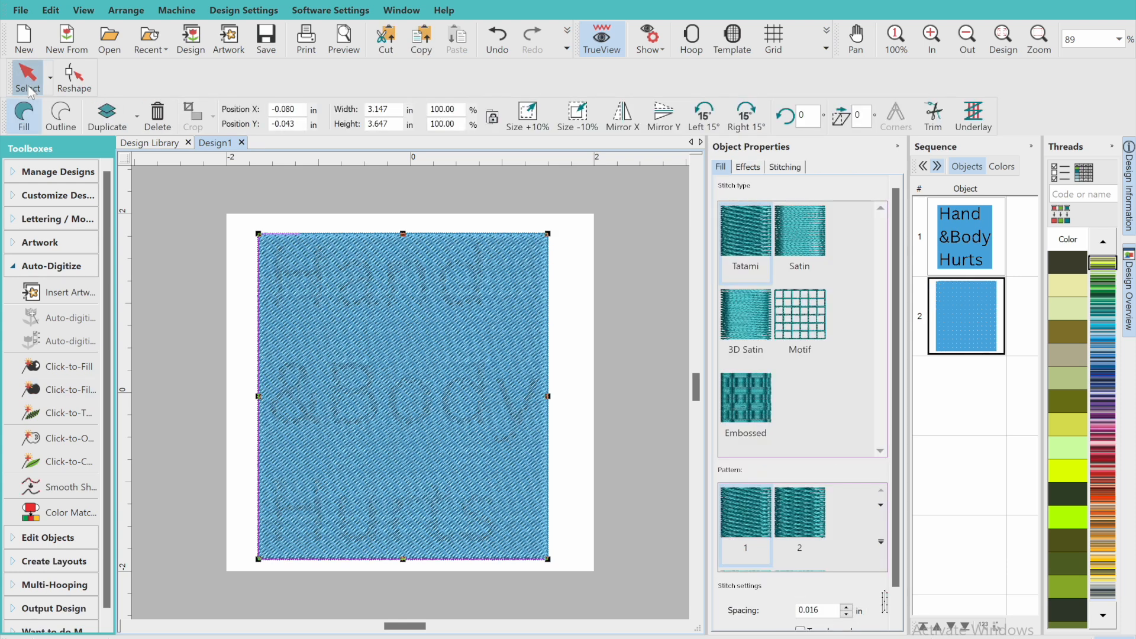
pyautogui.click(61, 117)
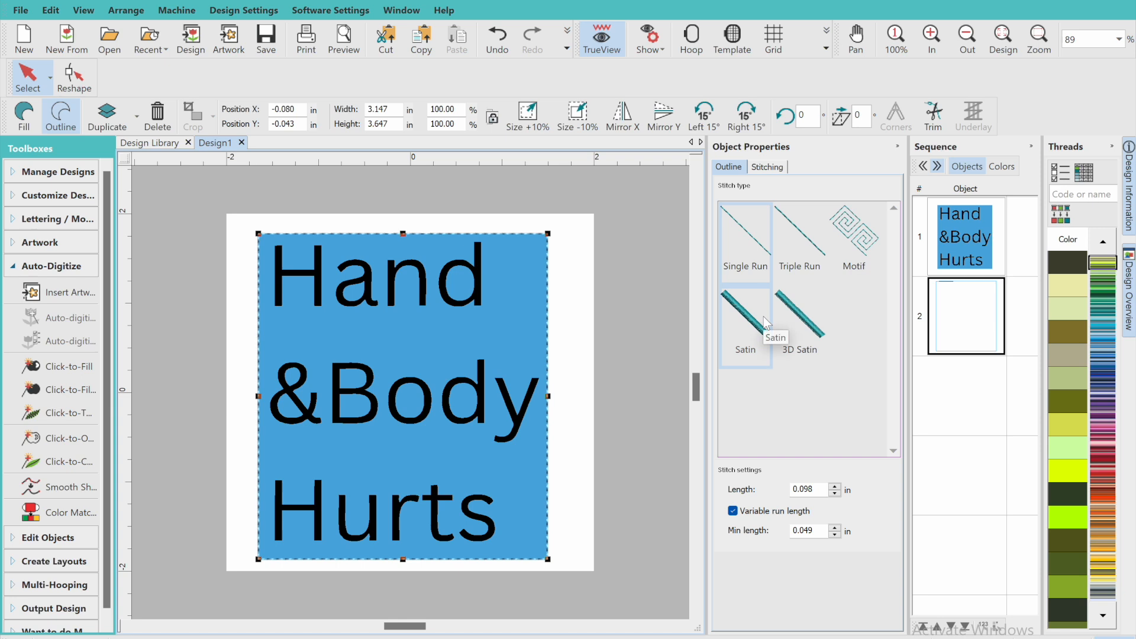
pyautogui.click(763, 318)
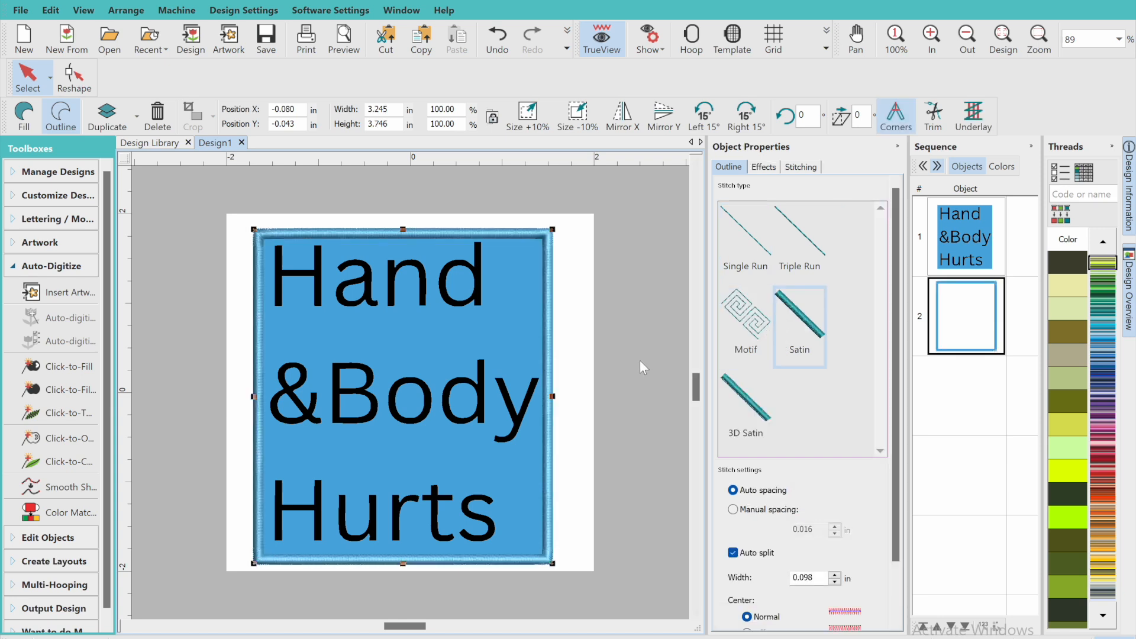
# Open the design worksheet print preview, examine the stitched square border up close and close the preview.
pyautogui.click(365, 47)
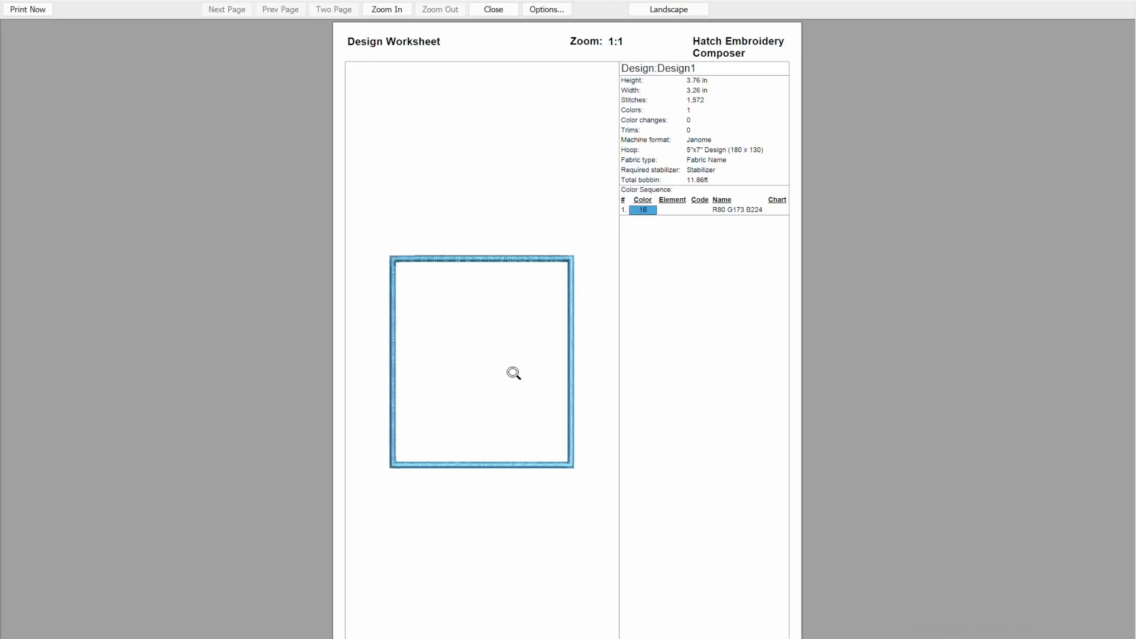
pyautogui.click(513, 373)
pyautogui.click(513, 373)
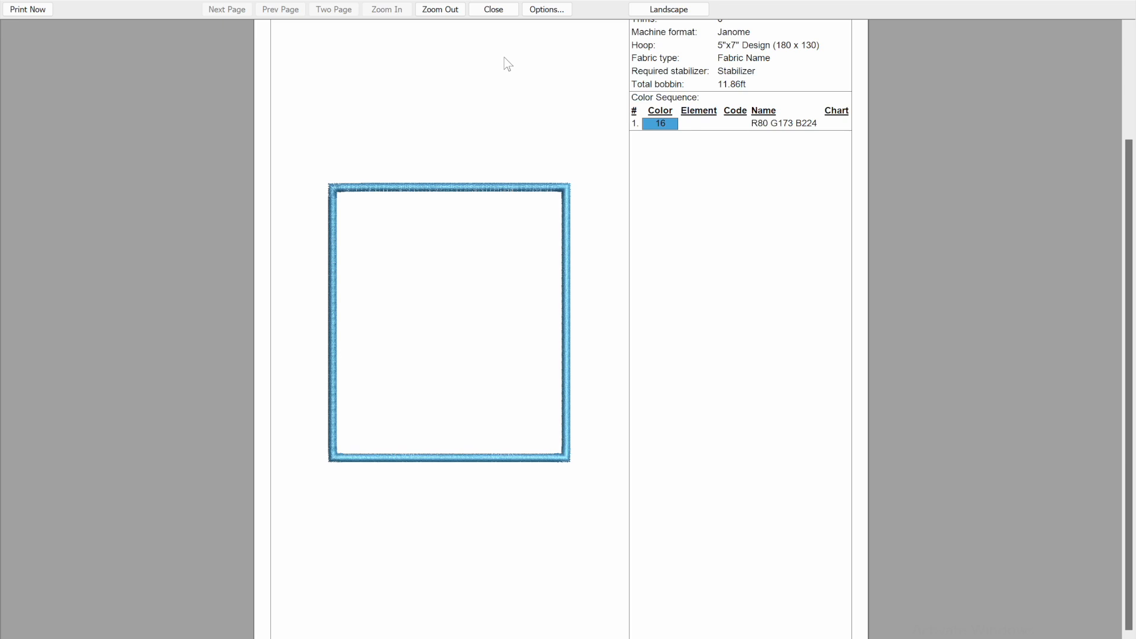
pyautogui.click(504, 11)
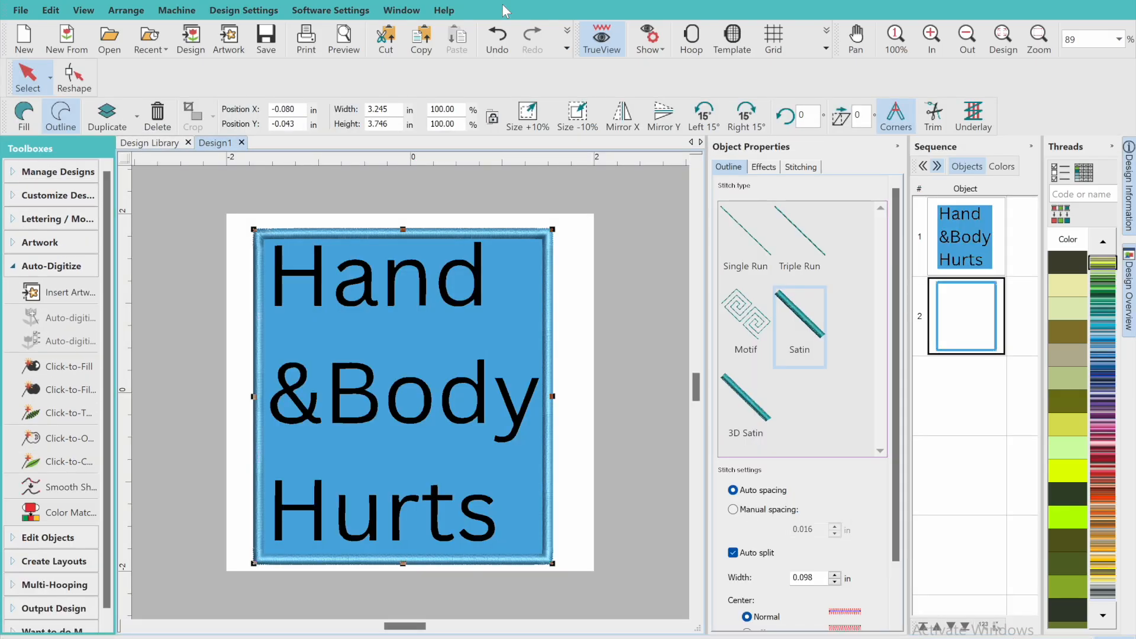
# Keep the square border as a Satin outline after trying 3D Satin, and set its width to 0.075 in.
pyautogui.click(745, 395)
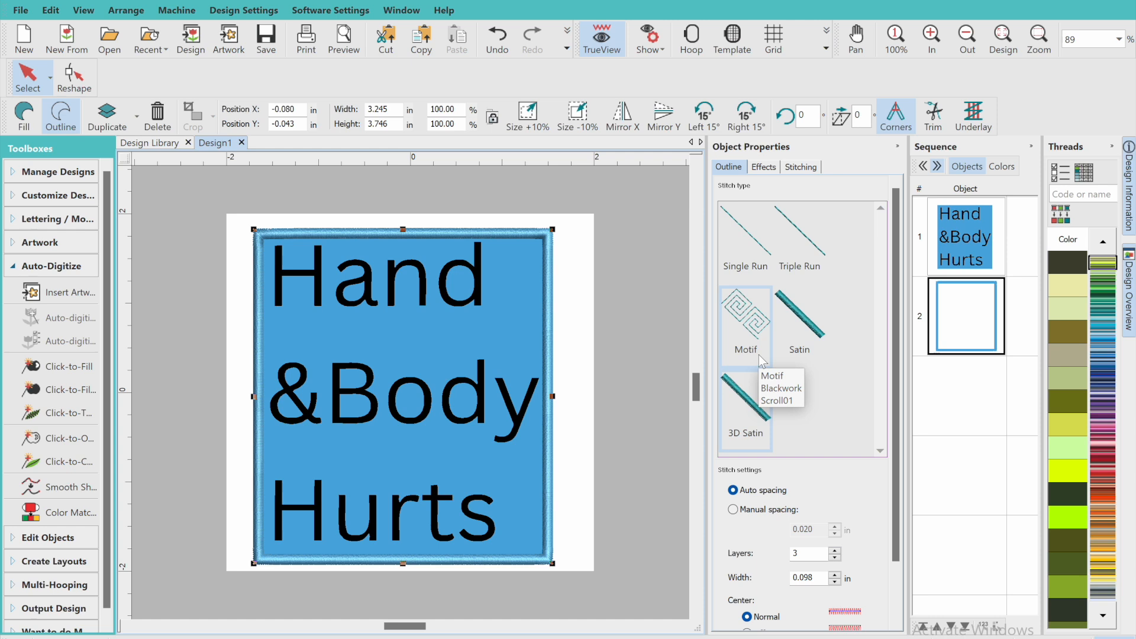
pyautogui.click(815, 338)
pyautogui.scroll(-2, 812, 499)
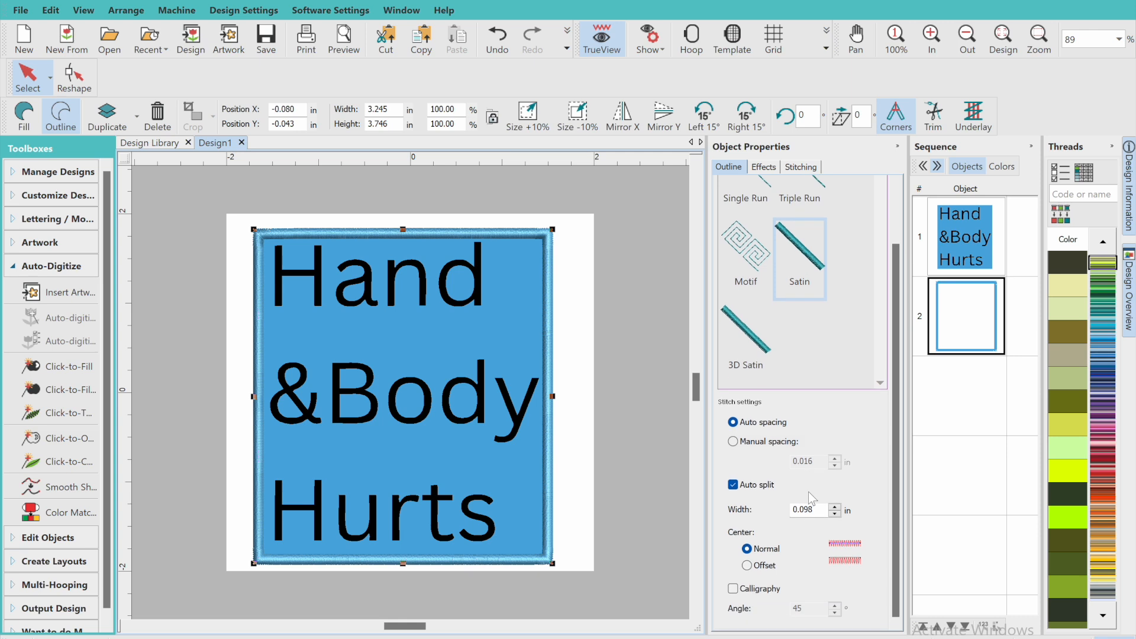
pyautogui.click(813, 513)
pyautogui.press('BackSpace')
pyautogui.press('BackSpace')
pyautogui.write('75')
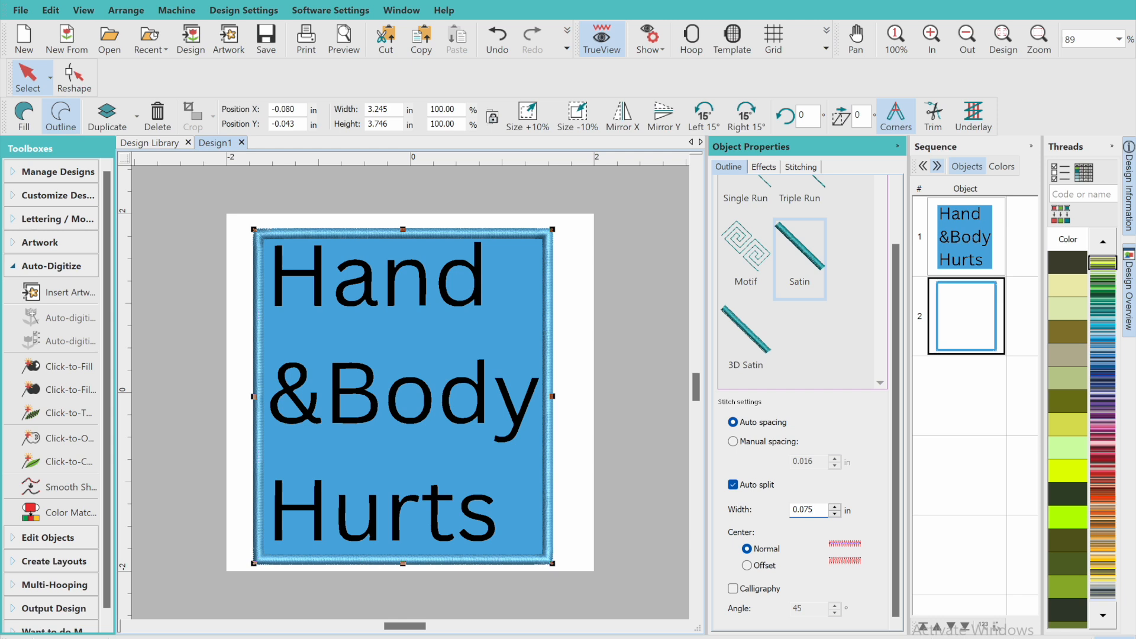
pyautogui.press('Return')
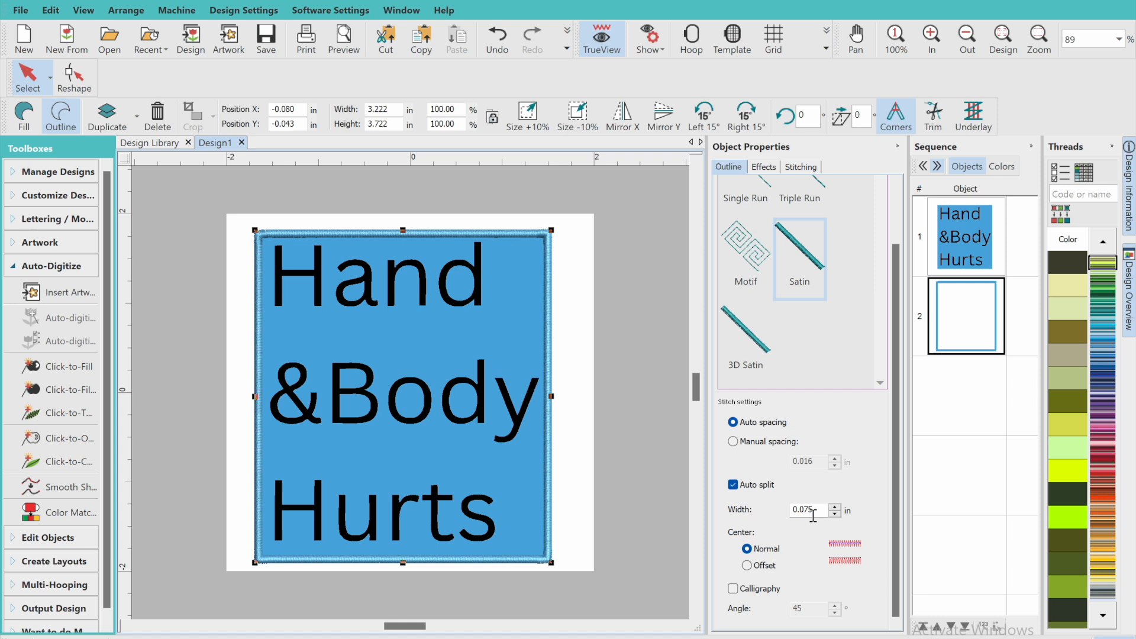
# Auto-digitize the artwork's black lettering as Satin Fill details, omitting the blue and white colors.
pyautogui.click(22, 75)
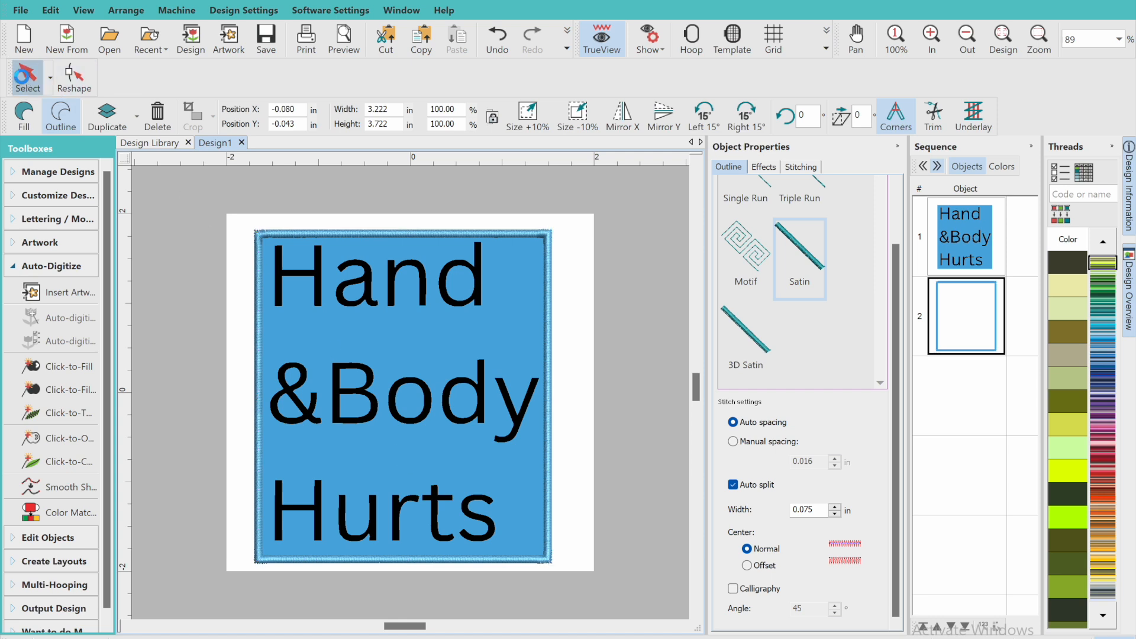
pyautogui.click(29, 80)
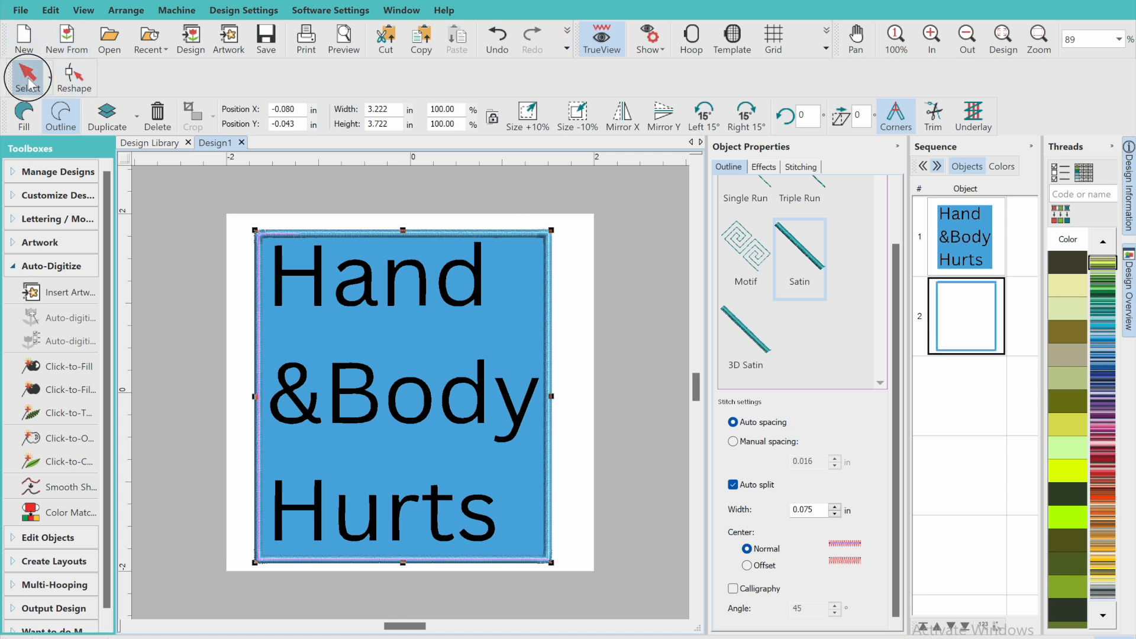
pyautogui.click(585, 226)
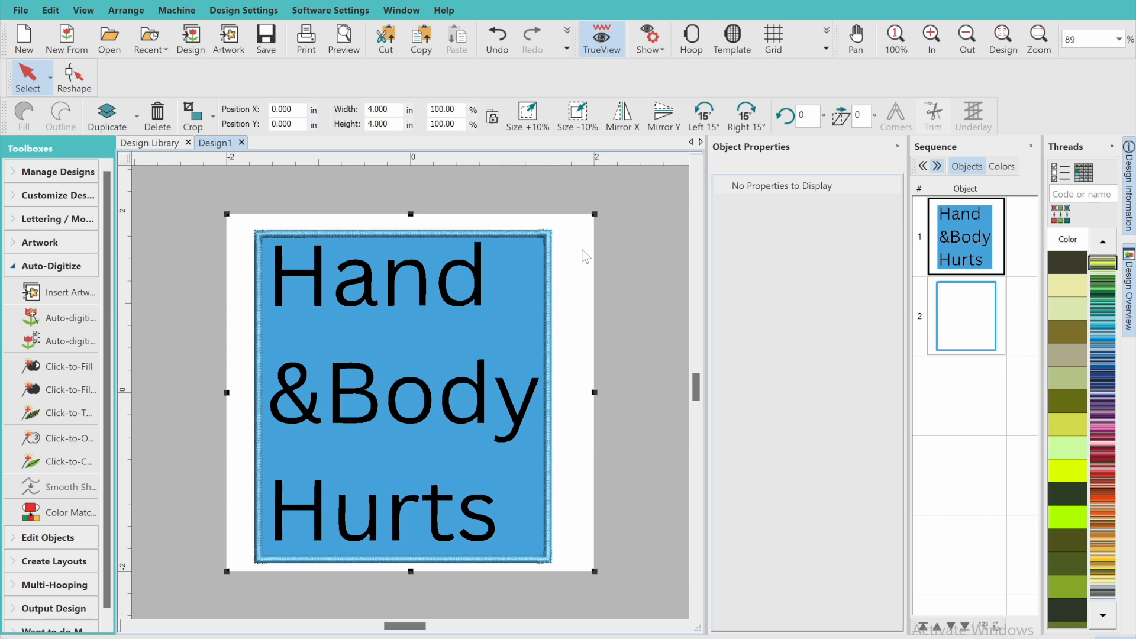
pyautogui.click(62, 345)
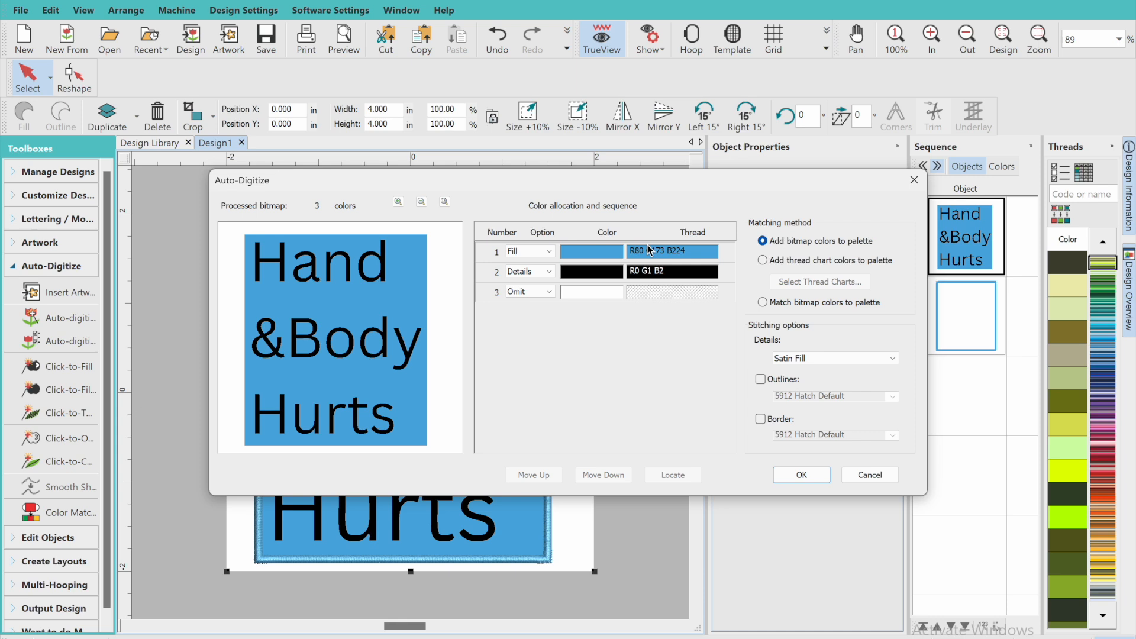
pyautogui.click(541, 293)
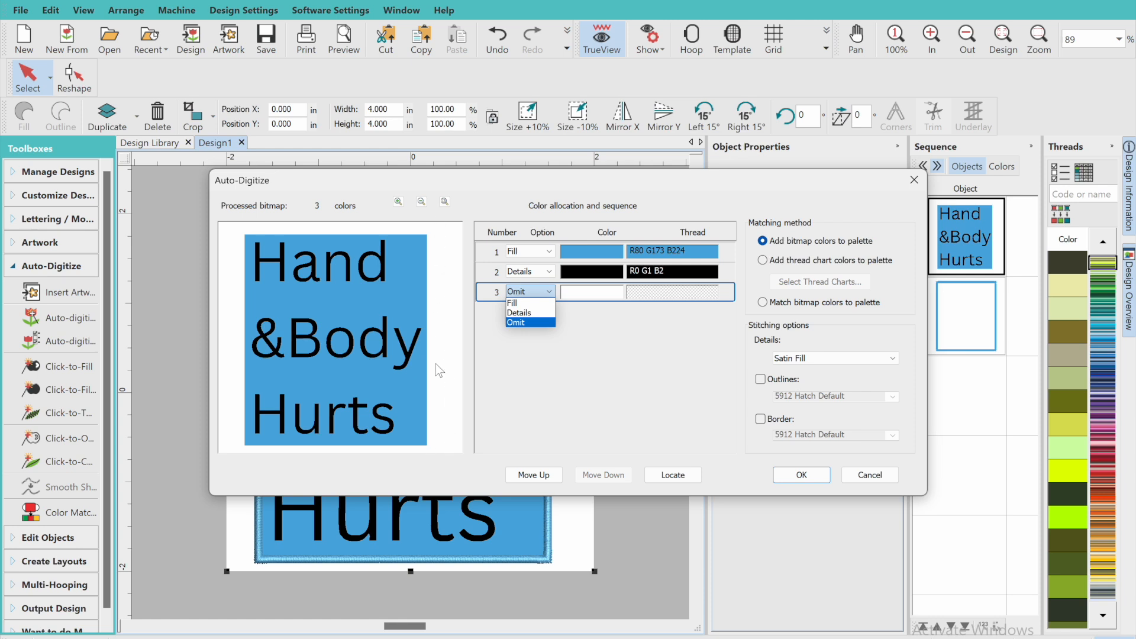
pyautogui.click(521, 322)
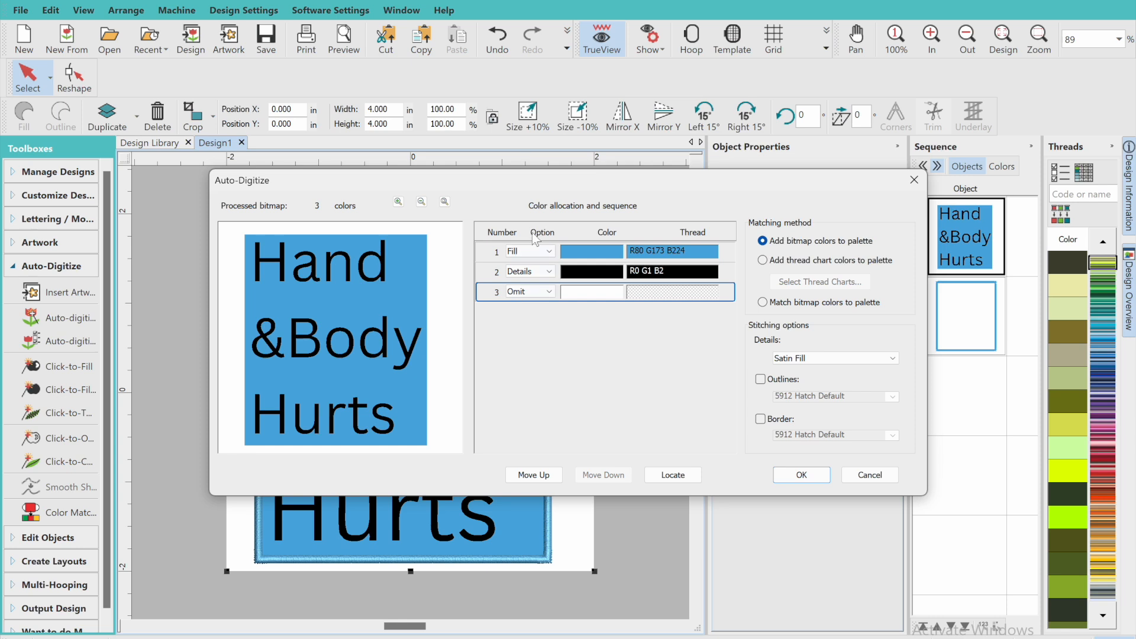
pyautogui.click(534, 251)
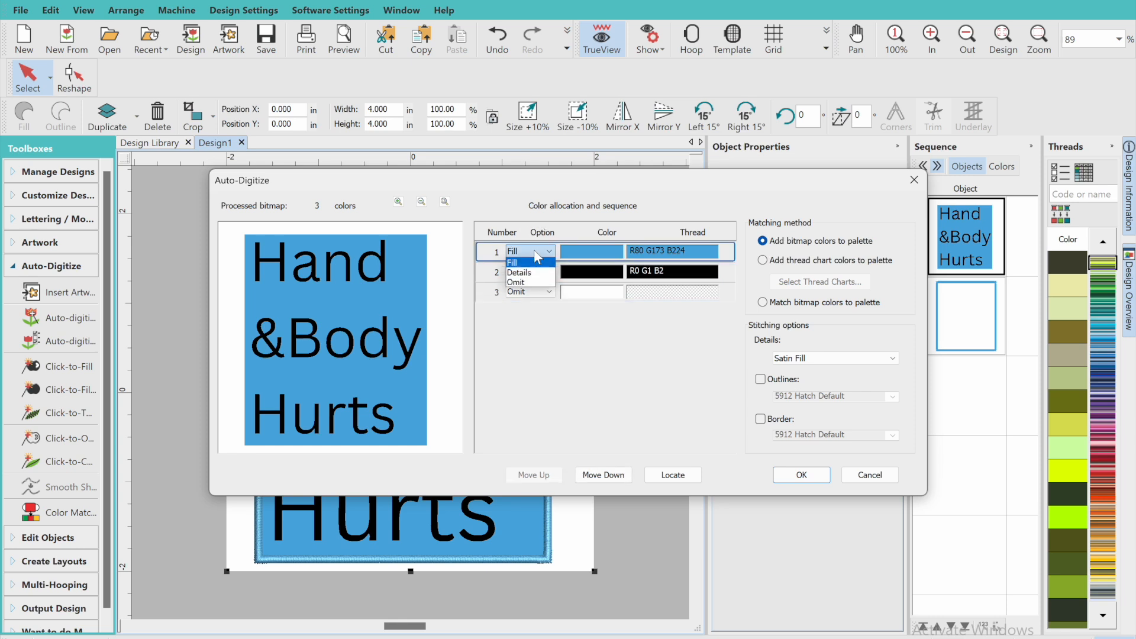
pyautogui.click(524, 283)
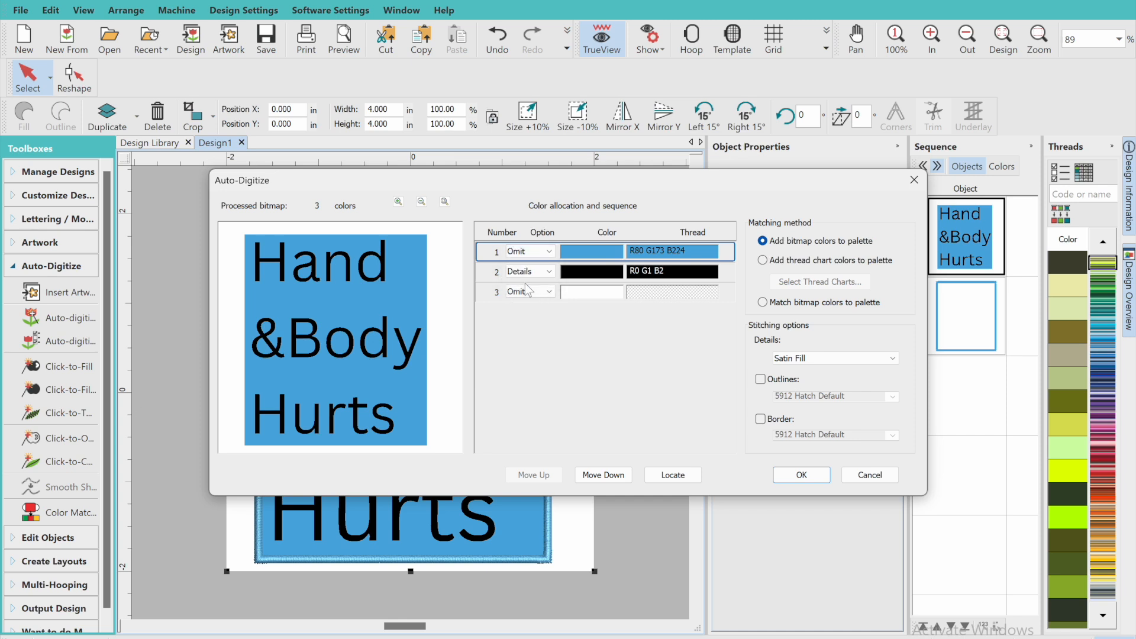
pyautogui.click(542, 275)
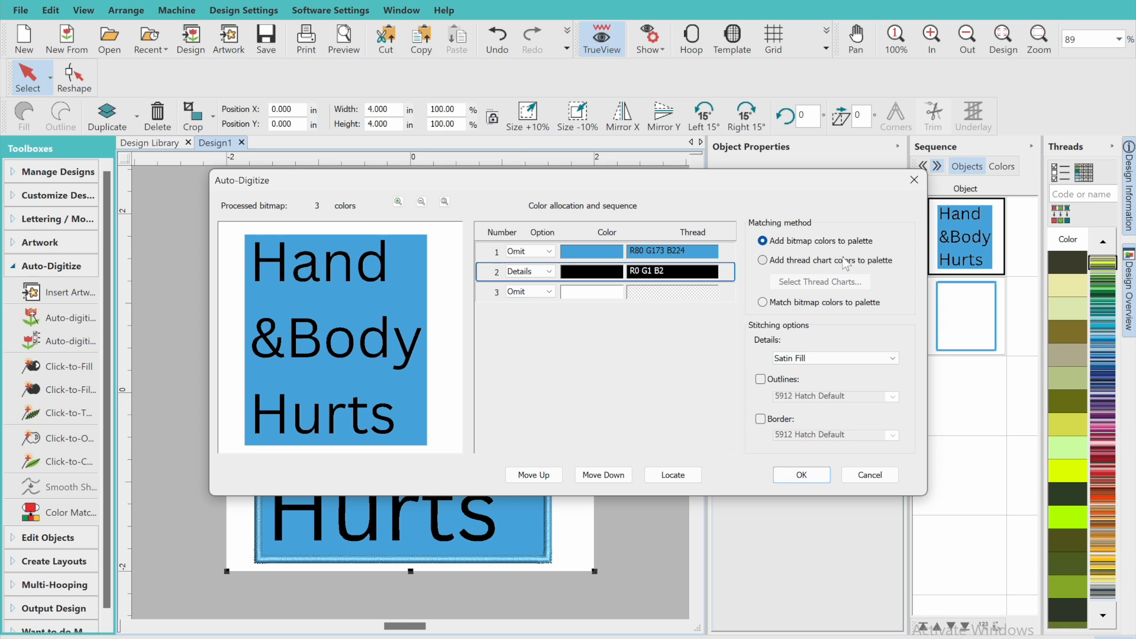
pyautogui.click(806, 476)
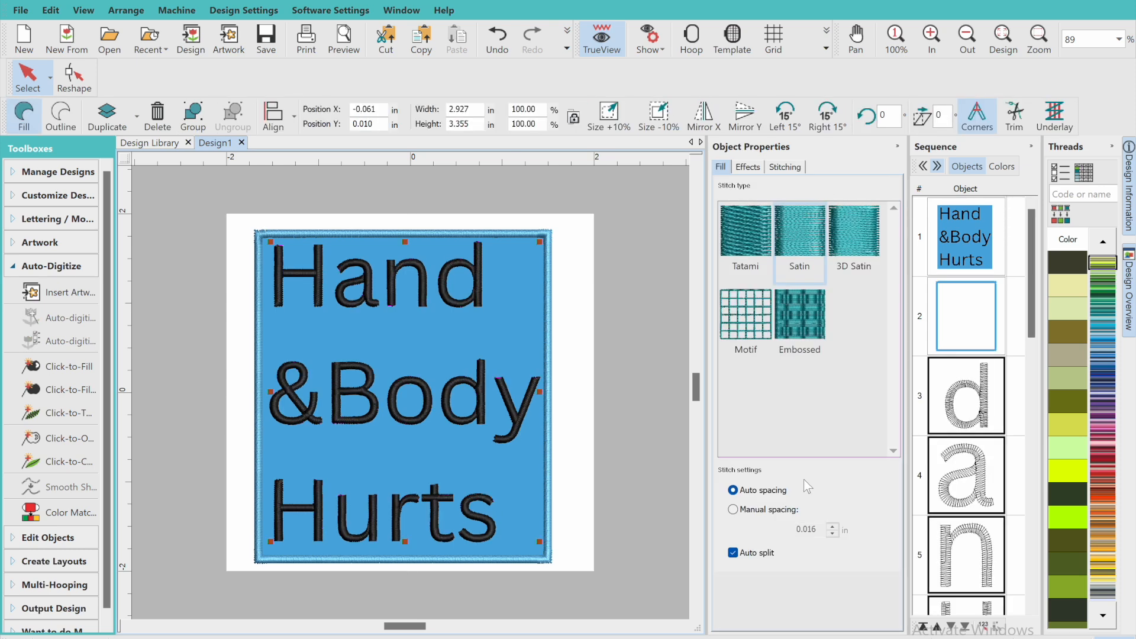
# Delete the source artwork image from behind the stitched border and lettering.
pyautogui.click(348, 33)
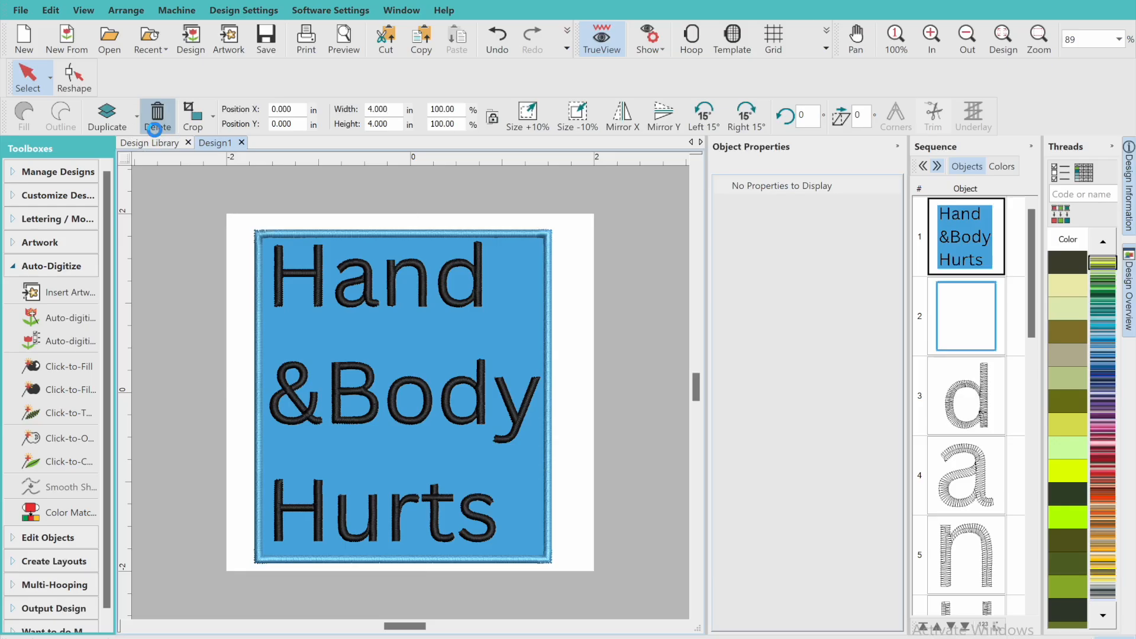
pyautogui.click(157, 121)
pyautogui.click(967, 40)
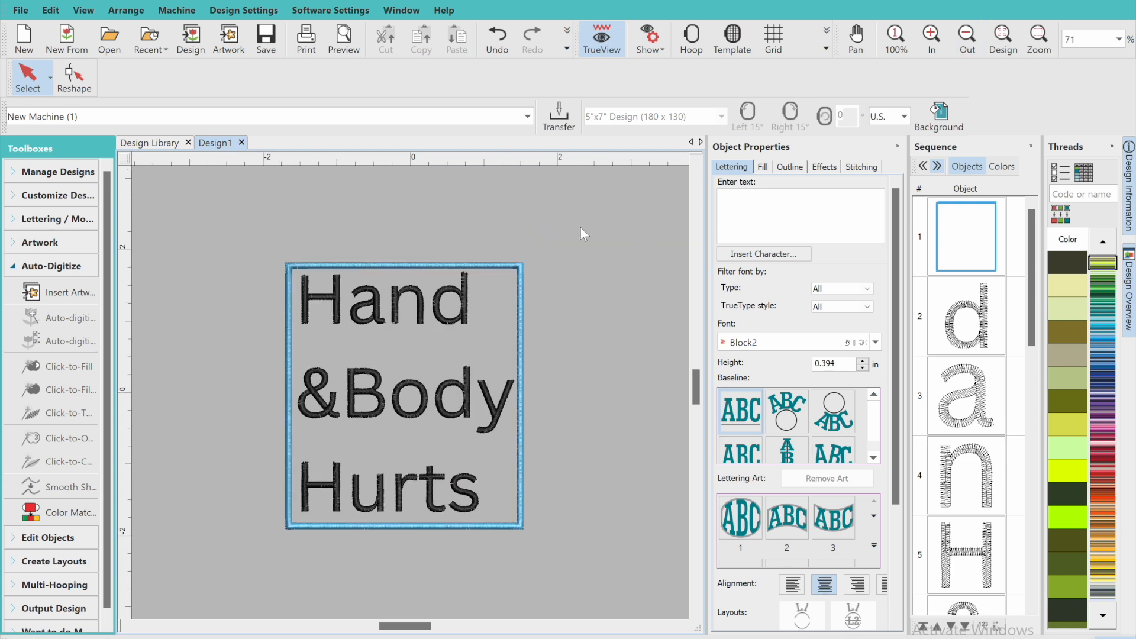
# Select the border and all the lettering together and scale them proportionally to a height of 3.850 in.
pyautogui.moveTo(580, 228); pyautogui.dragTo(275, 518)
pyautogui.moveTo(219, 592); pyautogui.dragTo(219, 591)
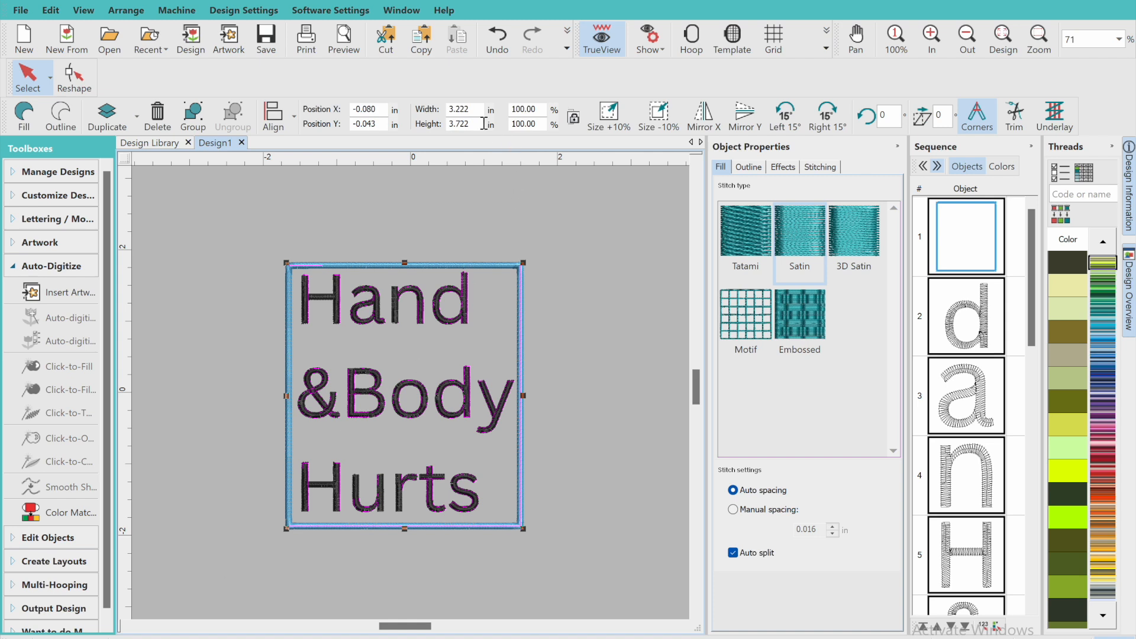
pyautogui.doubleClick(479, 123)
pyautogui.write('3.850')
pyautogui.press('Return')
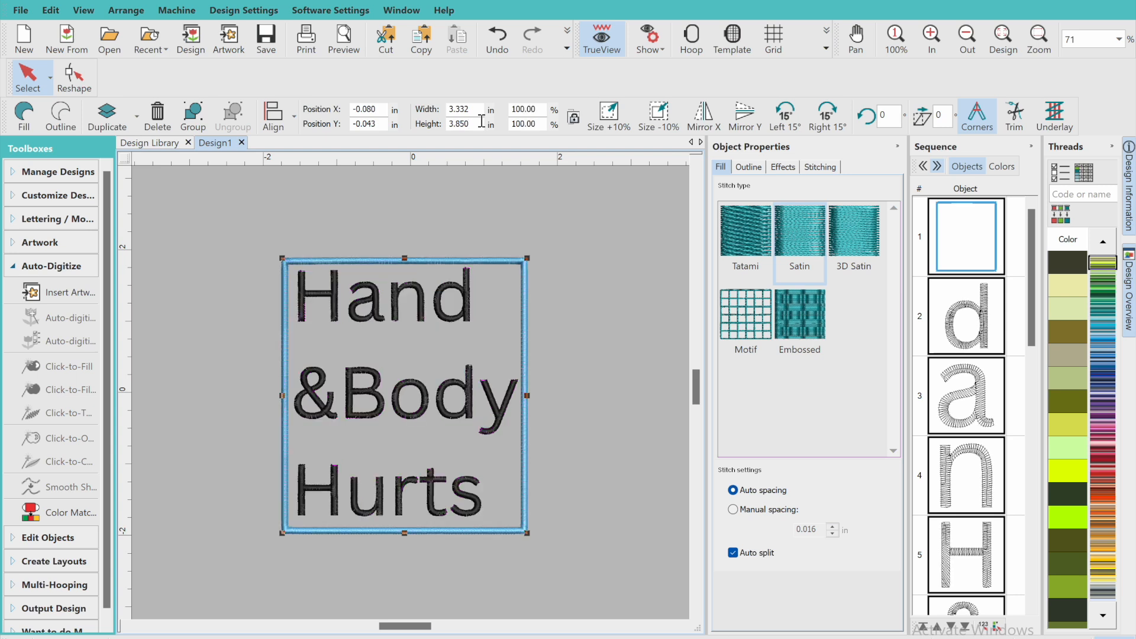
# Save the design in Downloads as an EMB file named "hand and body hurts".
pyautogui.click(967, 38)
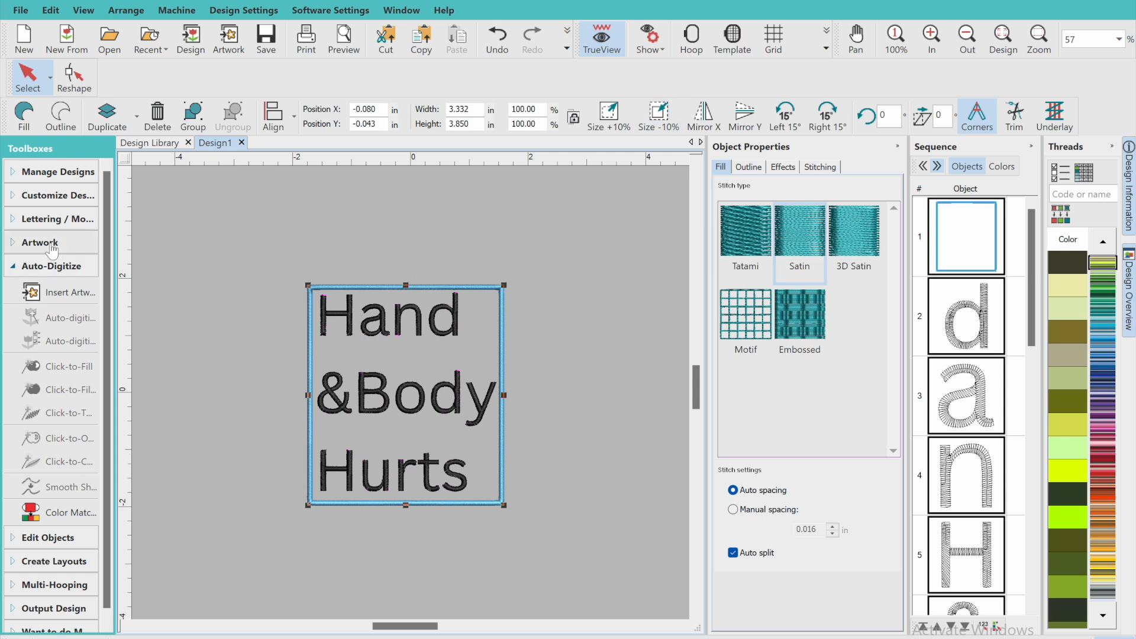
pyautogui.click(50, 267)
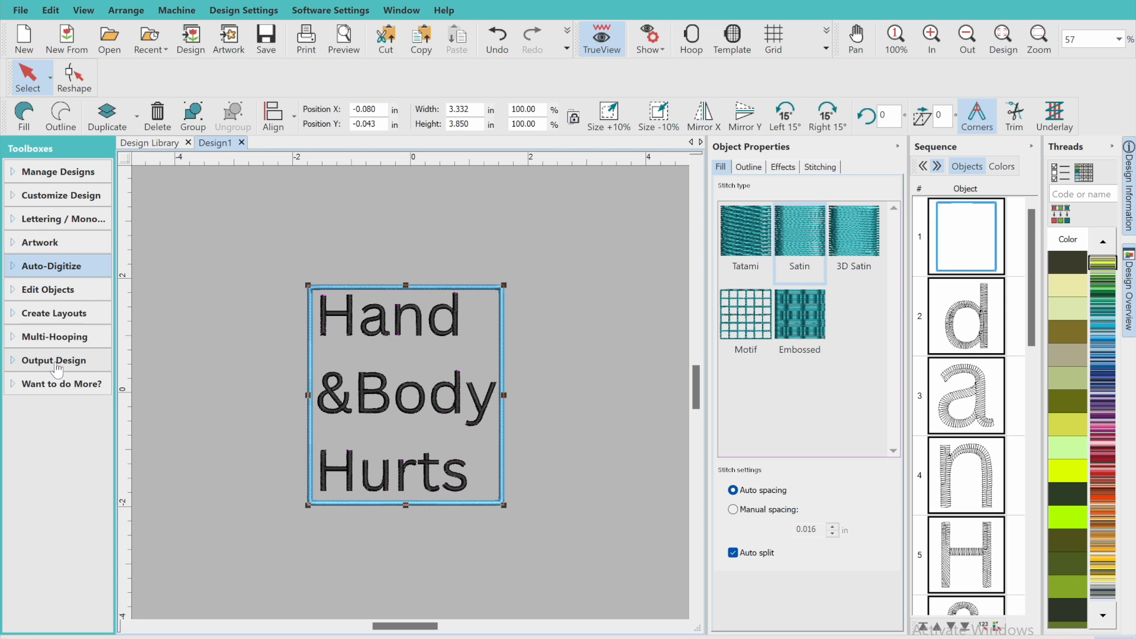
pyautogui.click(53, 364)
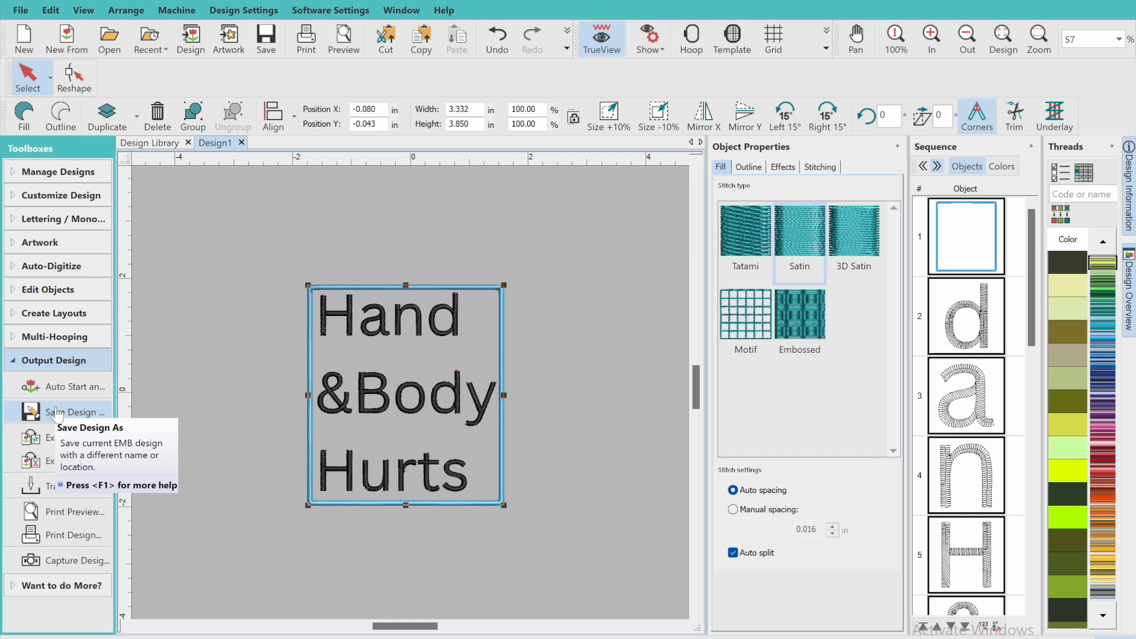
pyautogui.click(55, 412)
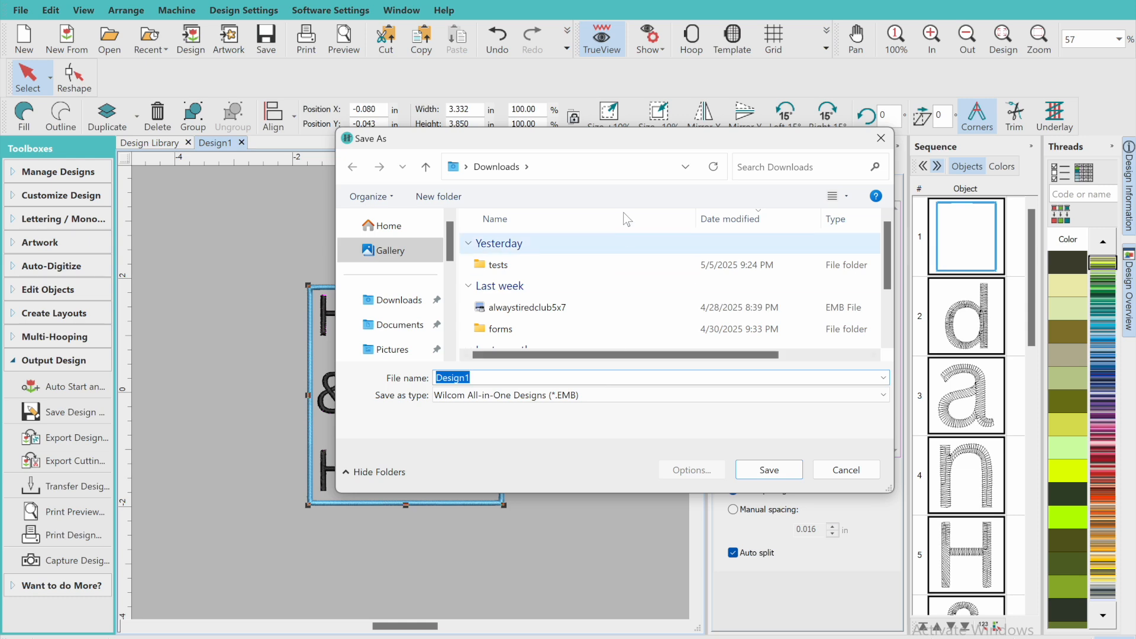
pyautogui.moveTo(649, 134); pyautogui.dragTo(867, 44)
pyautogui.write('hand')
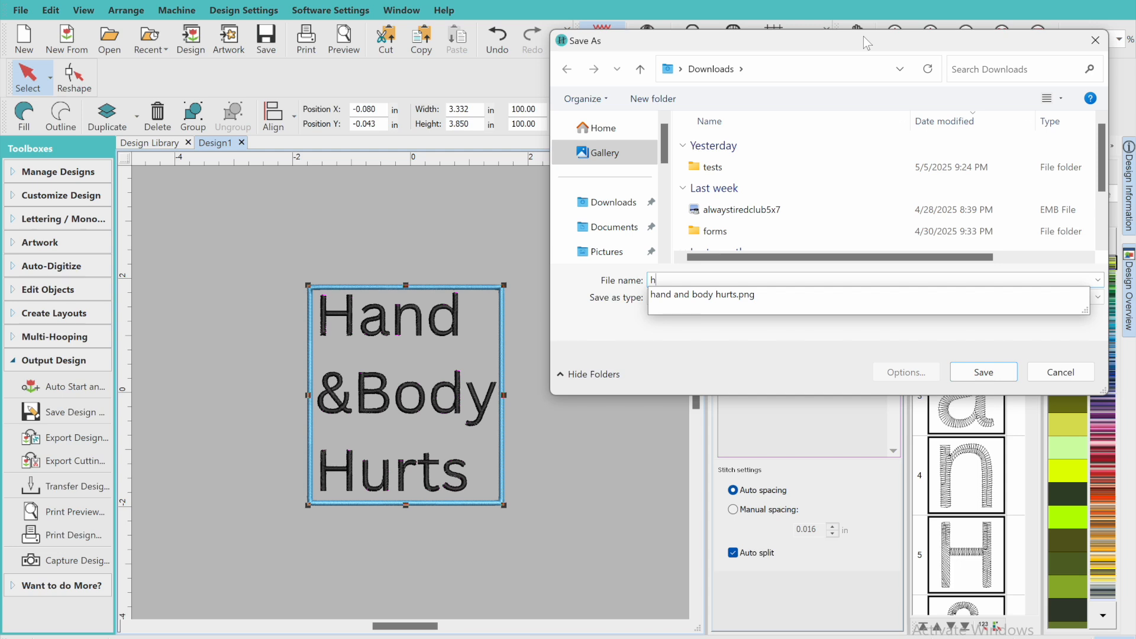
pyautogui.press('Down')
pyautogui.press('BackSpace')
pyautogui.press('BackSpace')
pyautogui.press('BackSpace')
pyautogui.press('BackSpace')
pyautogui.press('Return')
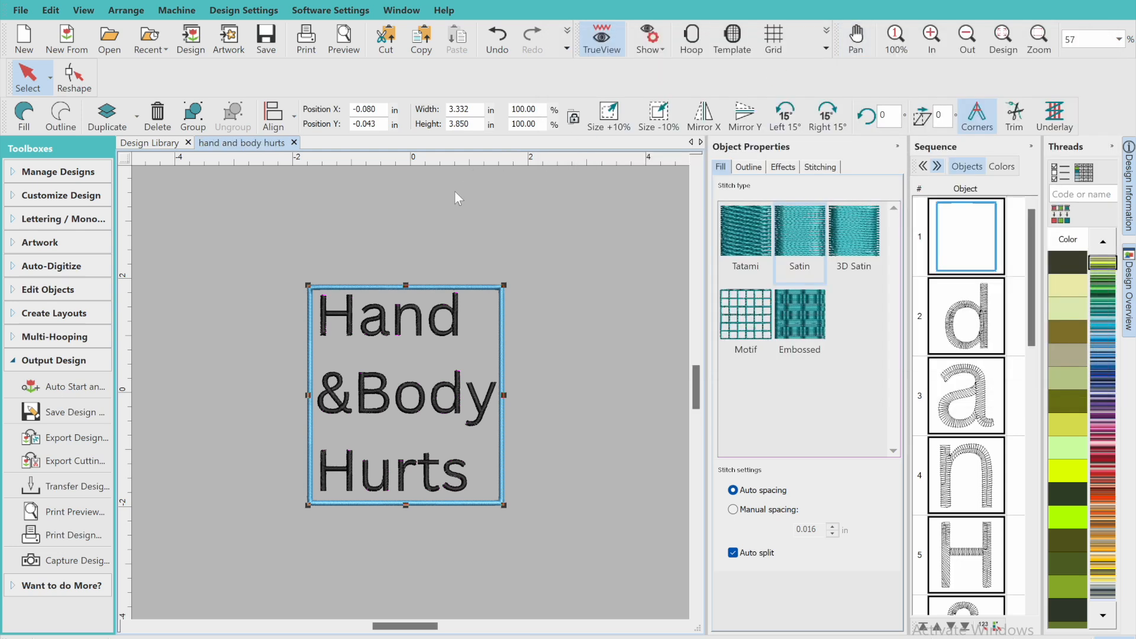
# Export the design to Downloads as a Brother/Babylock/Deco PES machine file named "handandbodyhurts4x4".
pyautogui.click(87, 437)
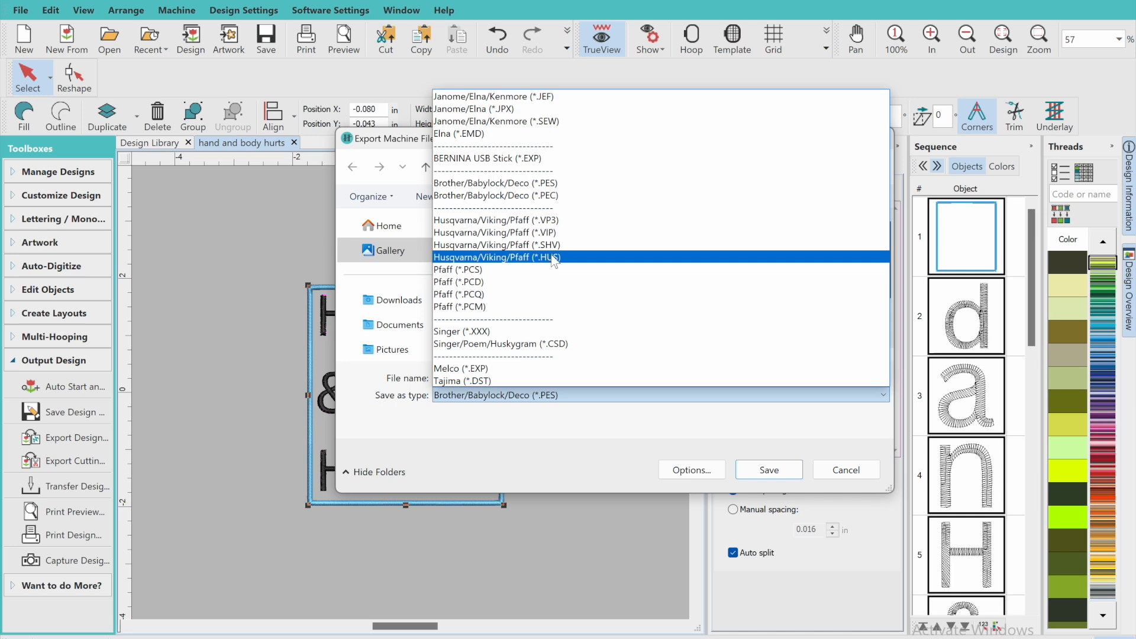
pyautogui.click(552, 183)
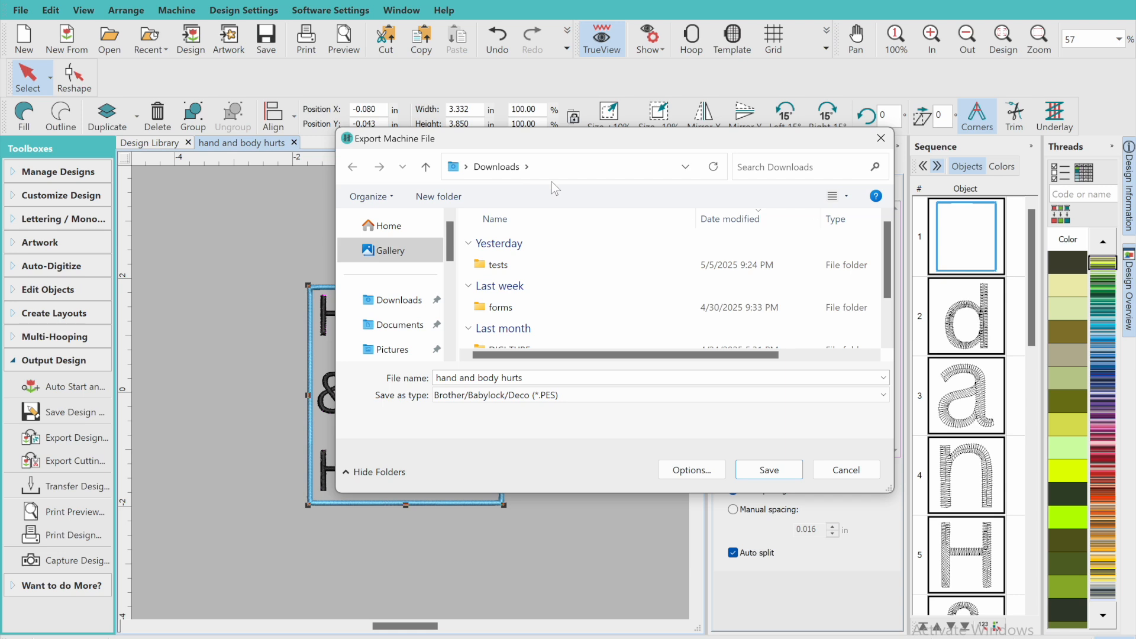
pyautogui.click(511, 379)
pyautogui.click(525, 379)
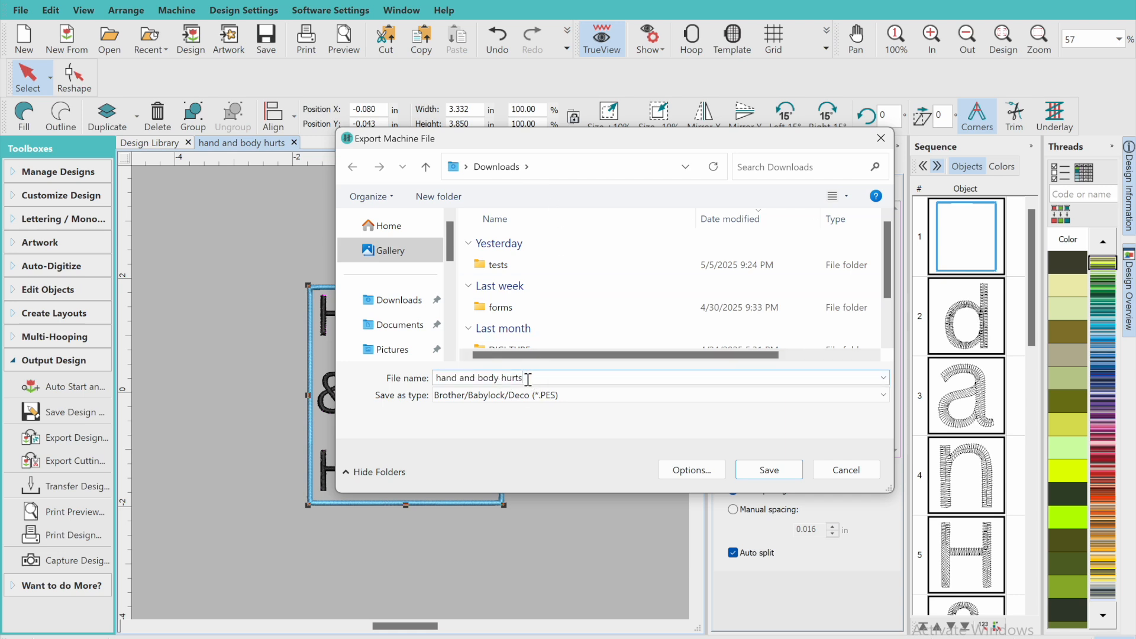
pyautogui.write('4x4')
pyautogui.click(478, 379)
pyautogui.press('BackSpace')
pyautogui.click(464, 378)
pyautogui.press('BackSpace')
pyautogui.click(762, 473)
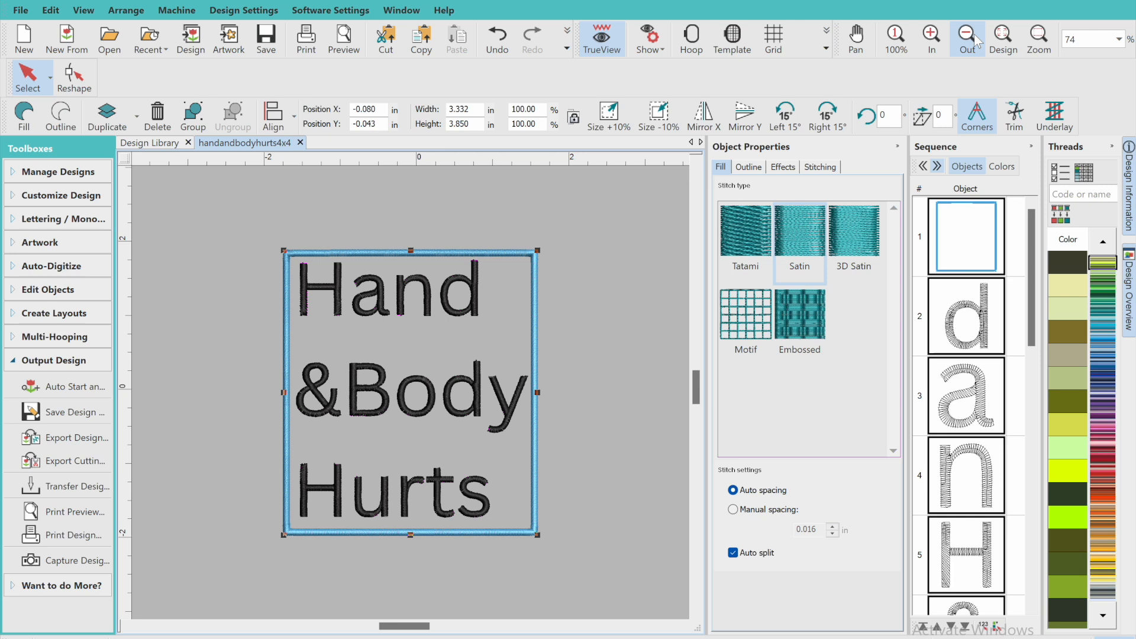
# Scale the whole selected design proportionally to a height of 6.850 in.
pyautogui.click(974, 37)
pyautogui.doubleClick(475, 123)
pyautogui.press('BackSpace')
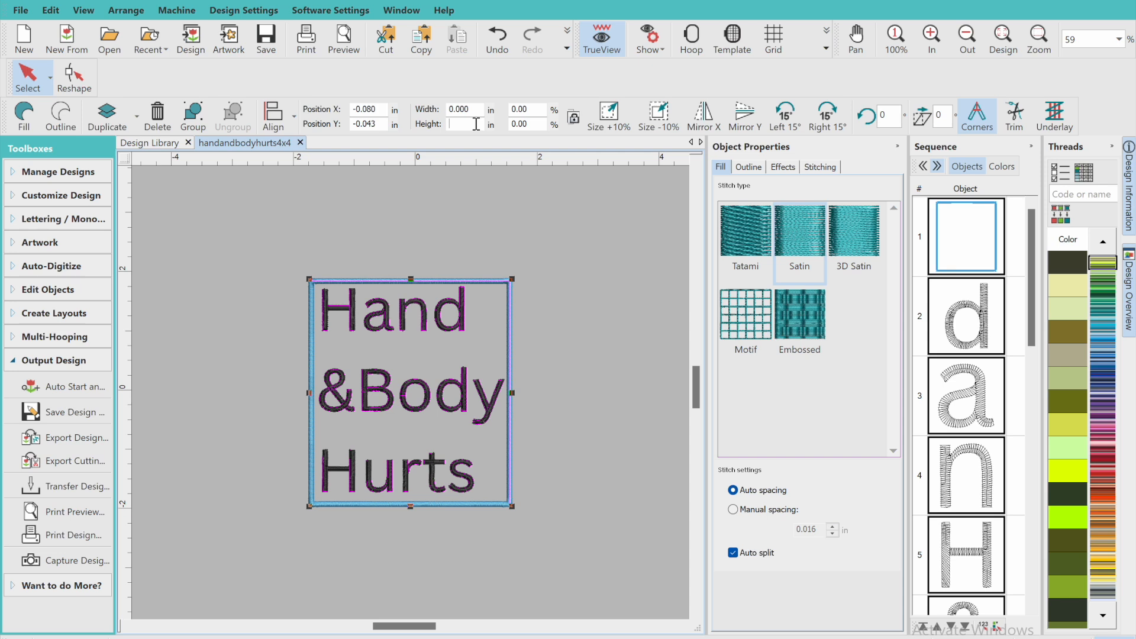
pyautogui.write('6.850')
pyautogui.press('Return')
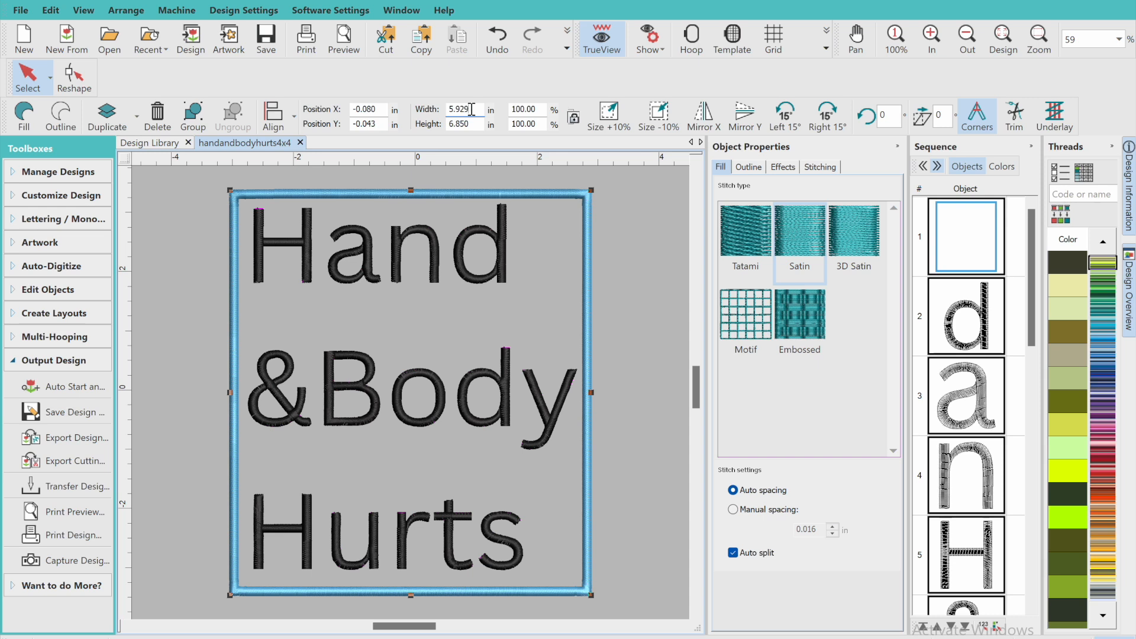
# Scale the whole selected design proportionally to a width of 4.850 in.
pyautogui.press('BackSpace')
pyautogui.press('BackSpace')
pyautogui.press('BackSpace')
pyautogui.press('BackSpace')
pyautogui.press('BackSpace')
pyautogui.write('4.850')
pyautogui.press('Return')
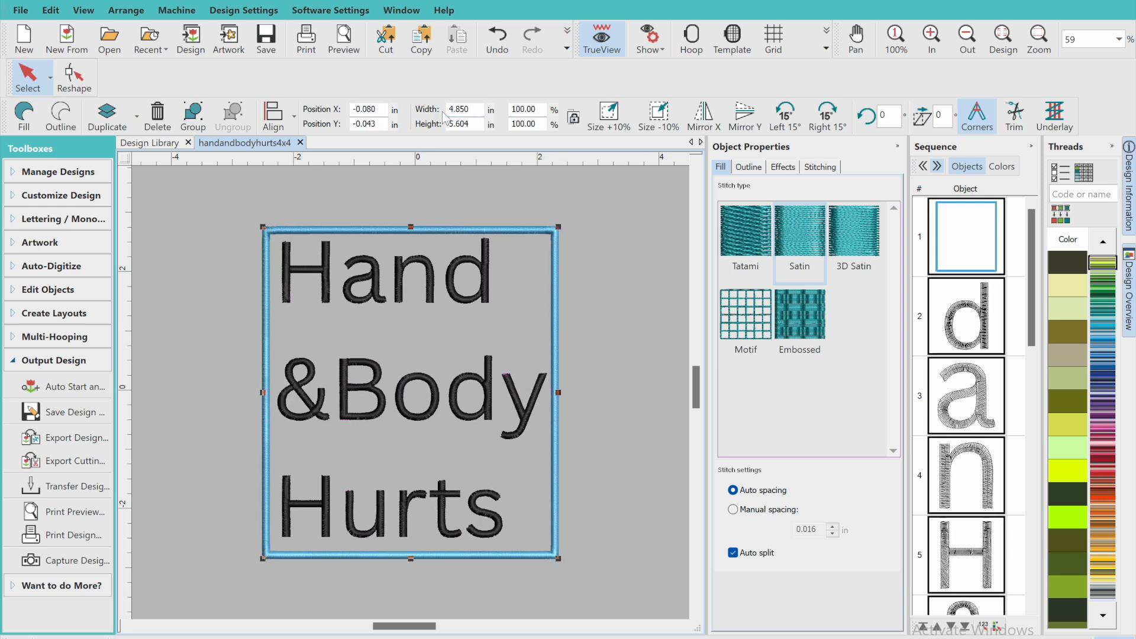
pyautogui.click(474, 129)
# Export the resized design to Downloads as a PES machine file named "handandbodyhurts5x7".
pyautogui.click(965, 37)
pyautogui.click(106, 438)
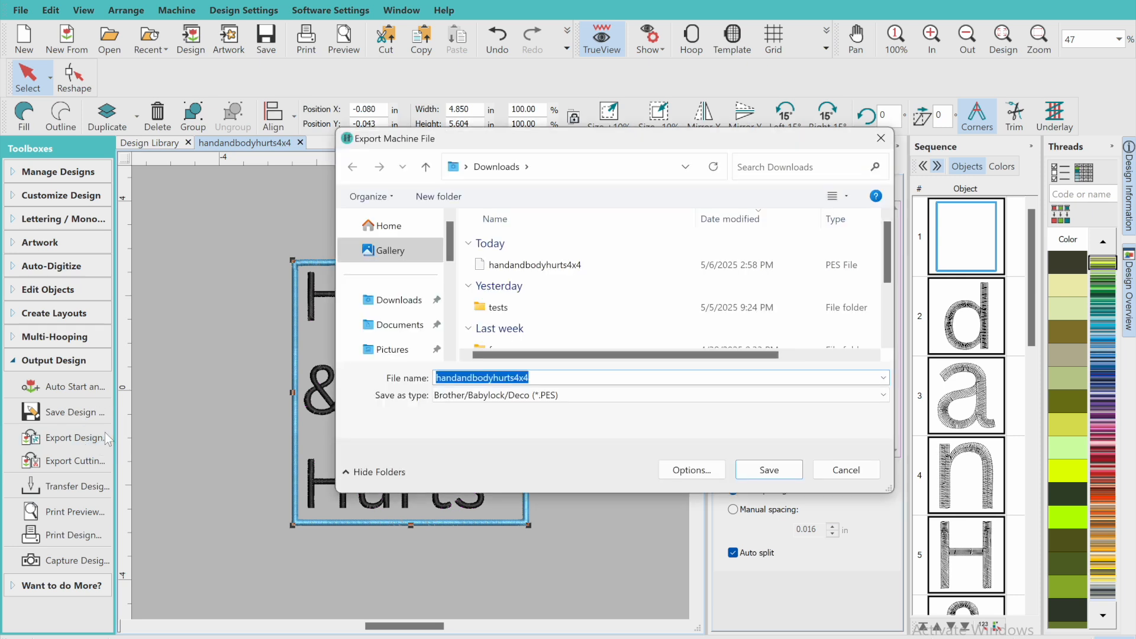
pyautogui.click(543, 382)
pyautogui.press('BackSpace')
pyautogui.press('BackSpace')
pyautogui.press('BackSpace')
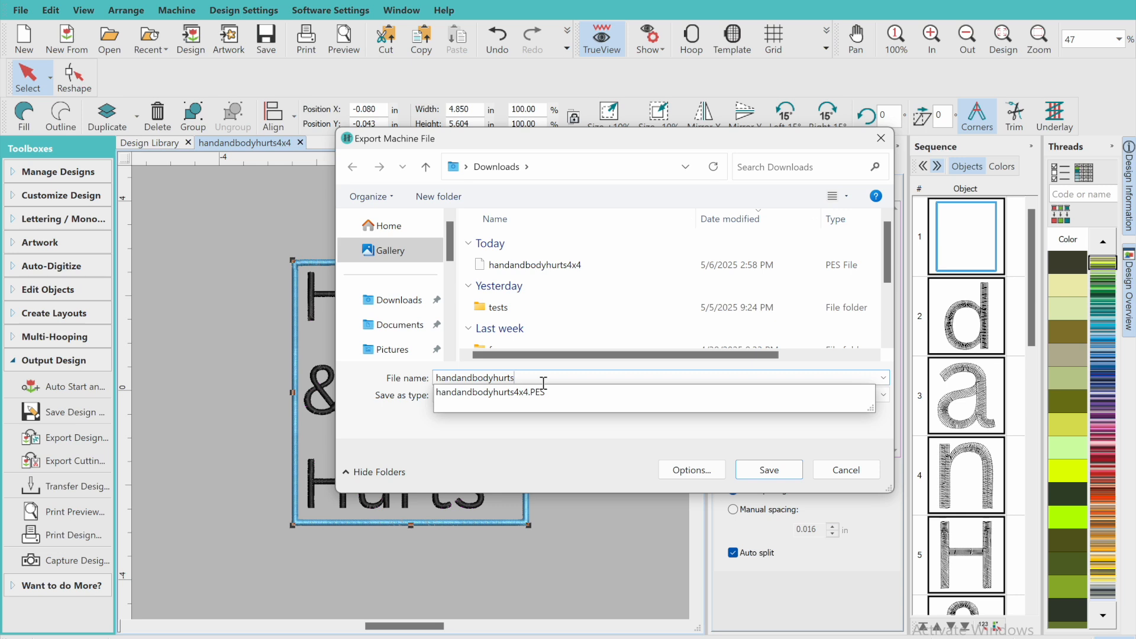
pyautogui.write('5x')
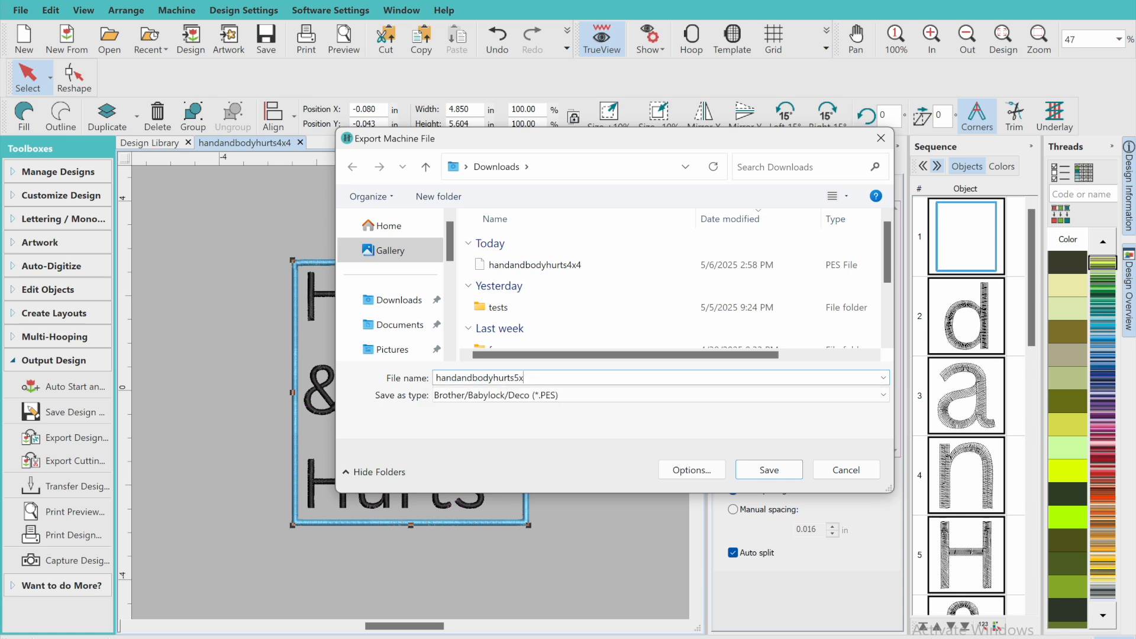
pyautogui.write('7')
pyautogui.press('Return')
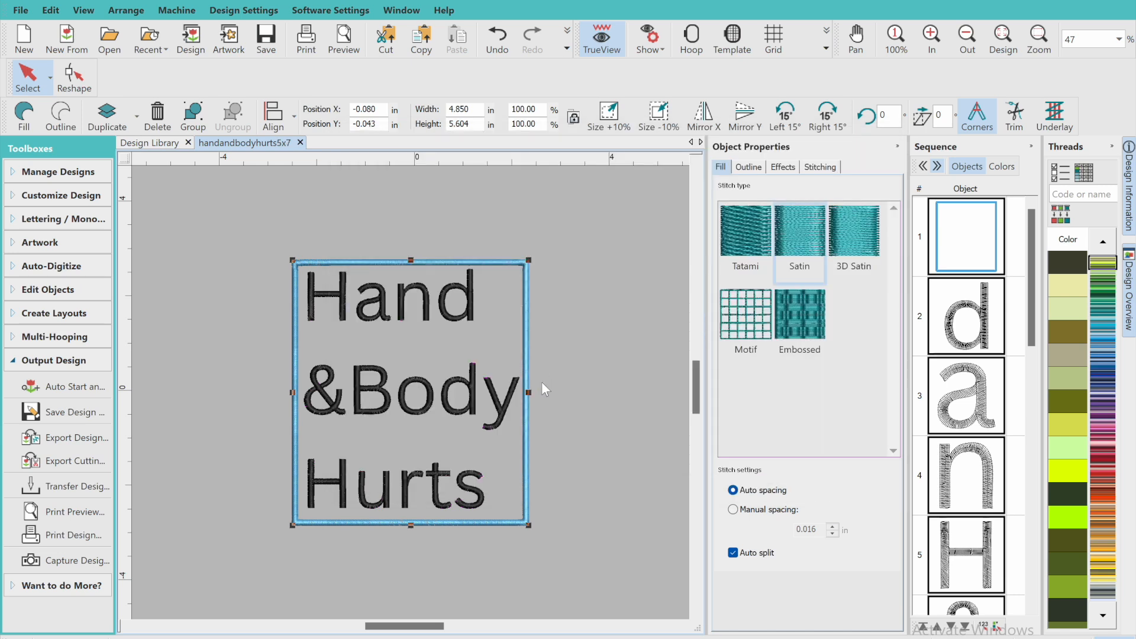
# Switch to Finder and collect handandbodyhurts4x4.PES and handandbodyhurts5x7.PES in a new folder in Downloads.
pyautogui.click(142, 142)
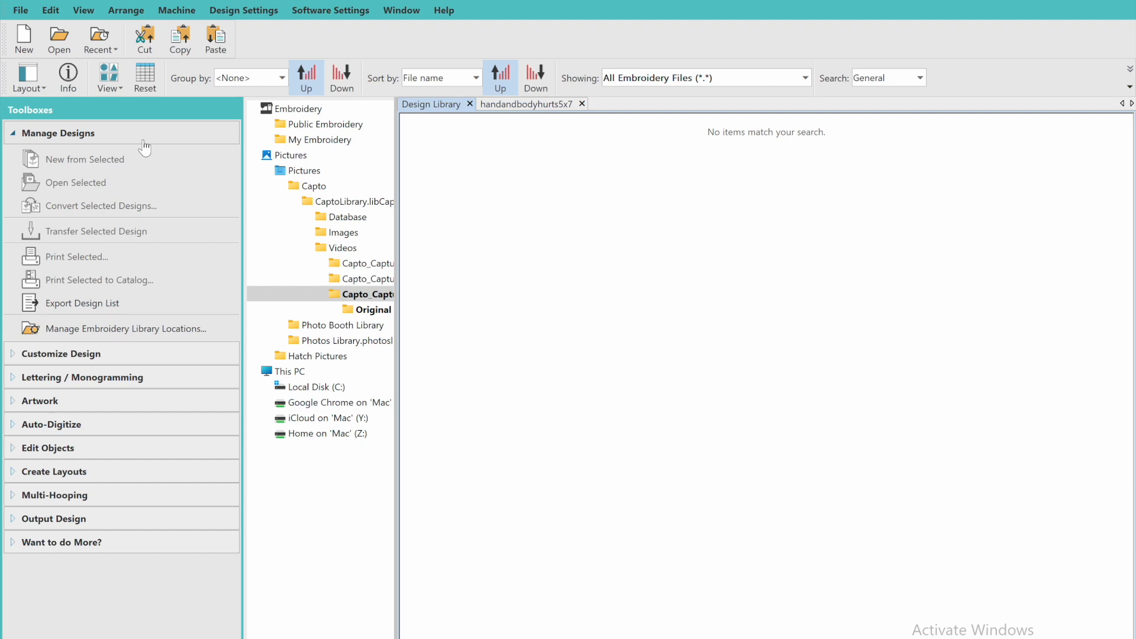
pyautogui.hotkey('ctrl', 'Up')
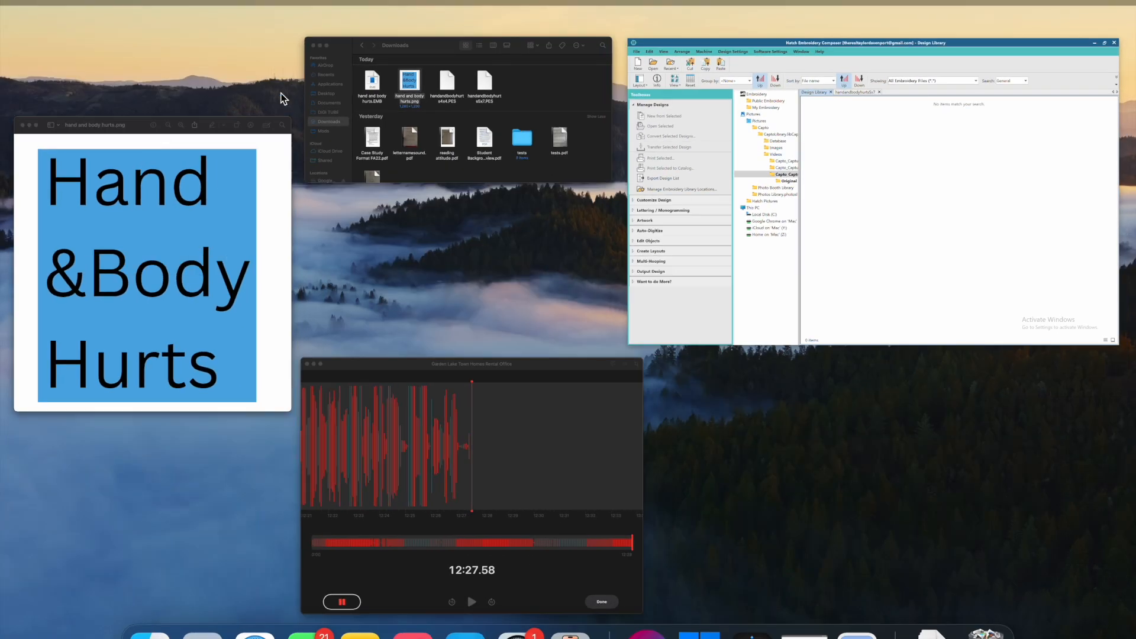
pyautogui.click(478, 112)
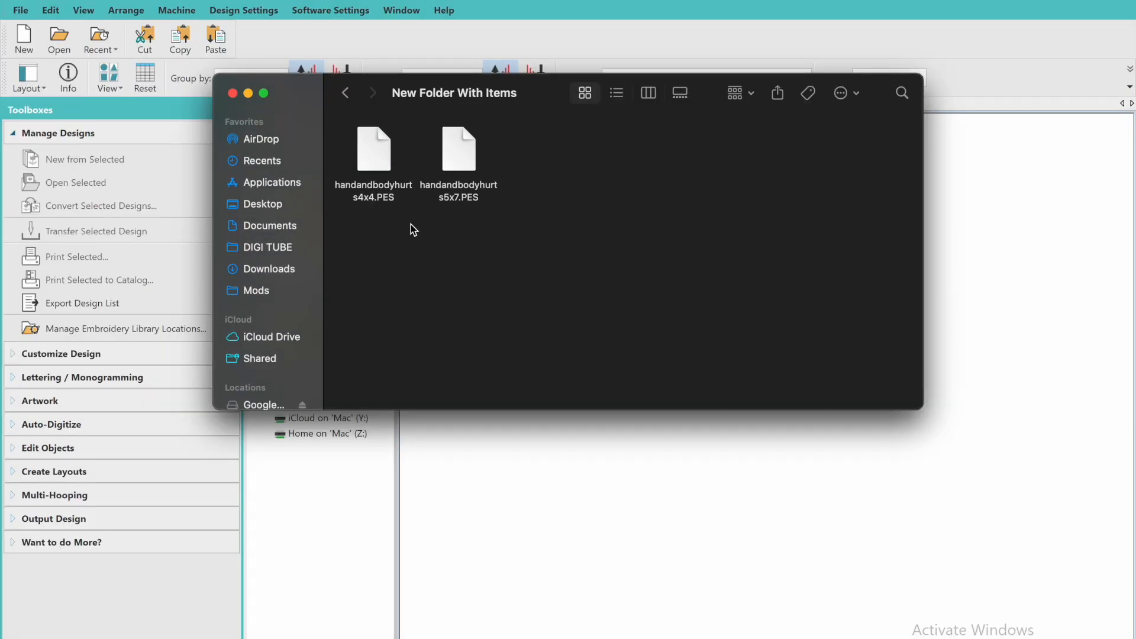
pyautogui.moveTo(448, 225); pyautogui.dragTo(399, 224)
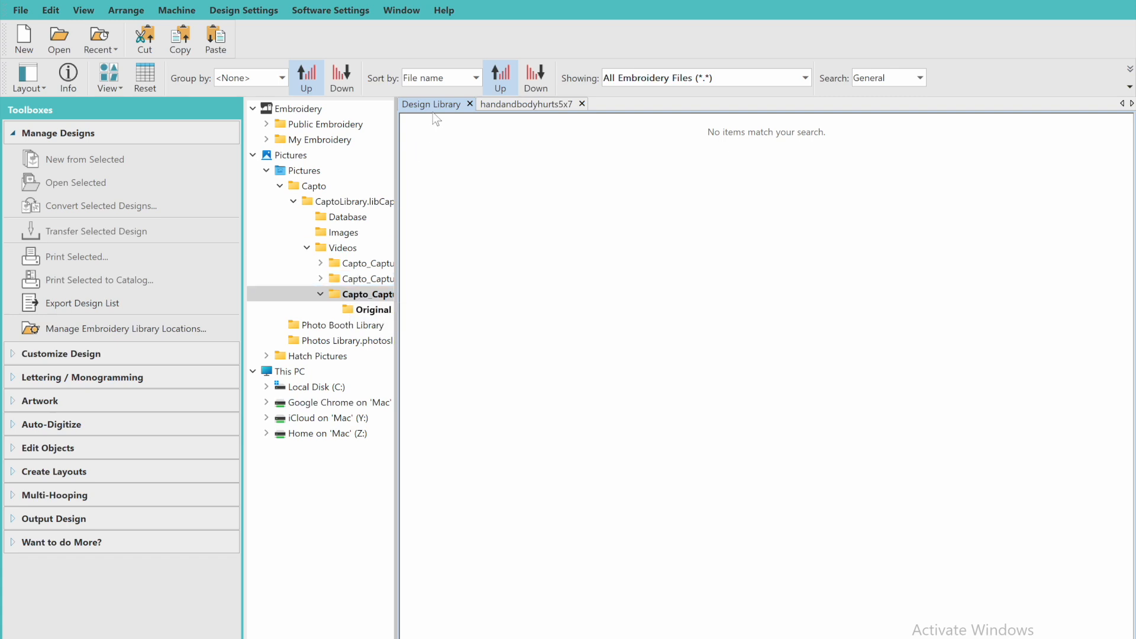
# Return to Hatch and open the "back n body" folder from Downloads in the Design Library.
pyautogui.click(503, 105)
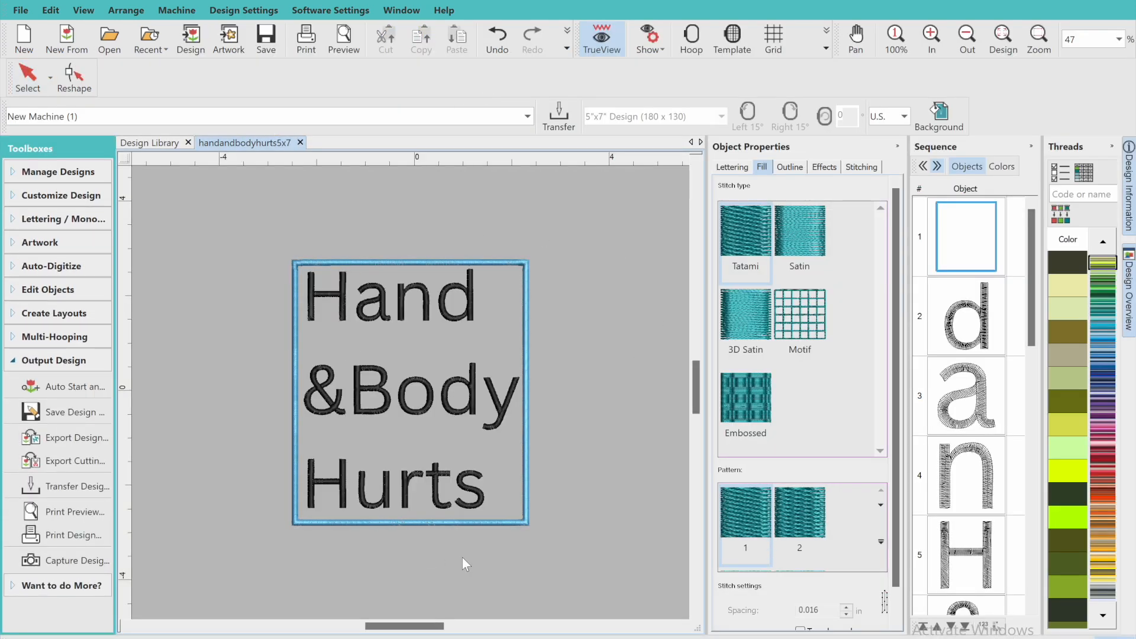
pyautogui.click(137, 144)
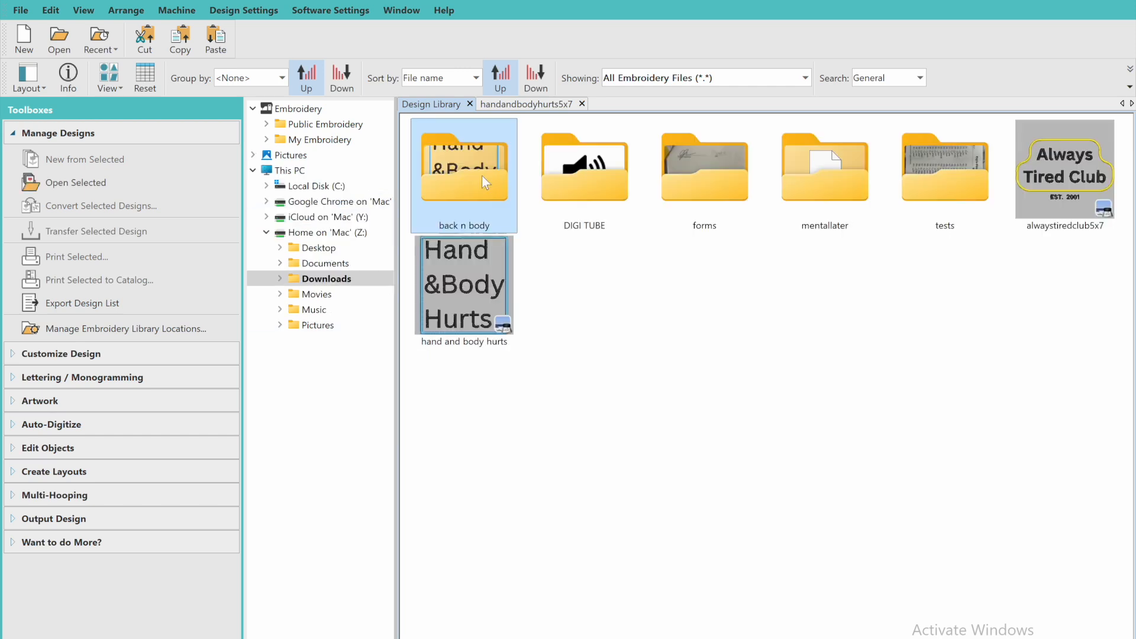
pyautogui.doubleClick(482, 175)
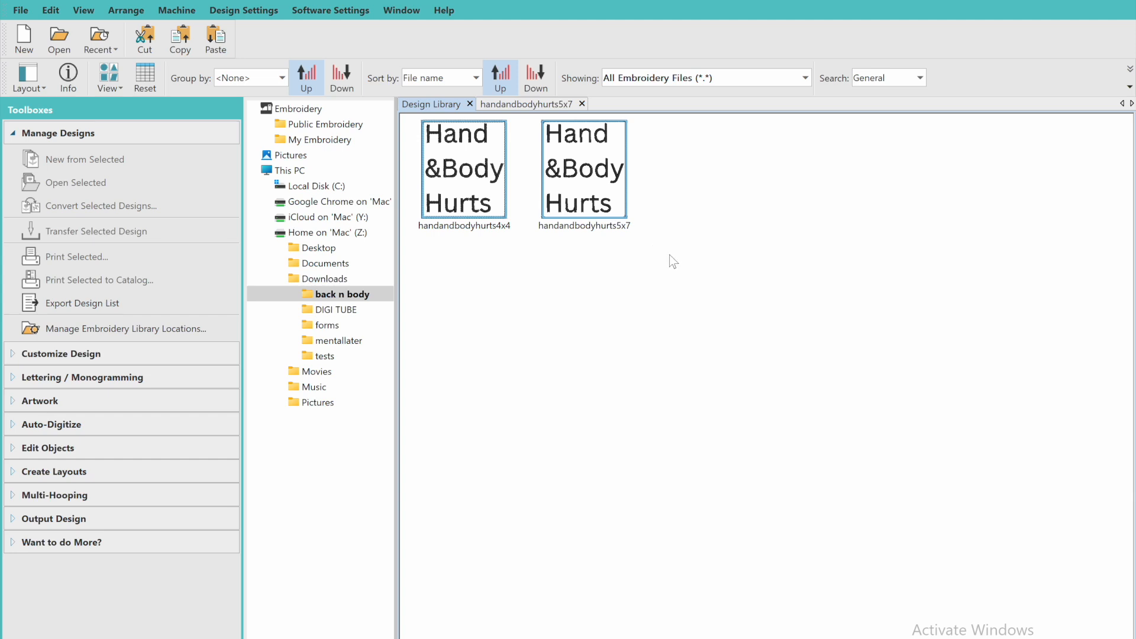
# Start a conversion of both the 4x4 and 5x7 designs, with the Downloads folder "back n body" as destination.
pyautogui.moveTo(670, 254); pyautogui.dragTo(408, 133)
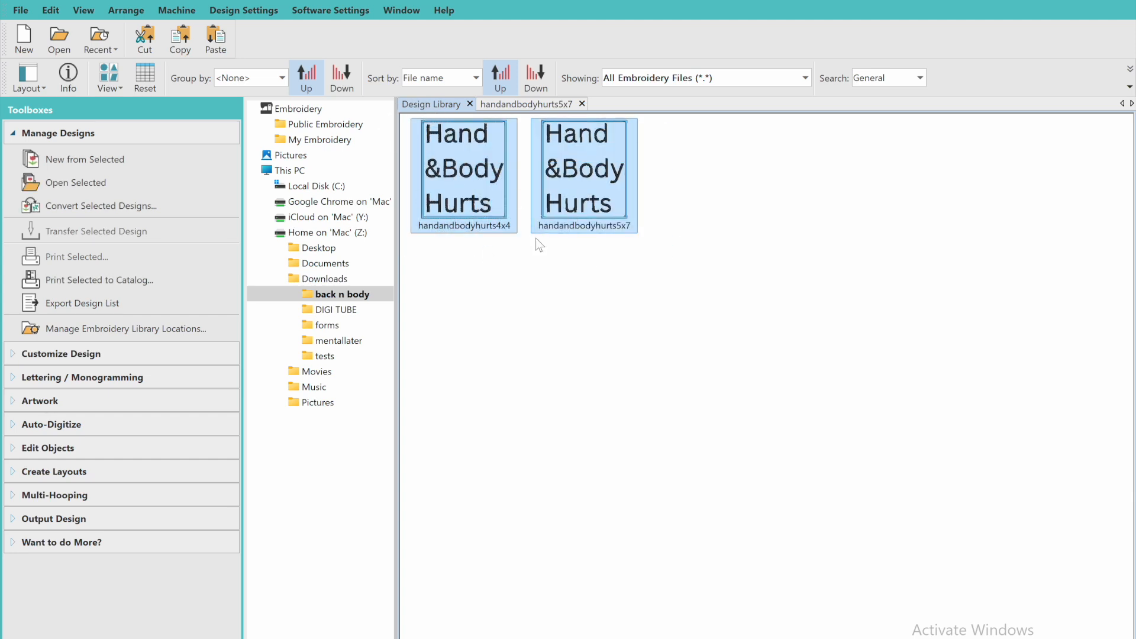
pyautogui.click(108, 207)
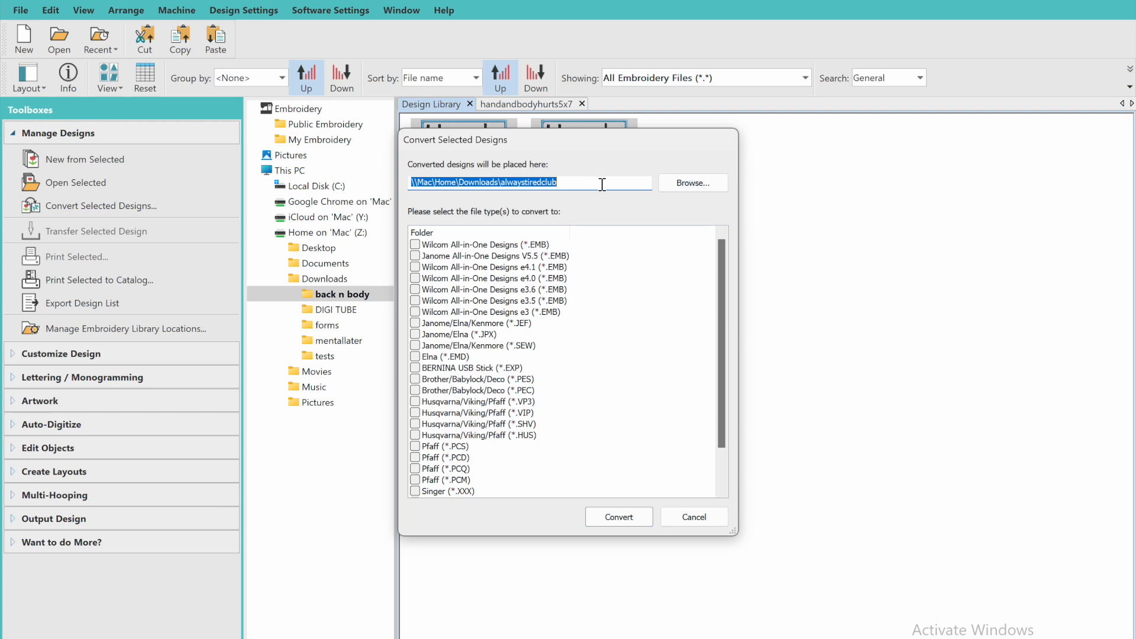
pyautogui.click(687, 188)
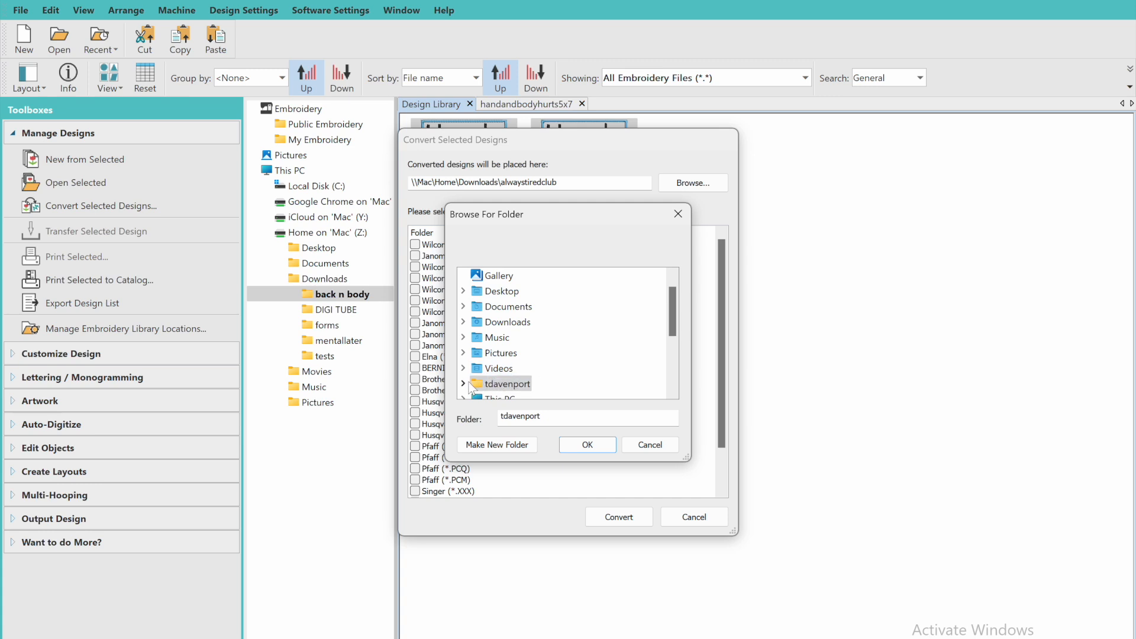
pyautogui.click(463, 322)
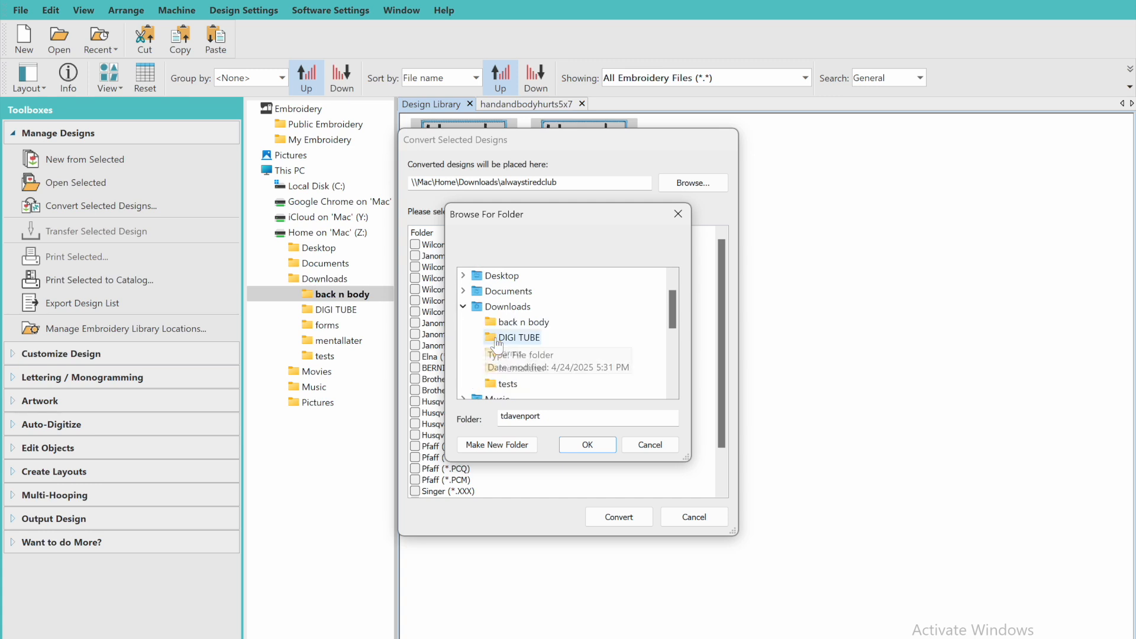
pyautogui.click(521, 323)
pyautogui.click(588, 445)
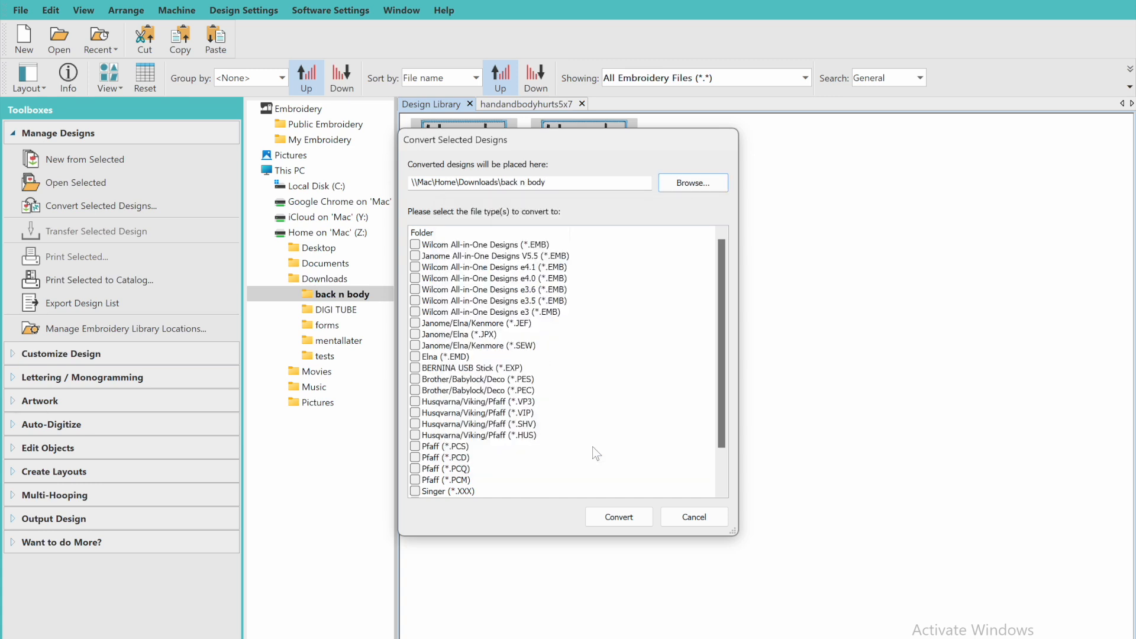
# Convert the two designs to the Husqvarna/Viking/Pfaff VP3, Janome/Elna/Kenmore JEF and Tajima DST formats.
pyautogui.scroll(-2, 552, 353)
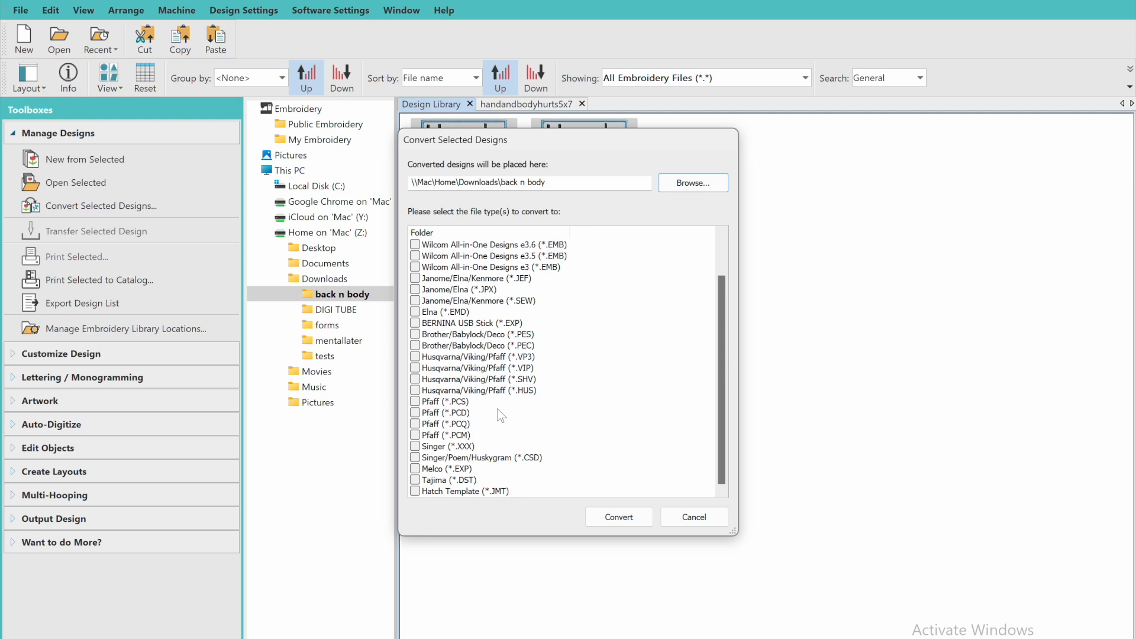
pyautogui.click(415, 357)
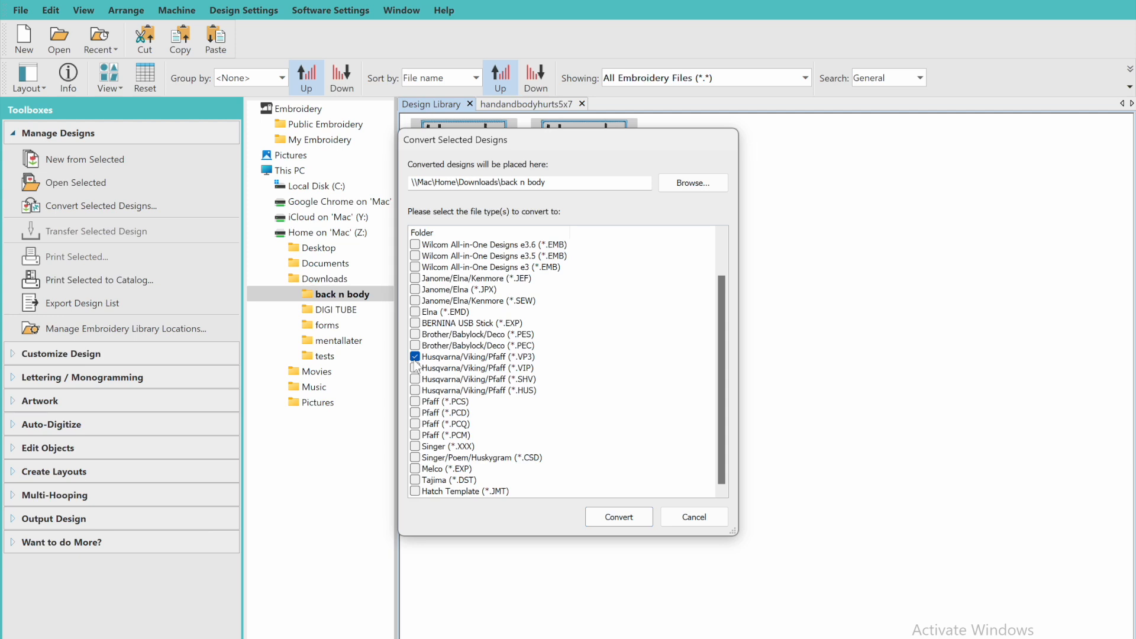
pyautogui.scroll(2, 415, 366)
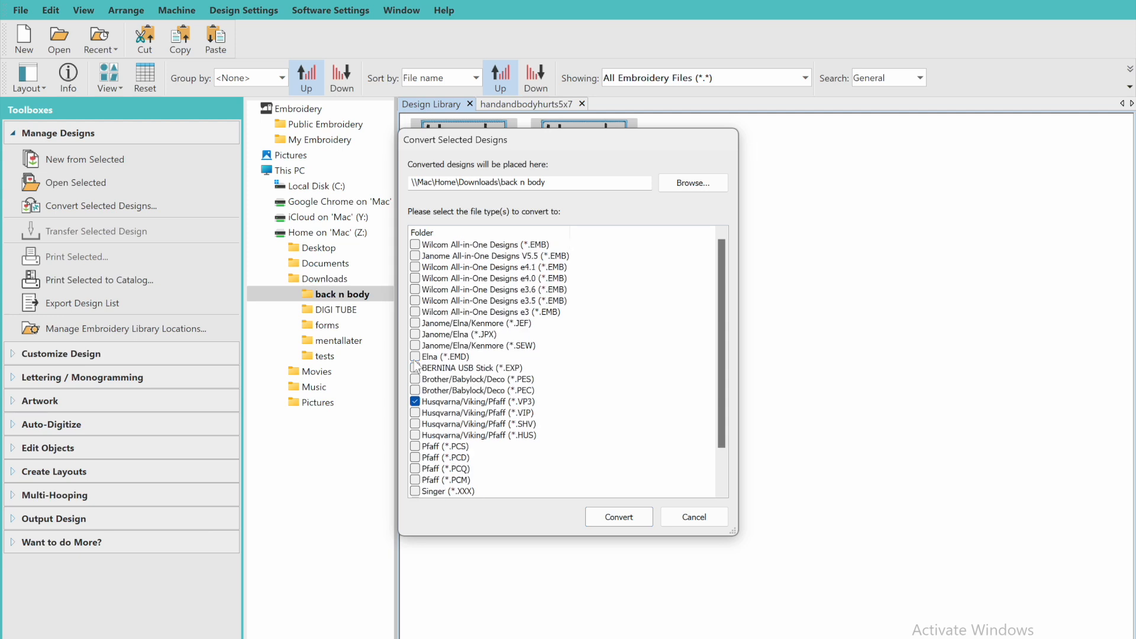
pyautogui.click(416, 324)
pyautogui.scroll(-2, 416, 412)
pyautogui.click(415, 480)
pyautogui.scroll(2, 493, 338)
pyautogui.scroll(-2, 491, 341)
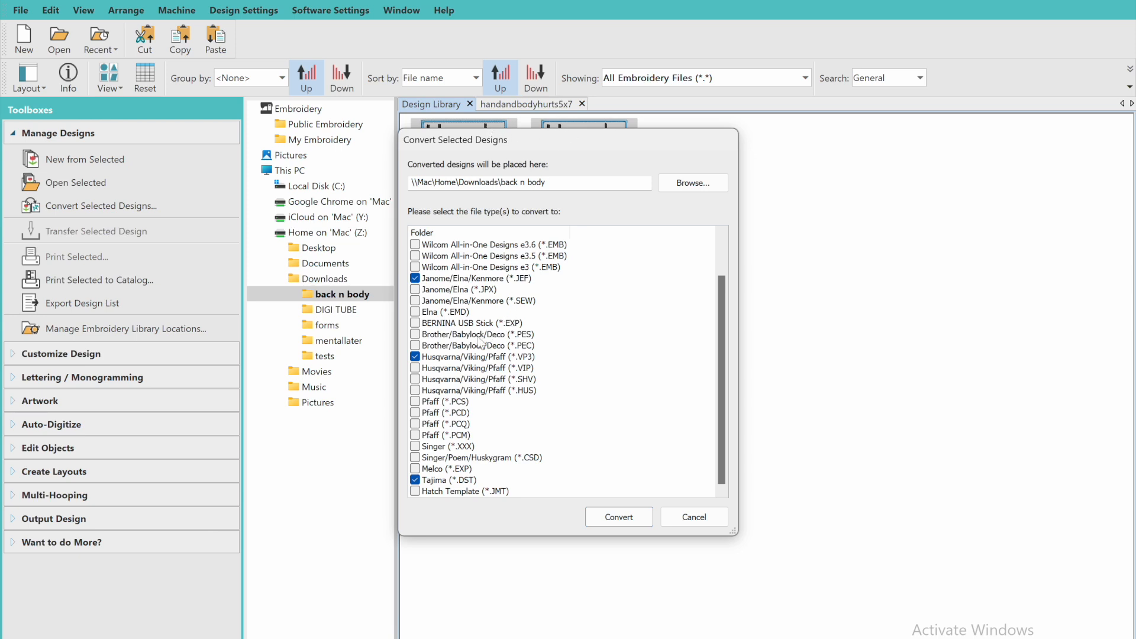
pyautogui.click(626, 521)
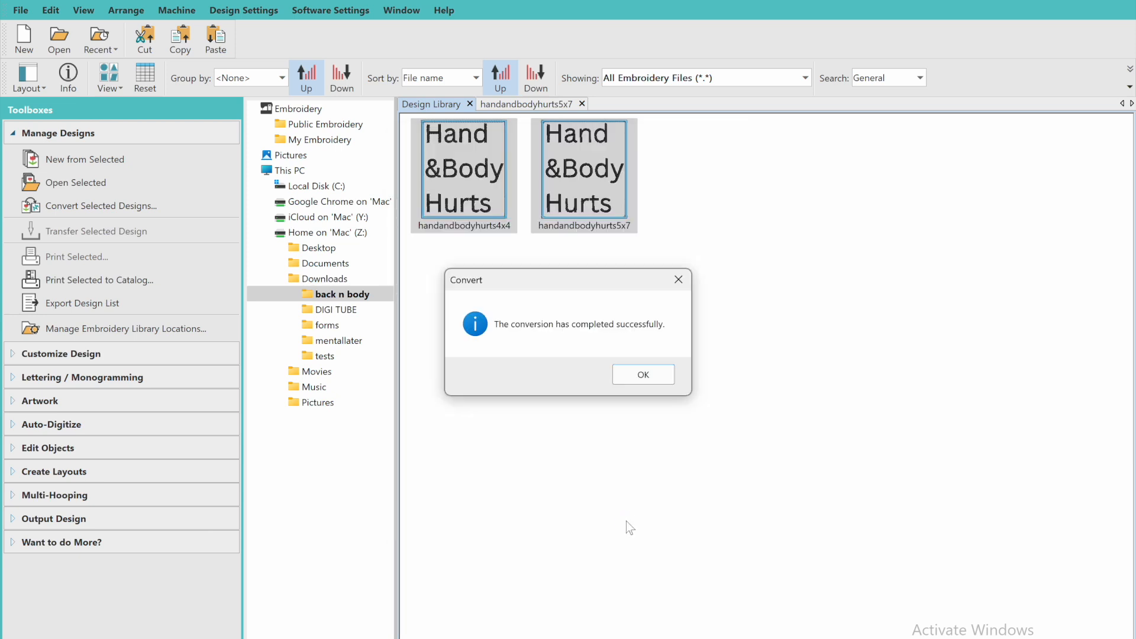
pyautogui.click(643, 376)
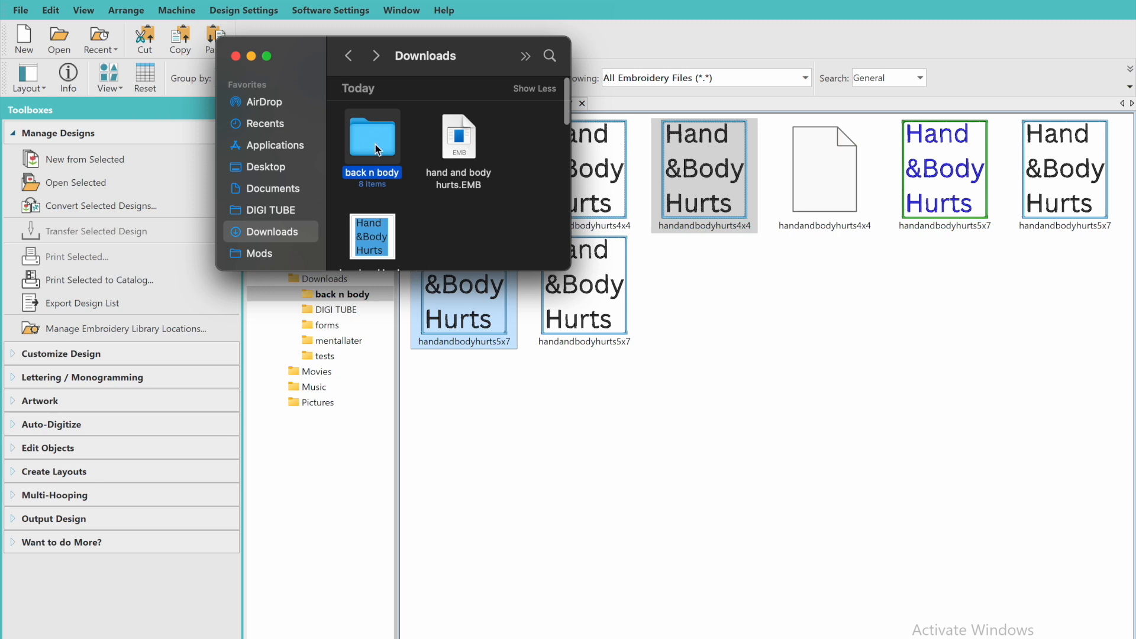
# Switch to Finder and compress the "back n body" folder in Downloads into a zip archive.
pyautogui.rightClick(375, 144)
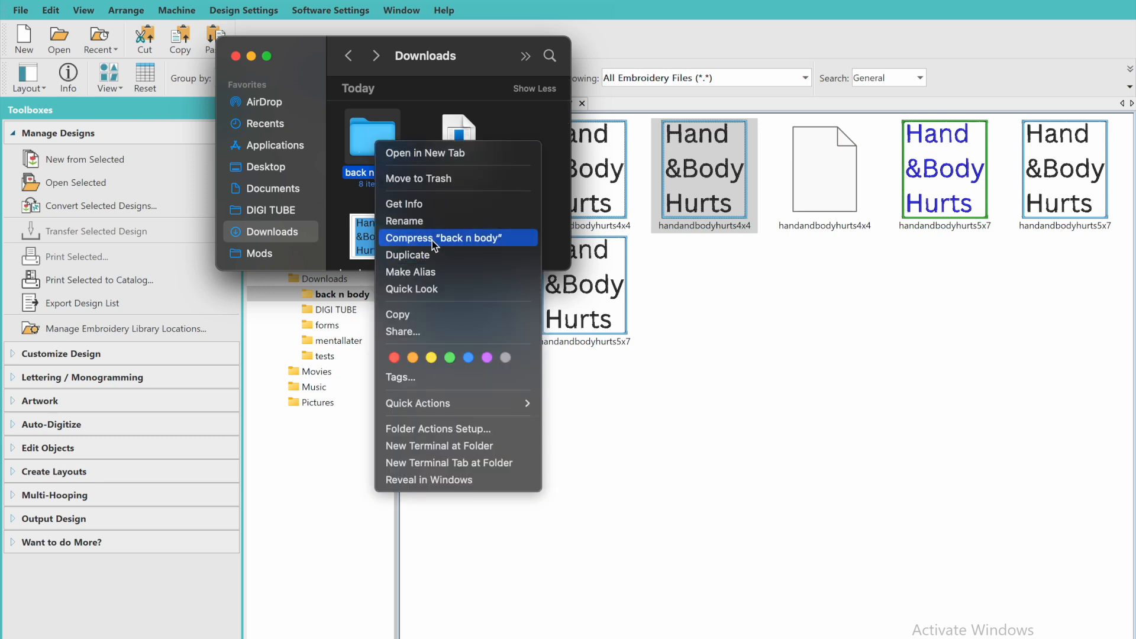
pyautogui.click(376, 187)
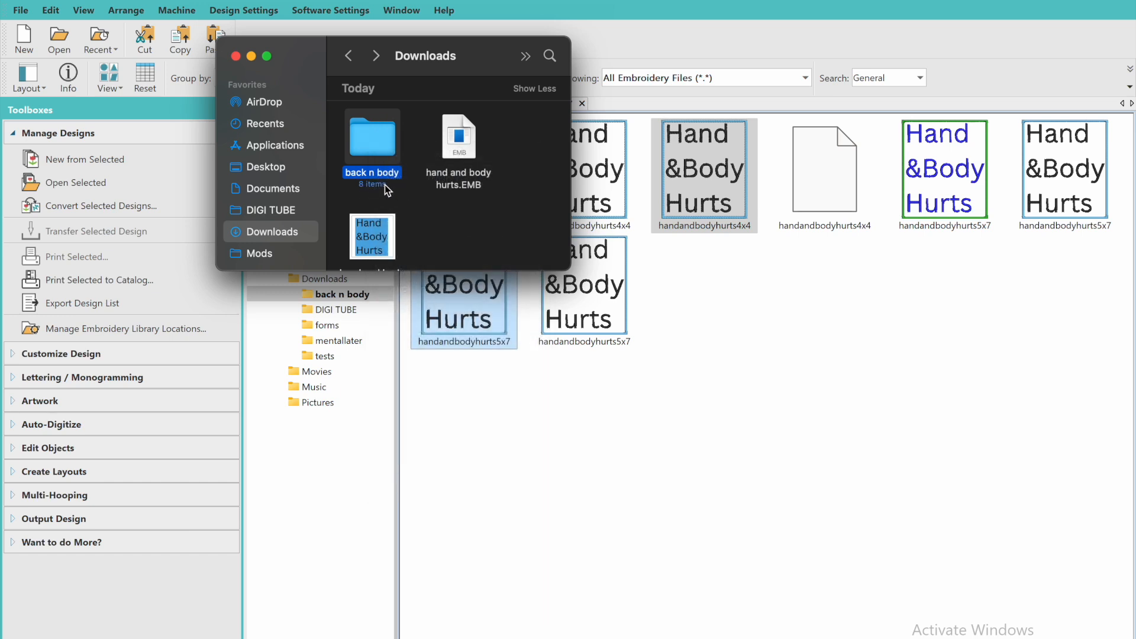
pyautogui.moveTo(454, 56); pyautogui.dragTo(284, 68)
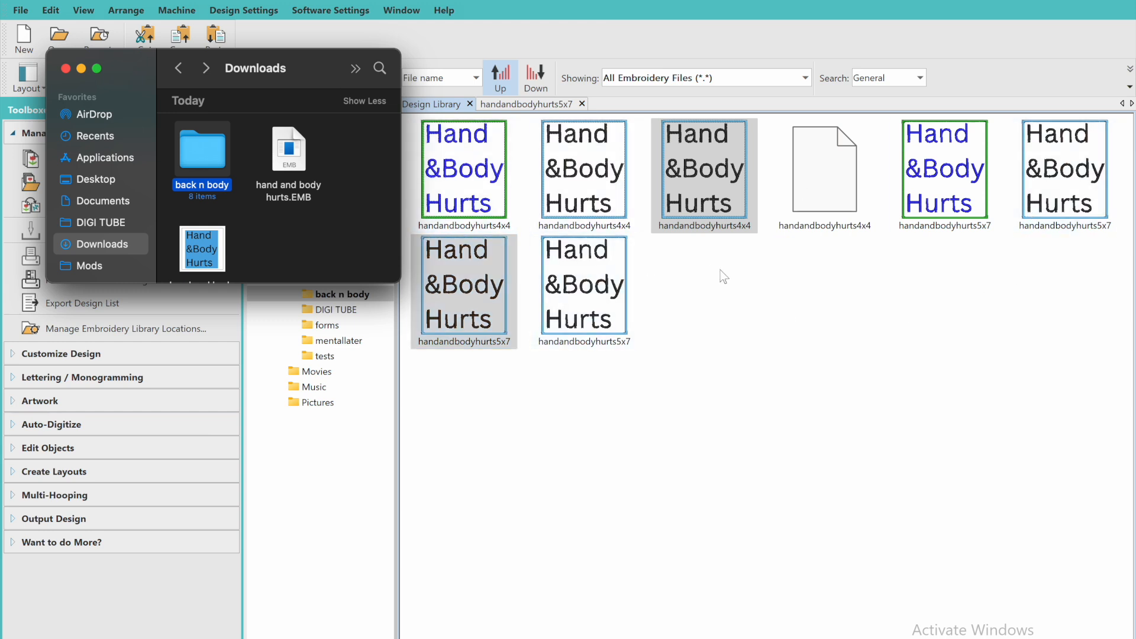
pyautogui.rightClick(215, 155)
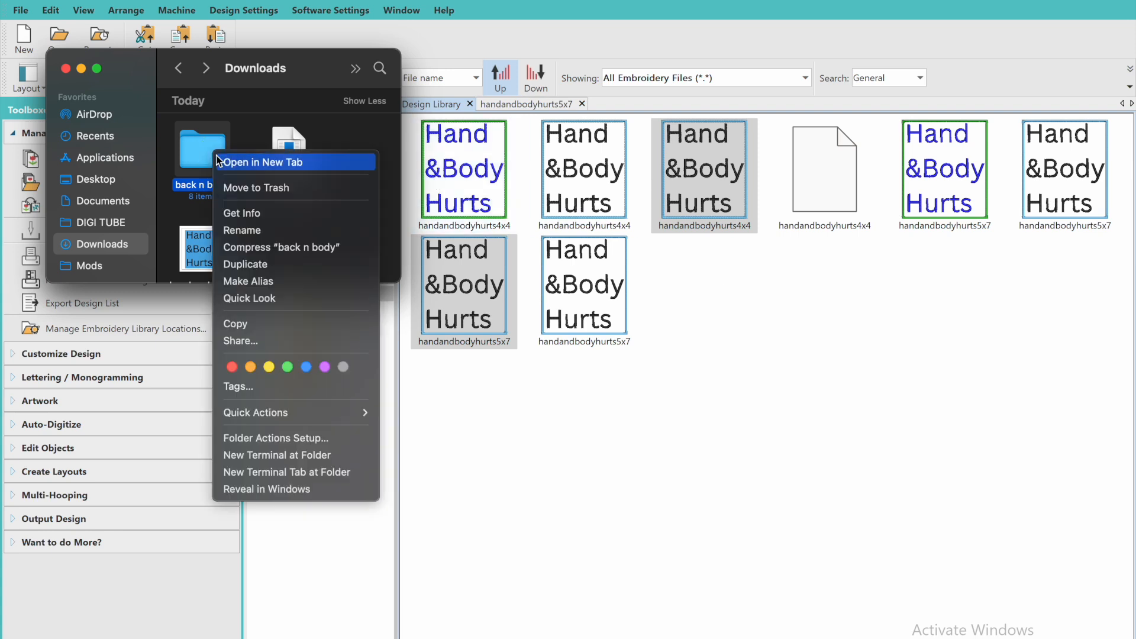
pyautogui.click(267, 247)
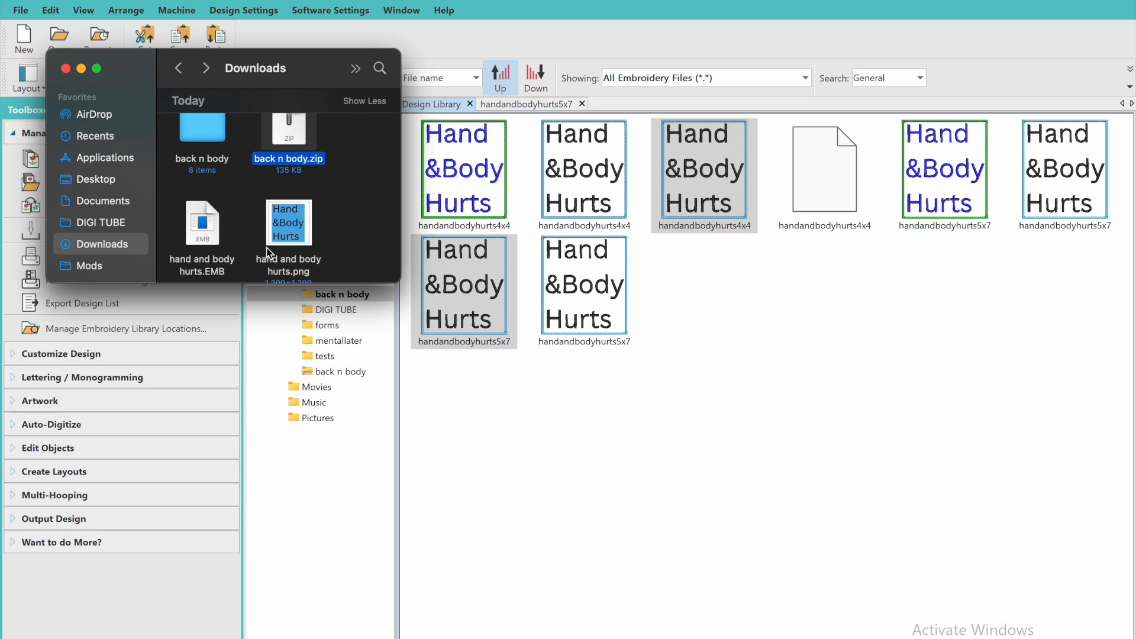
pyautogui.scroll(2, 269, 248)
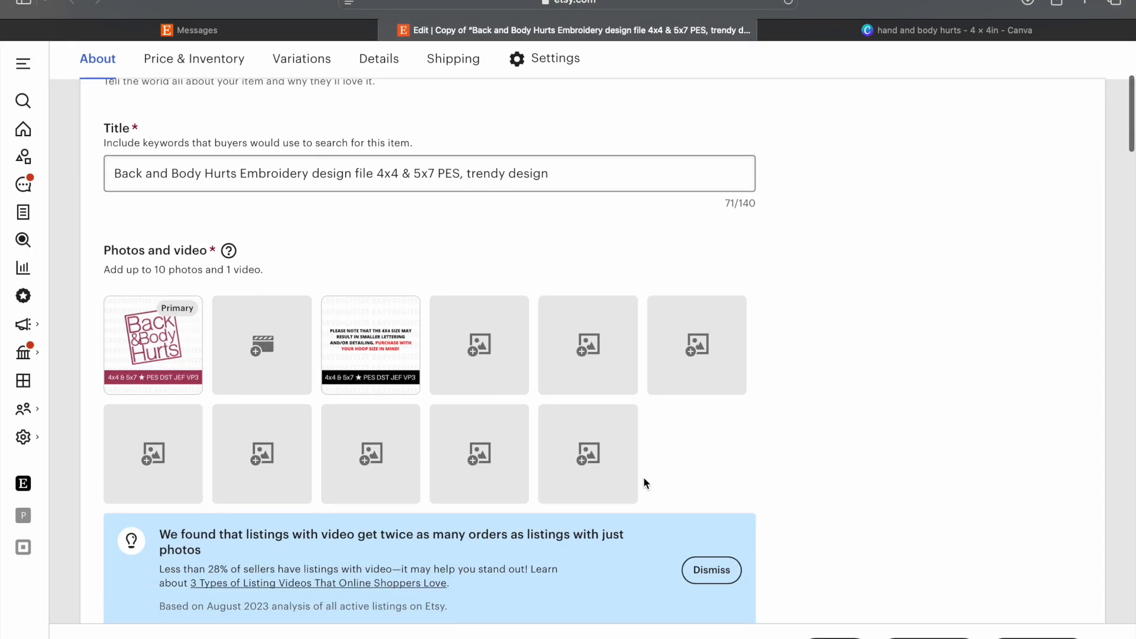
# In the copied Etsy listing, replace "Back and Body Hurts" at the start of the title with "Hand & Body Hurts".
pyautogui.moveTo(173, 330)
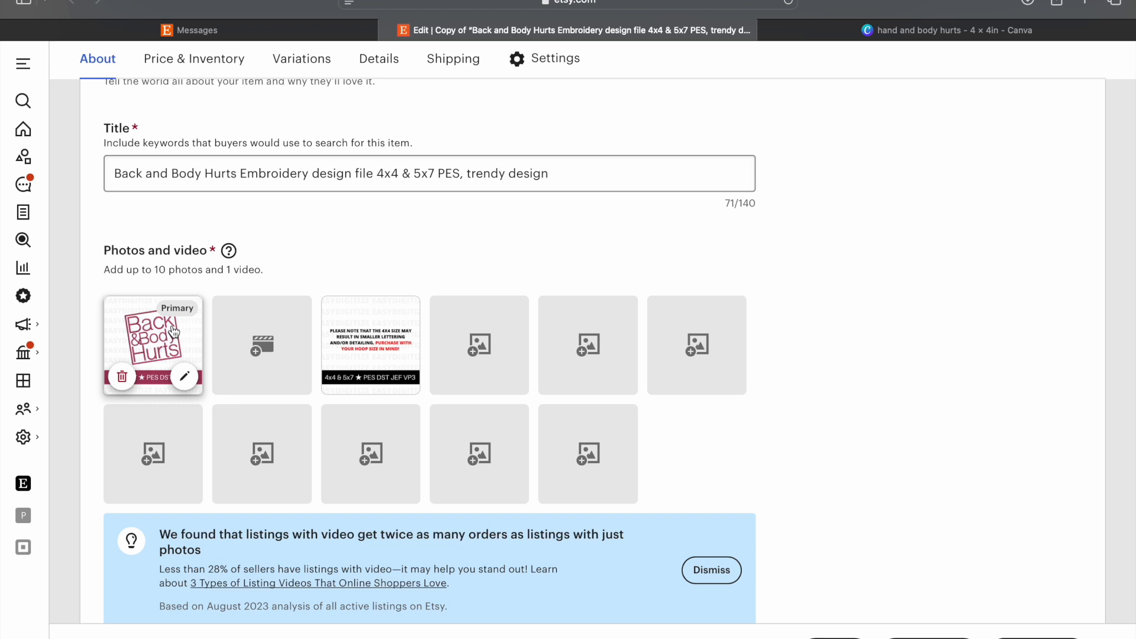
pyautogui.scroll(1, 308, 168)
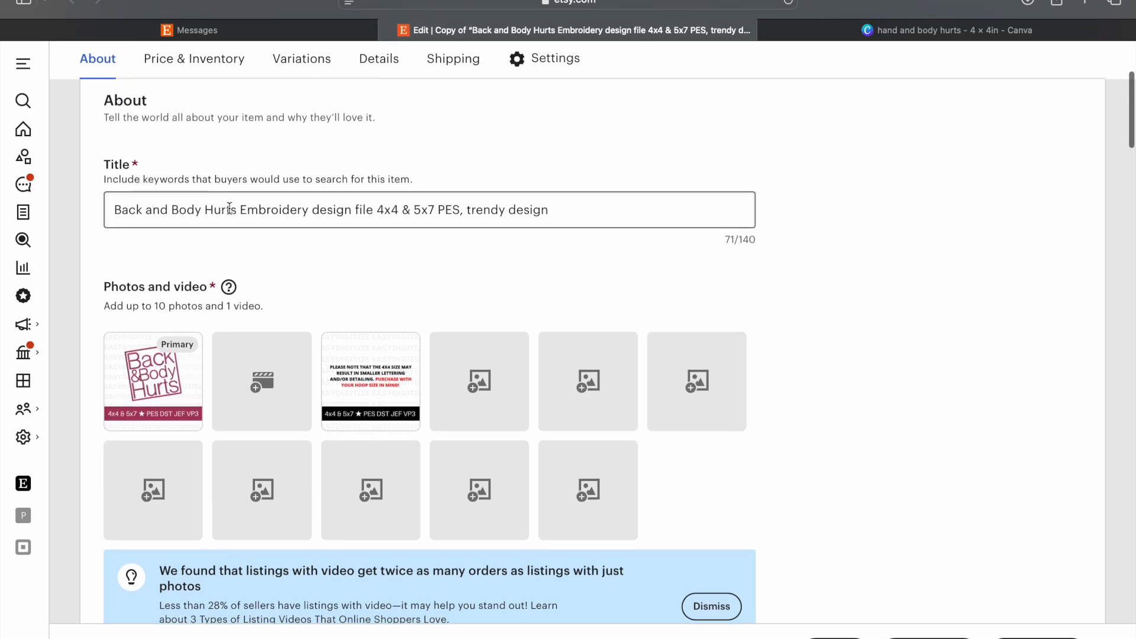
pyautogui.moveTo(237, 211); pyautogui.dragTo(115, 212)
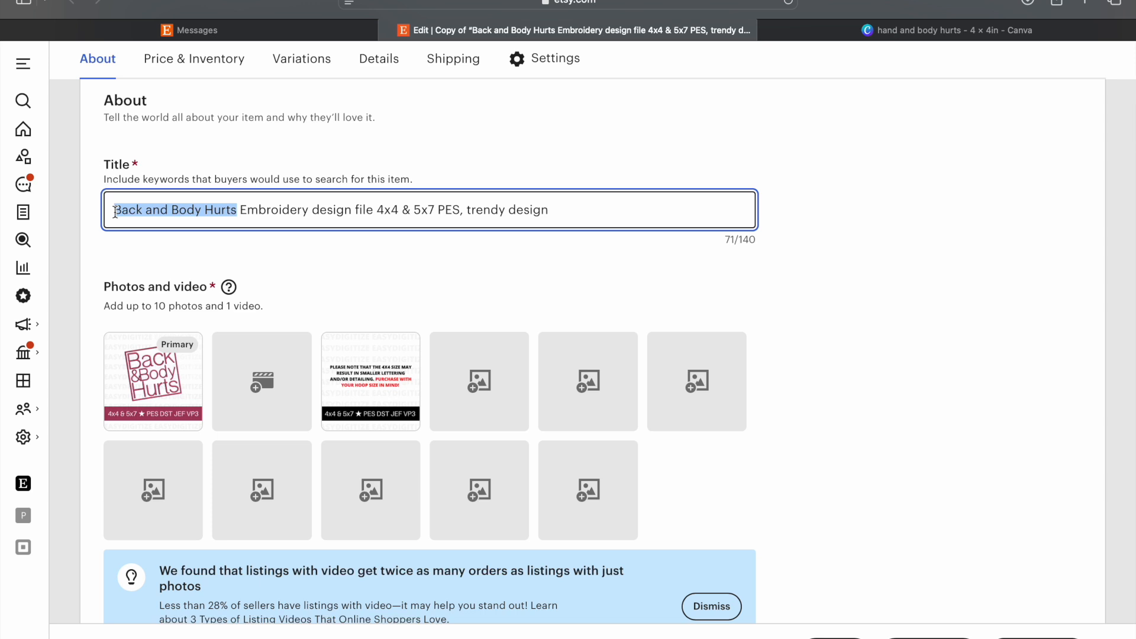
pyautogui.press('BackSpace')
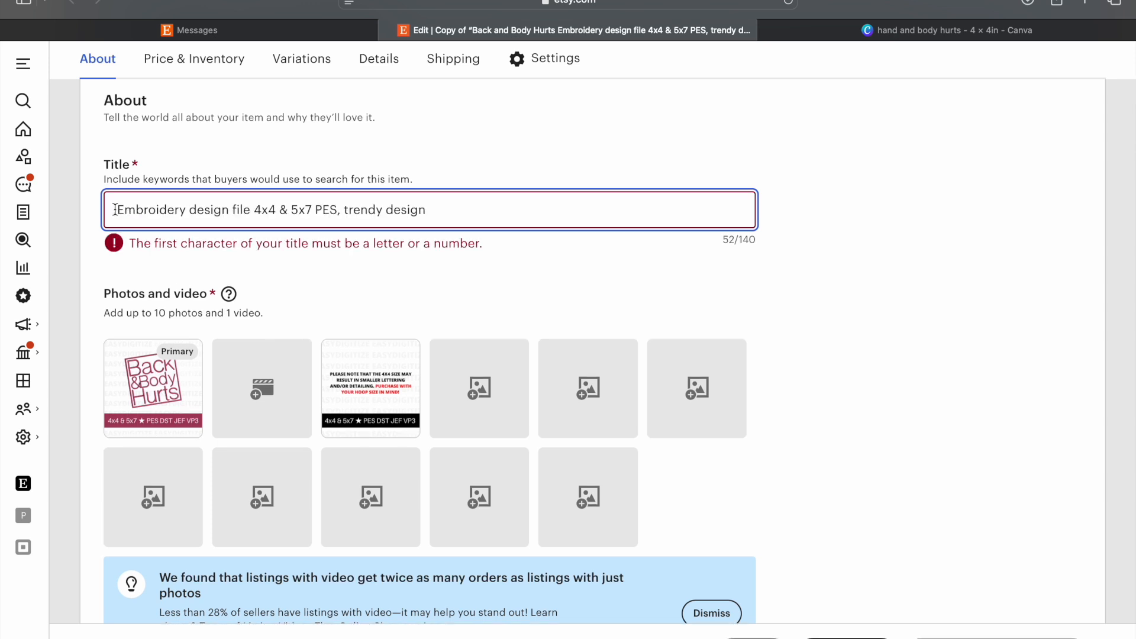
pyautogui.write('Hand & Body Hurts')
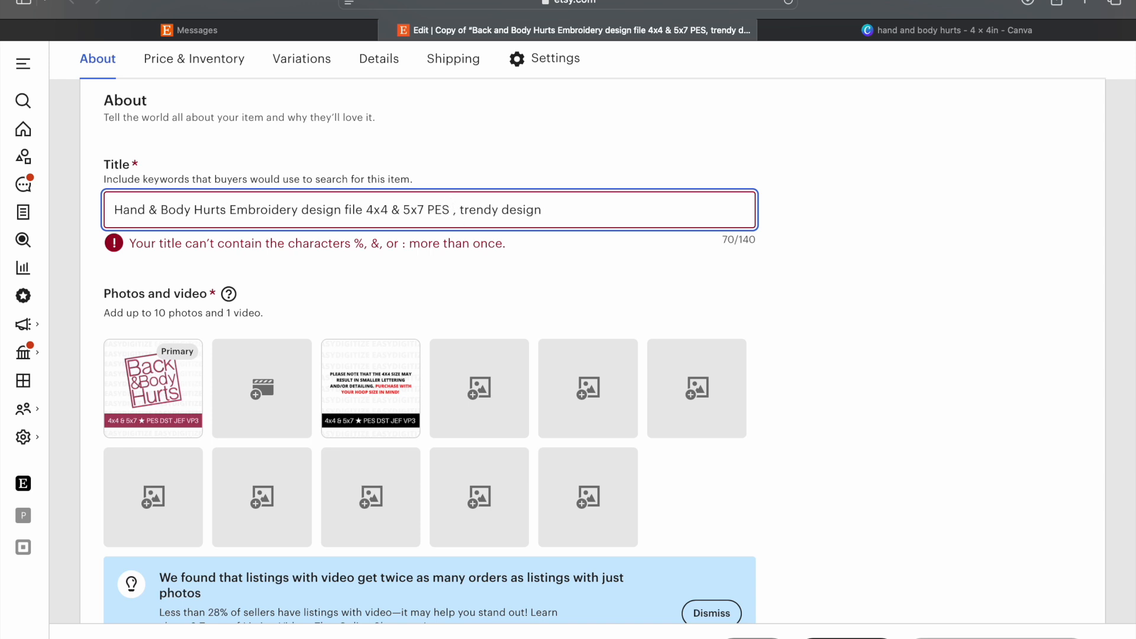
# Add the formats "DST JEF VP3" after "PES" in the listing title.
pyautogui.write('DST')
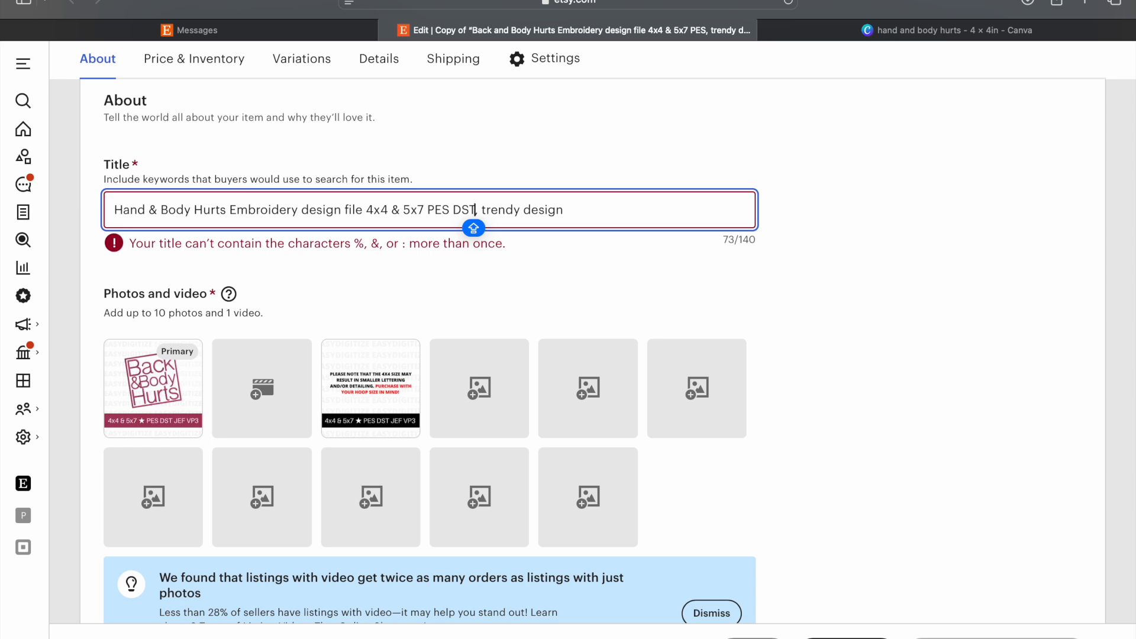
pyautogui.write(' J')
pyautogui.write('EF VP')
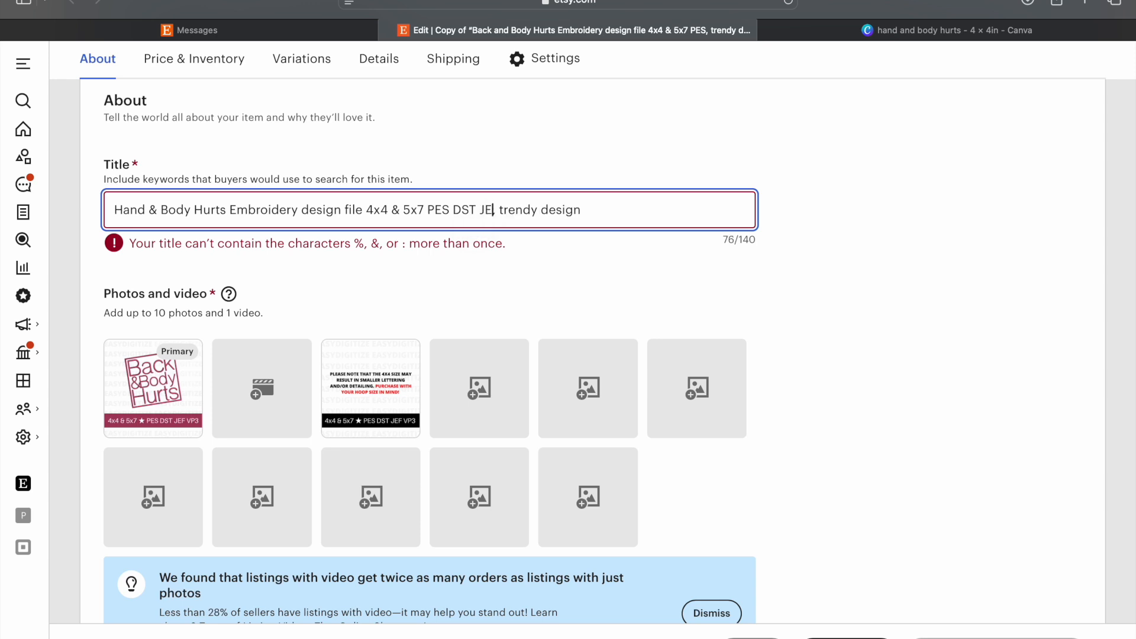
pyautogui.write('3')
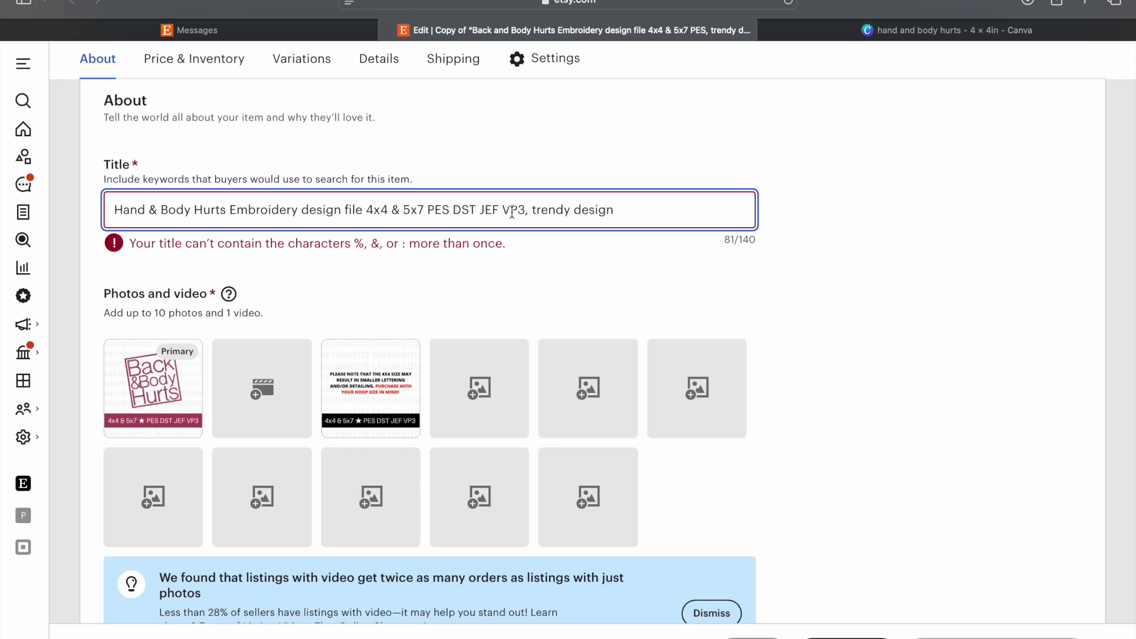
pyautogui.click(572, 209)
# Open the listing's primary photo at full size to examine its layout and format banner.
pyautogui.scroll(-5, 631, 219)
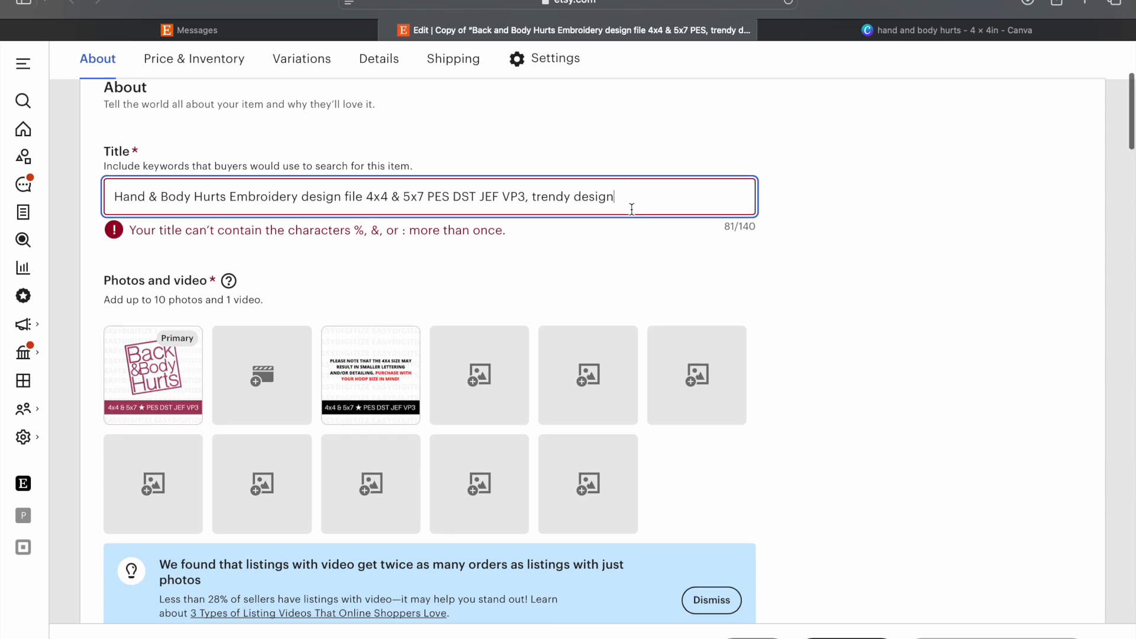
pyautogui.scroll(3, 254, 178)
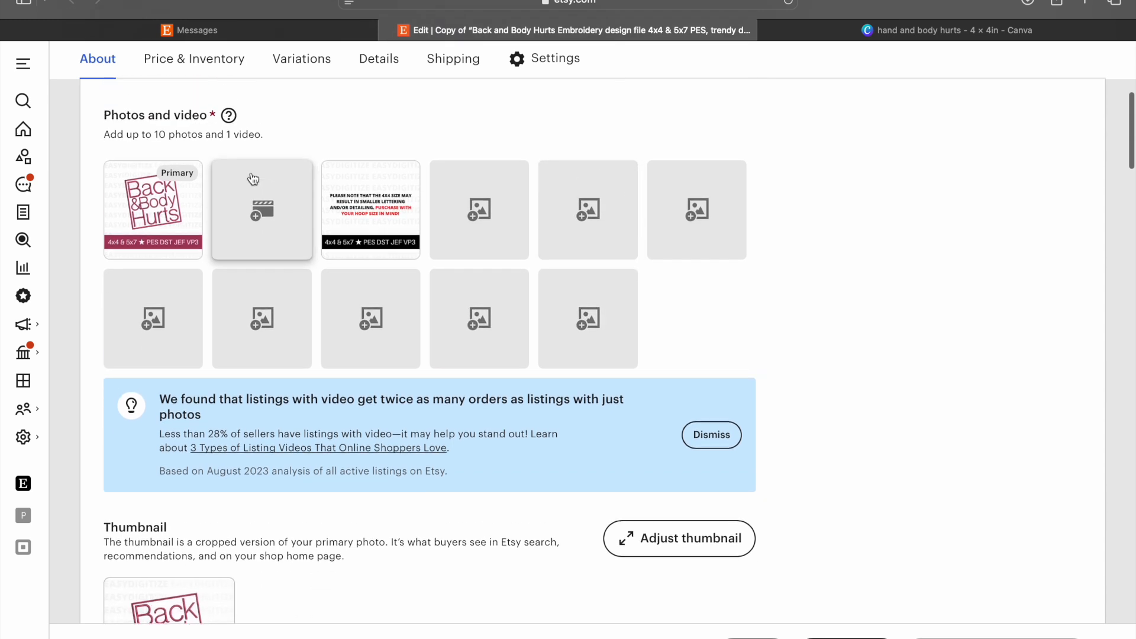
pyautogui.click(153, 284)
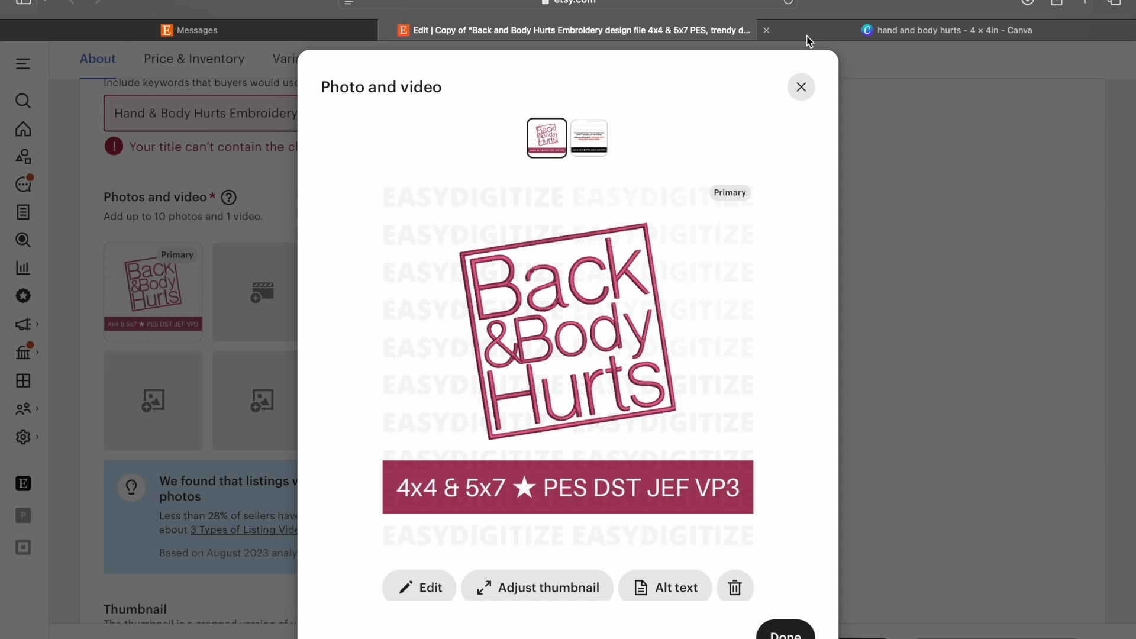
# Switch to Canva and create a new custom-size design of 2000 × 2000 px.
pyautogui.click(838, 28)
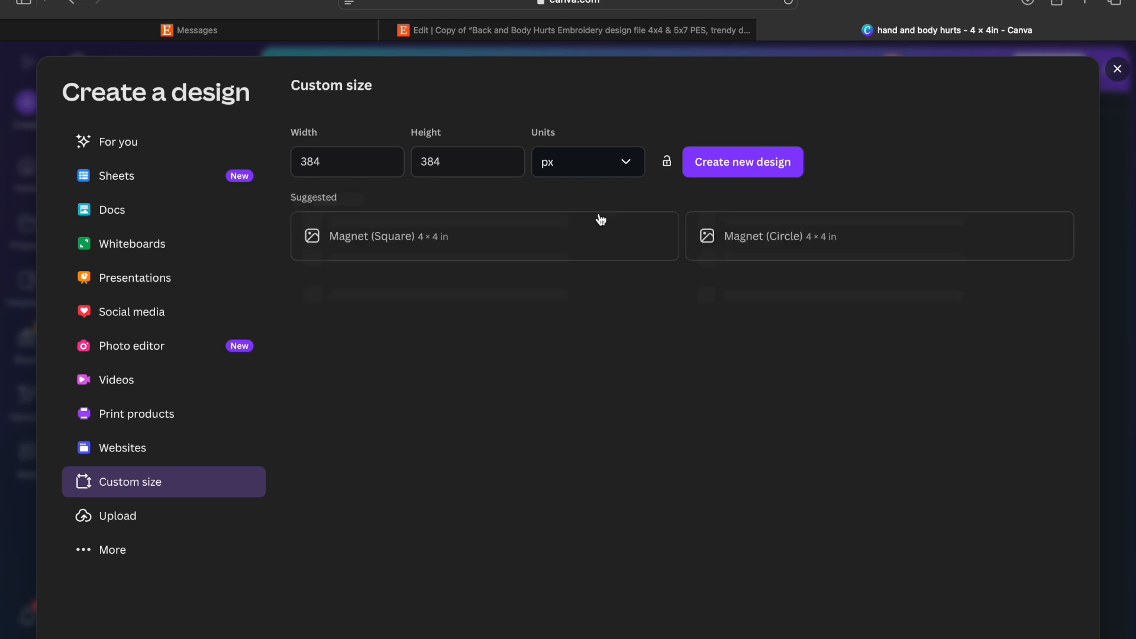
pyautogui.doubleClick(355, 159)
pyautogui.press('BackSpace')
pyautogui.write('2000')
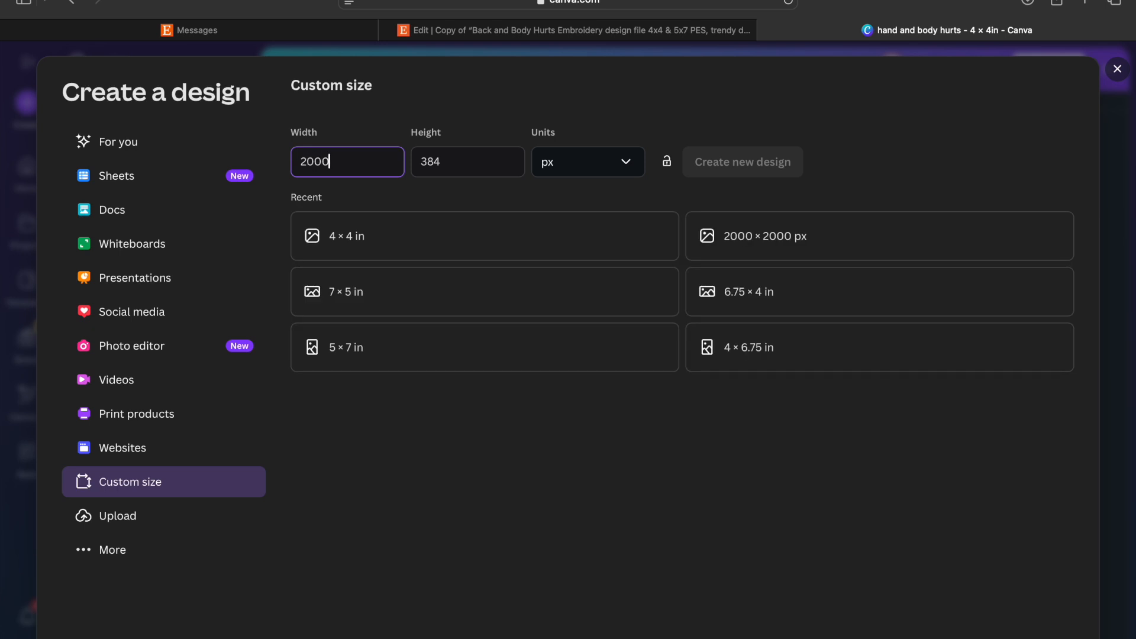
pyautogui.doubleClick(474, 171)
pyautogui.press('BackSpace')
pyautogui.write('2000')
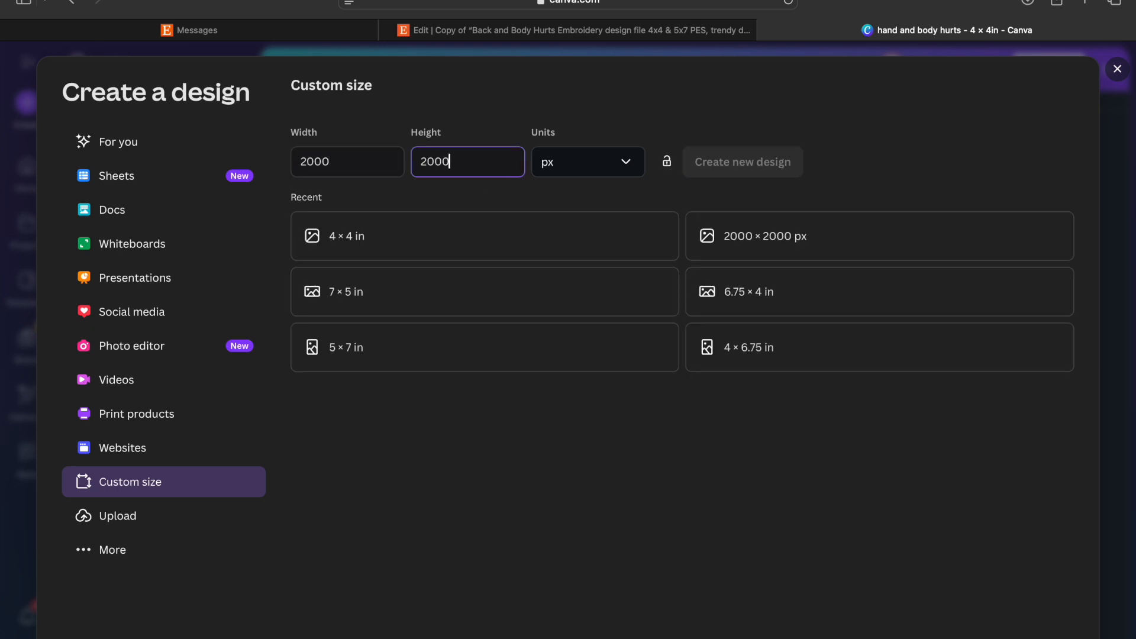
pyautogui.press('Return')
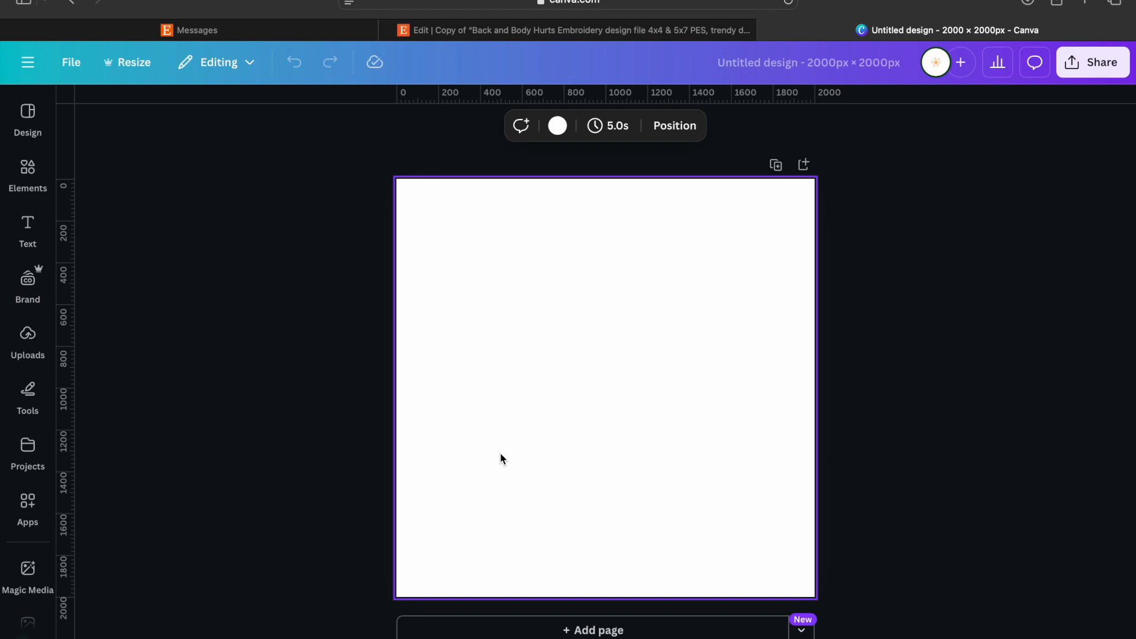
# Add a square shape and reshape it into a full-width banner across the lower part of the page.
pyautogui.click(27, 170)
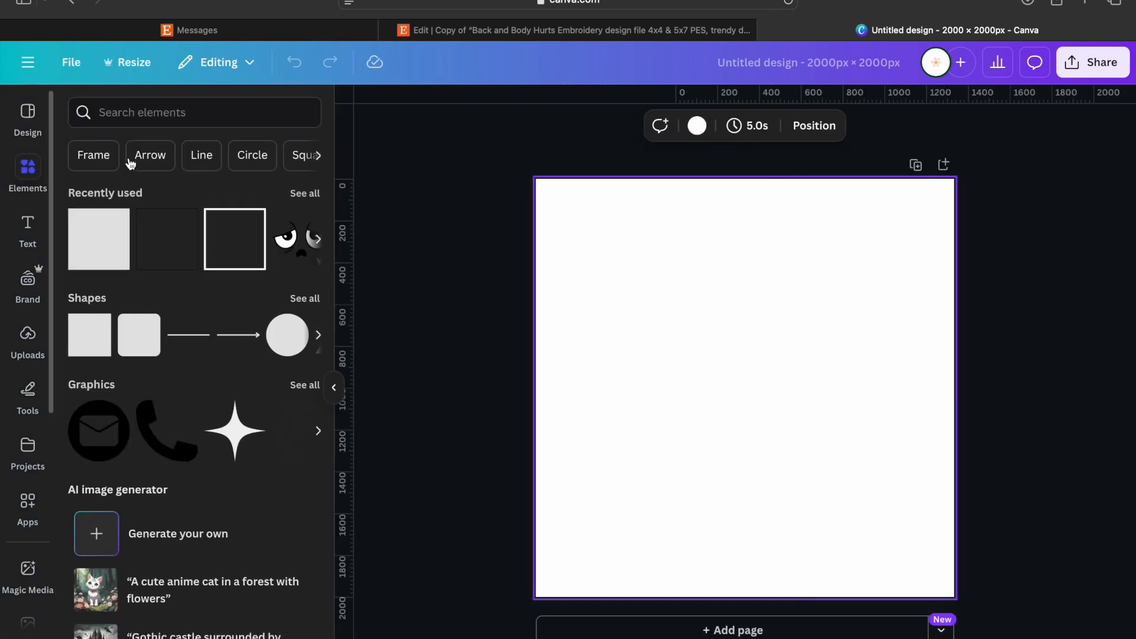
pyautogui.click(90, 260)
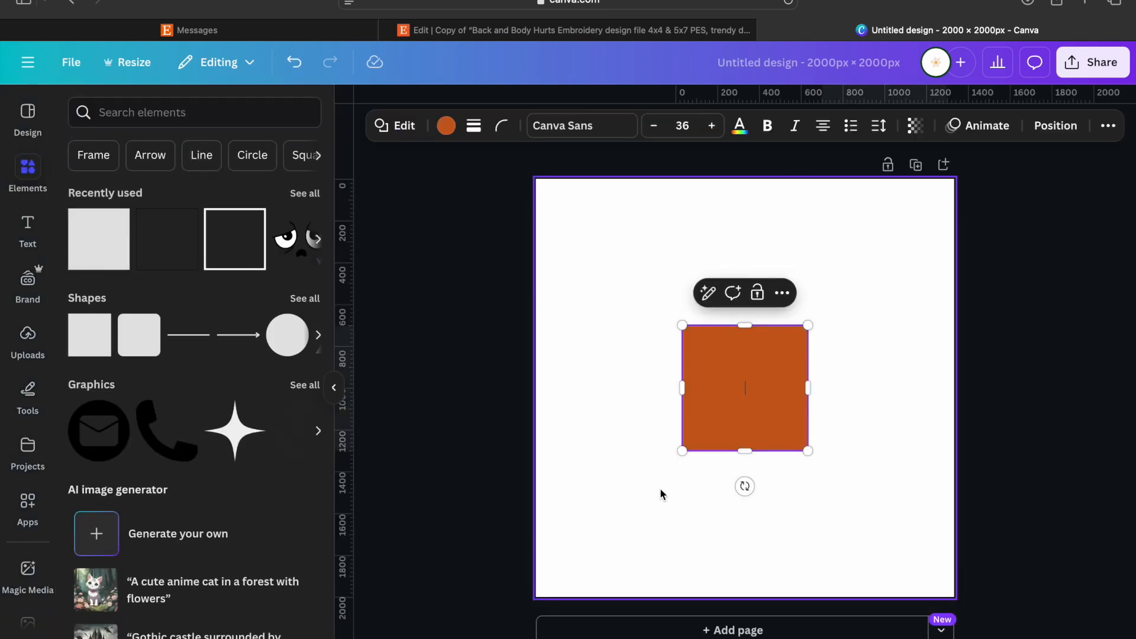
pyautogui.moveTo(740, 392); pyautogui.dragTo(597, 474)
pyautogui.moveTo(599, 541); pyautogui.dragTo(601, 485)
pyautogui.moveTo(666, 451); pyautogui.dragTo(923, 487)
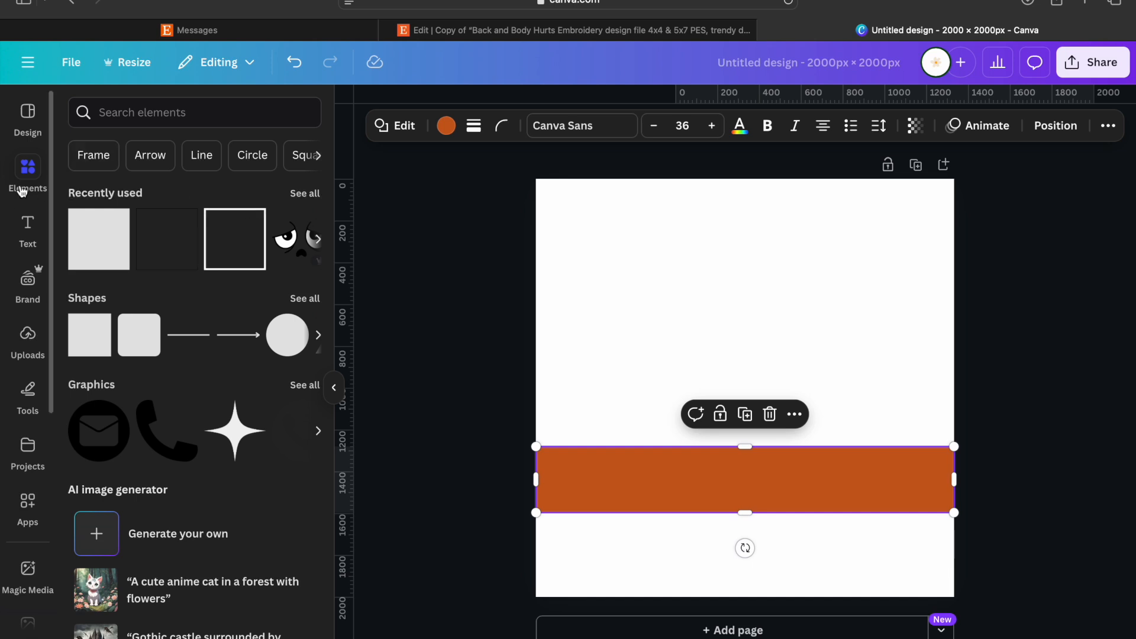
# Add a subheading reading "4x4 & 5x7" and place it on the banner.
pyautogui.click(28, 224)
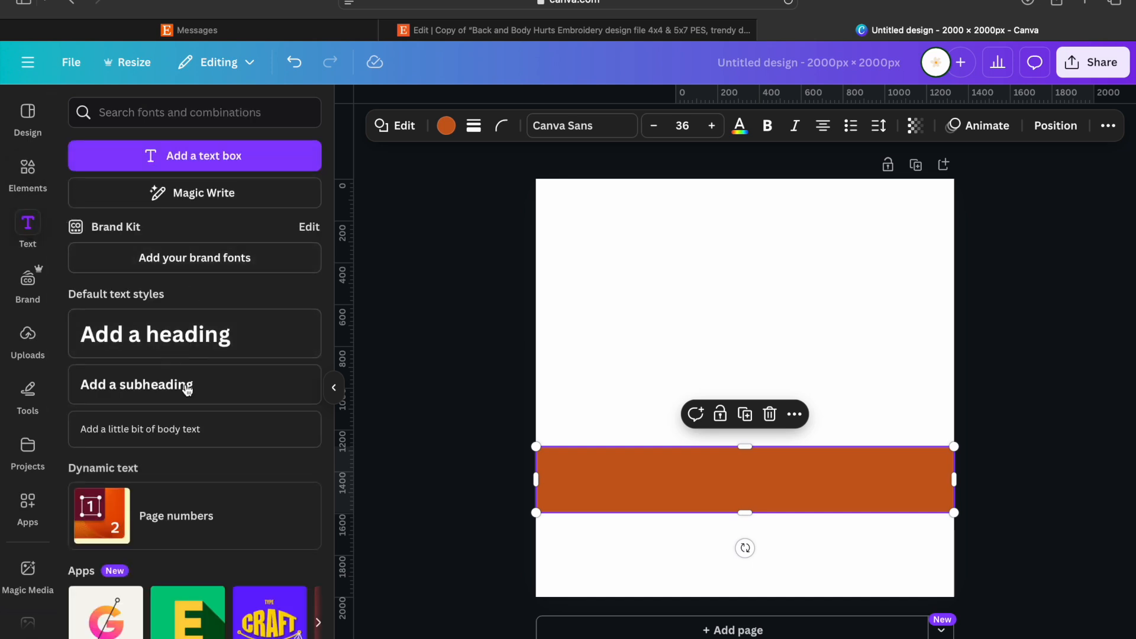
pyautogui.click(188, 393)
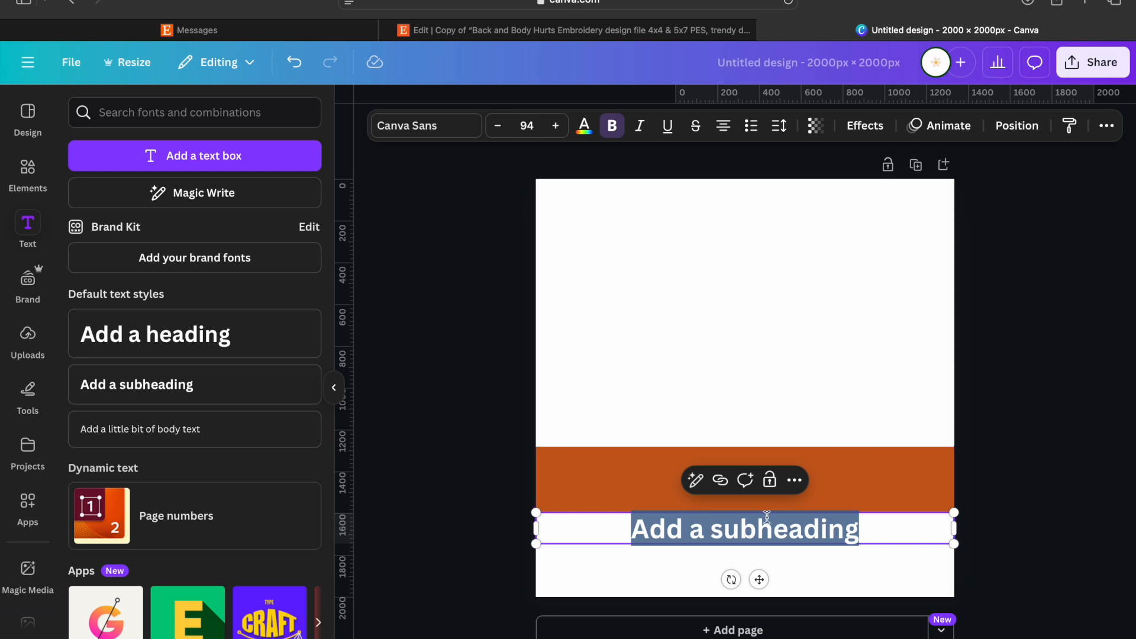
pyautogui.write('4x4')
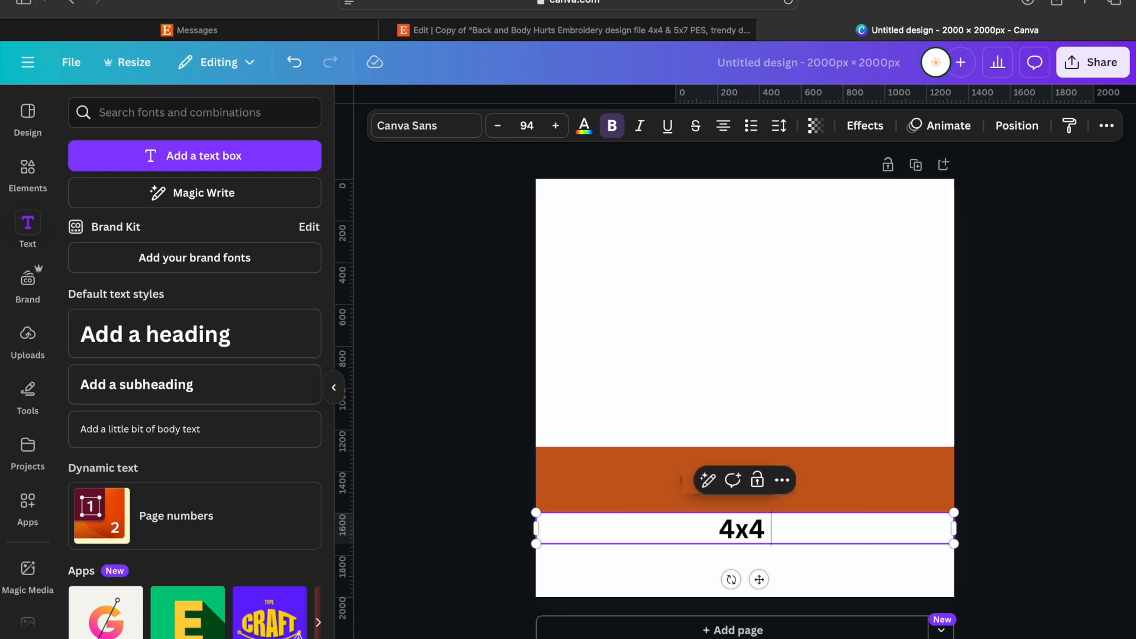
pyautogui.write(' & 5x7')
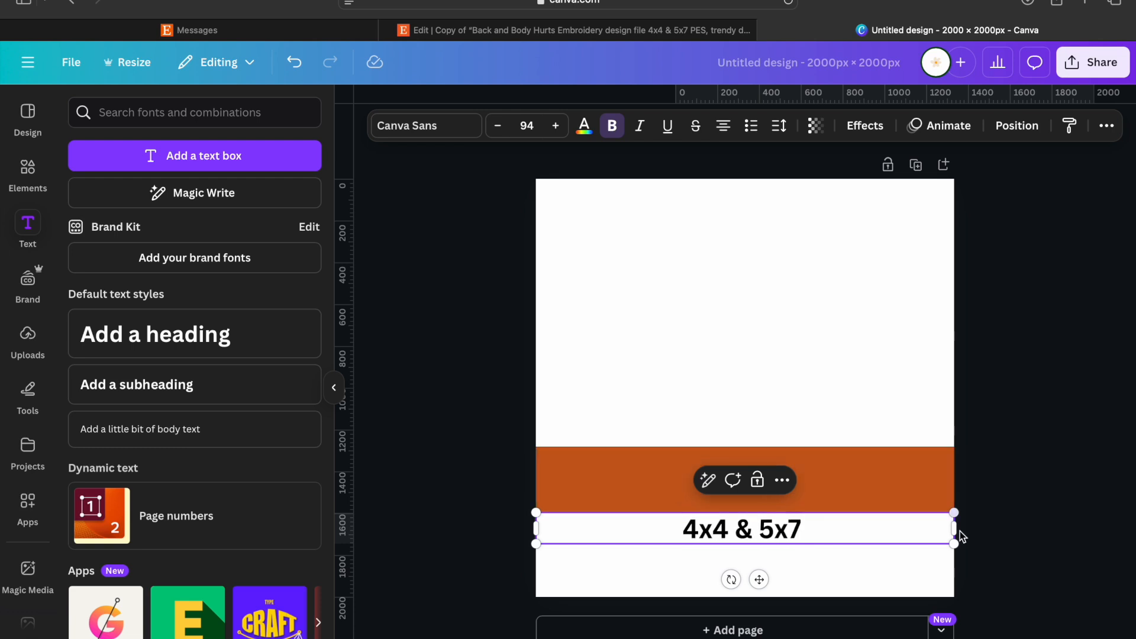
pyautogui.moveTo(757, 572); pyautogui.dragTo(754, 528)
# Recolor the banner light blue from the Brand Kit palette.
pyautogui.click(817, 460)
pyautogui.click(447, 125)
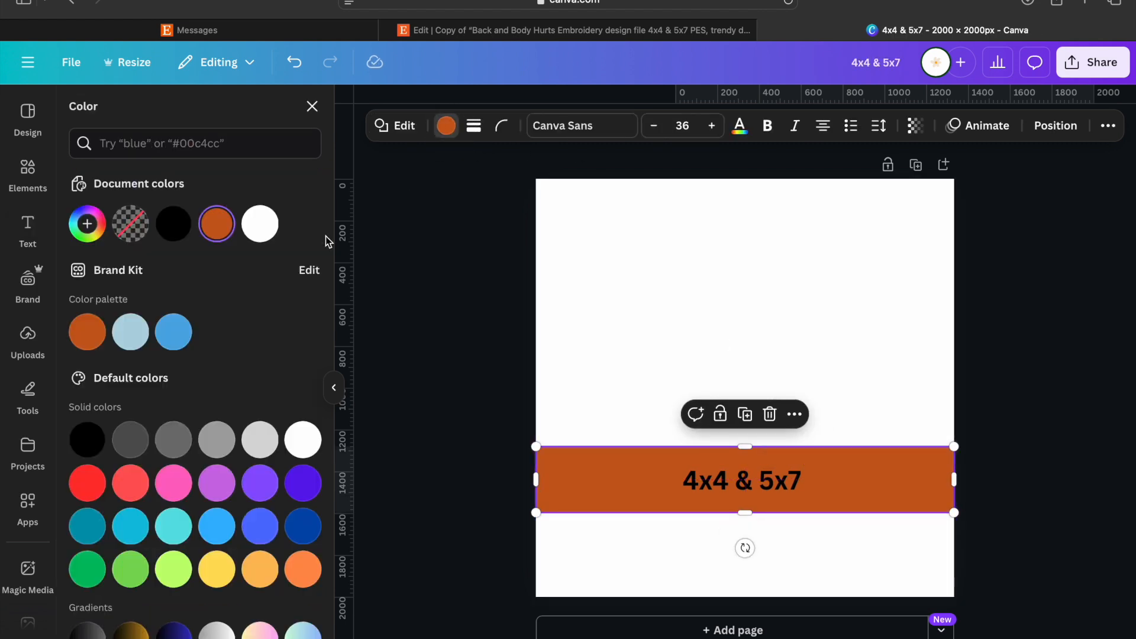
pyautogui.click(130, 332)
# Append "PES DST JEF VP3" to the banner's "4x4 & 5x7" text.
pyautogui.click(770, 470)
pyautogui.click(811, 490)
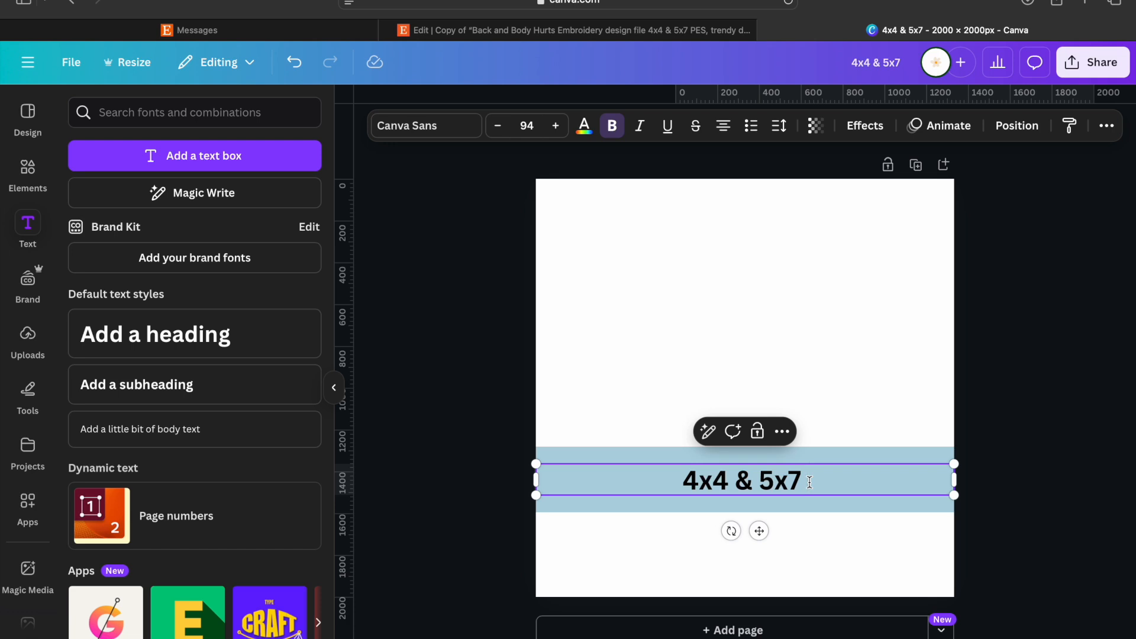
pyautogui.write('PES')
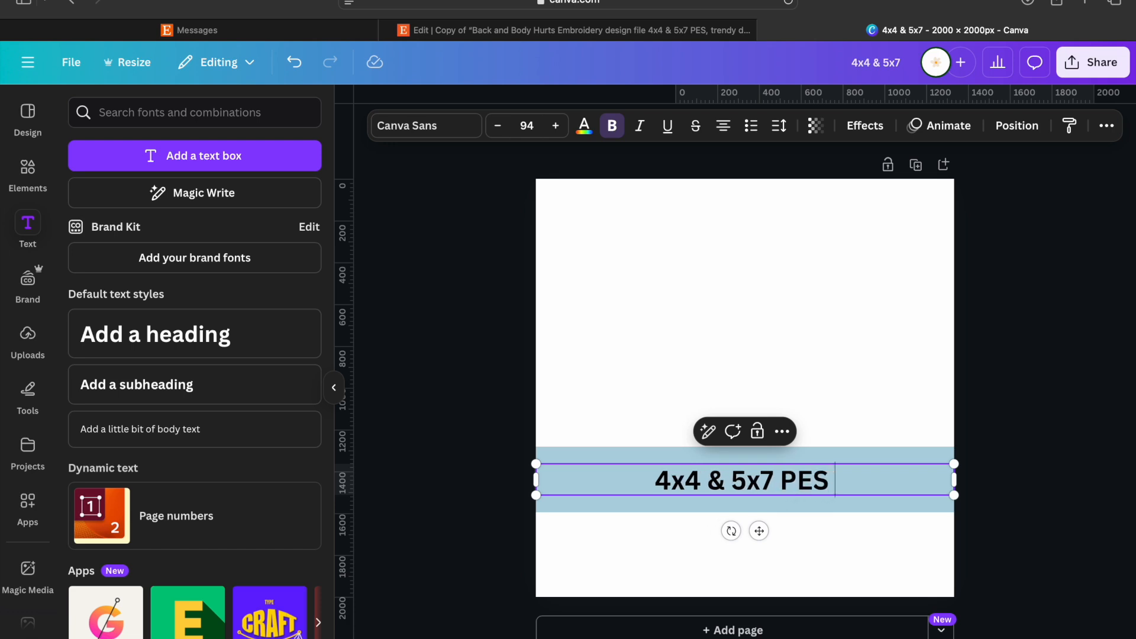
pyautogui.press('capslock')
pyautogui.write('DST J')
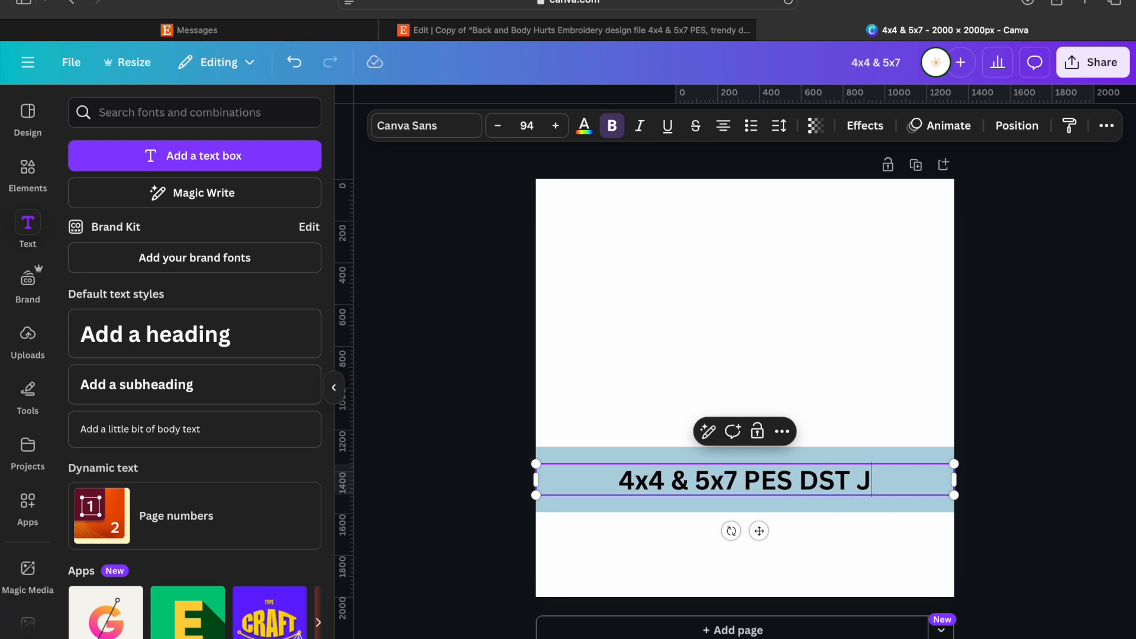
pyautogui.write('EF VP3')
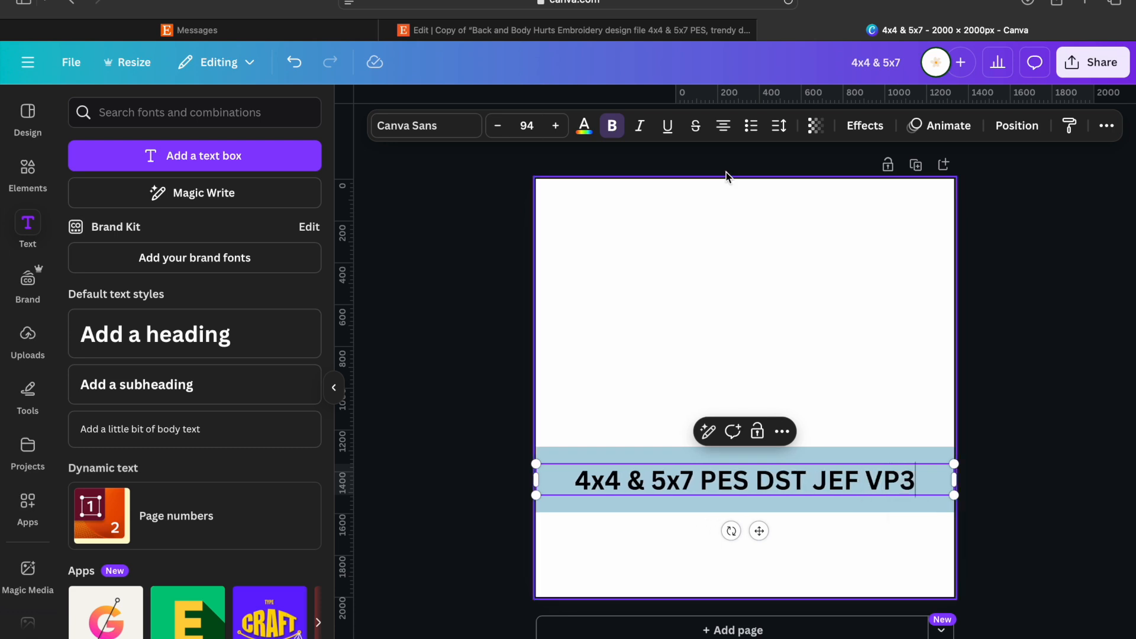
# Move the banner together with its text slightly lower on the page.
pyautogui.click(686, 34)
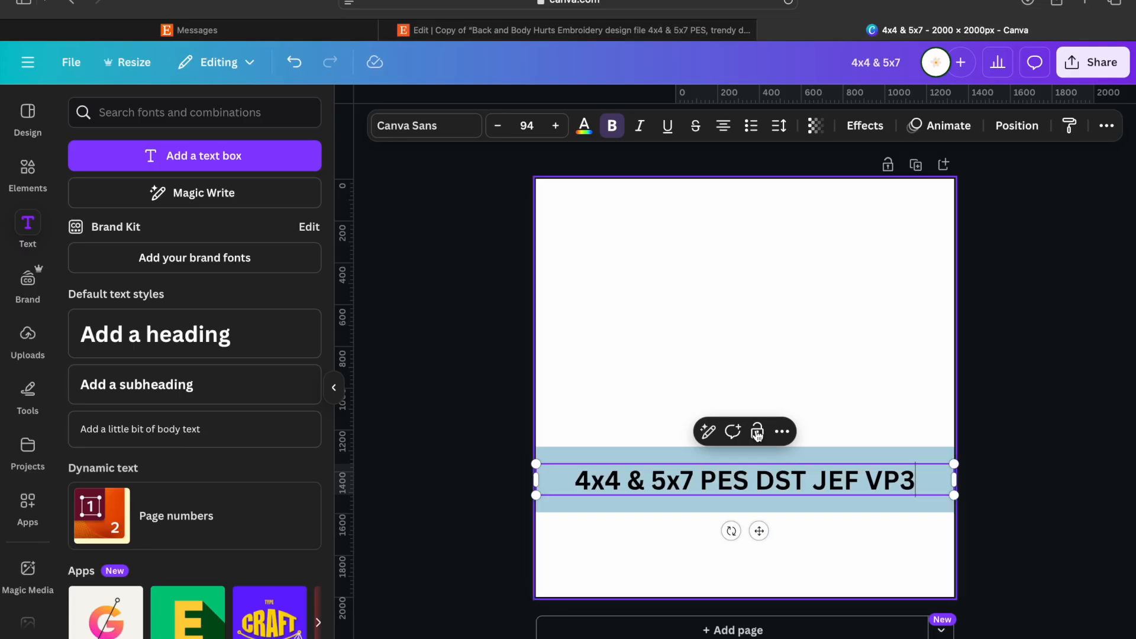
pyautogui.click(812, 28)
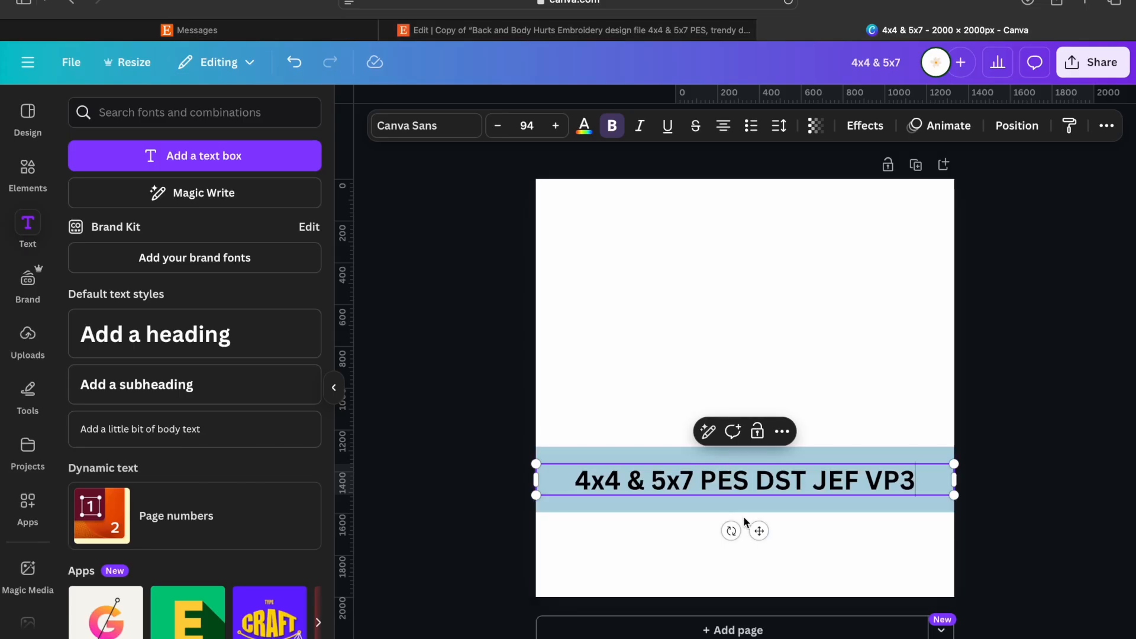
pyautogui.moveTo(763, 532); pyautogui.dragTo(764, 531)
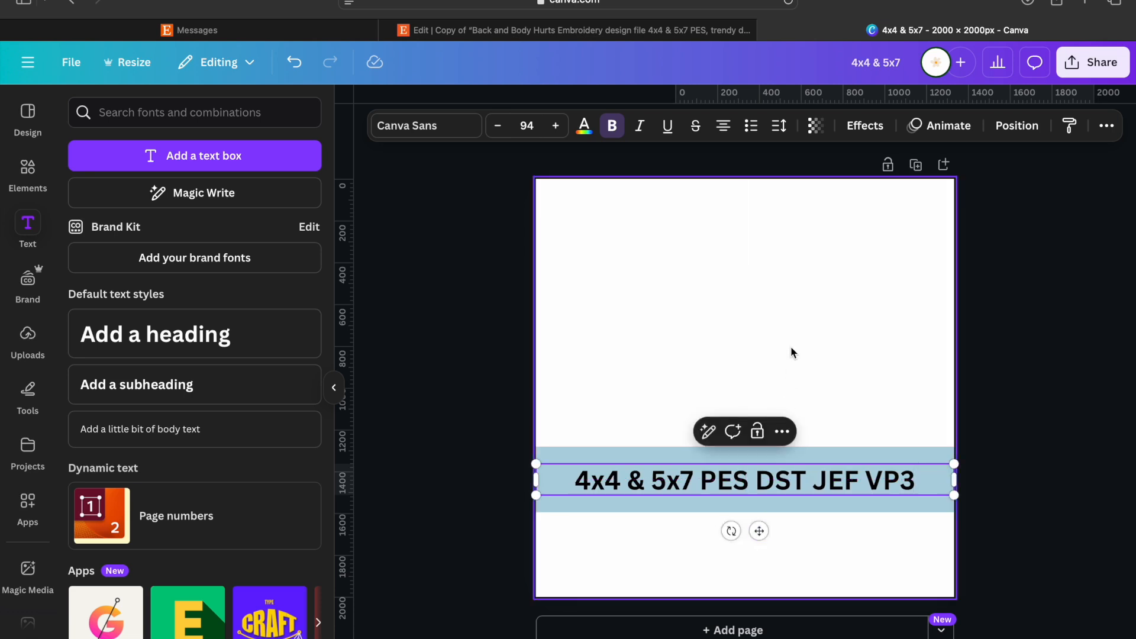
pyautogui.click(793, 353)
pyautogui.moveTo(799, 491); pyautogui.dragTo(801, 519)
pyautogui.click(626, 320)
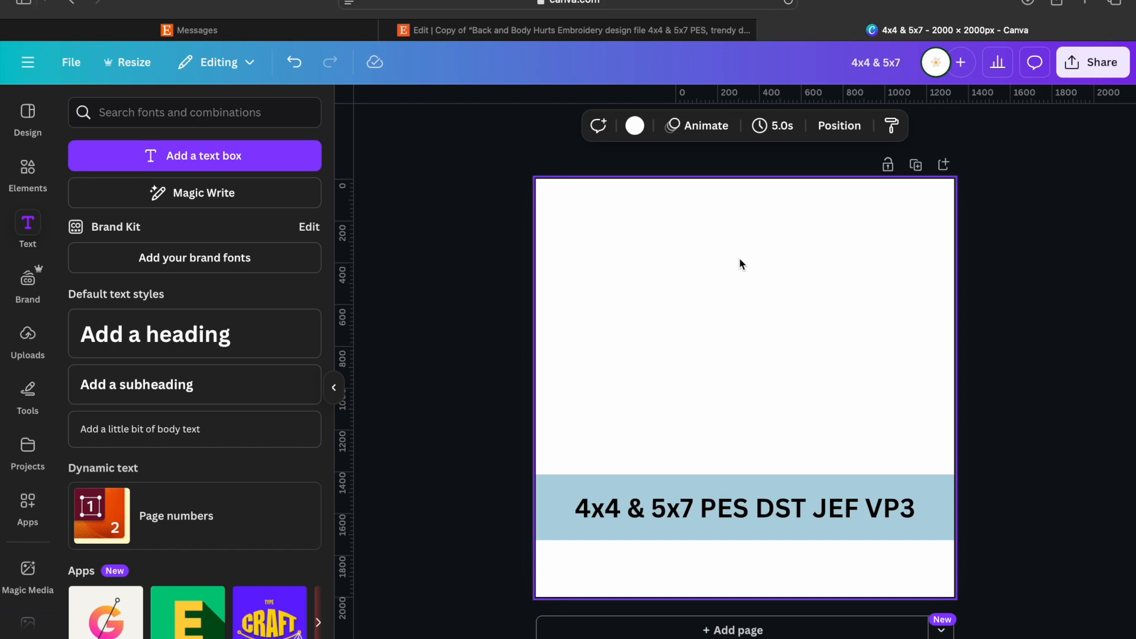
# Switch to Hatch, open the print preview of the 5x7 design and enlarge it with the whole design in view.
pyautogui.click(641, 32)
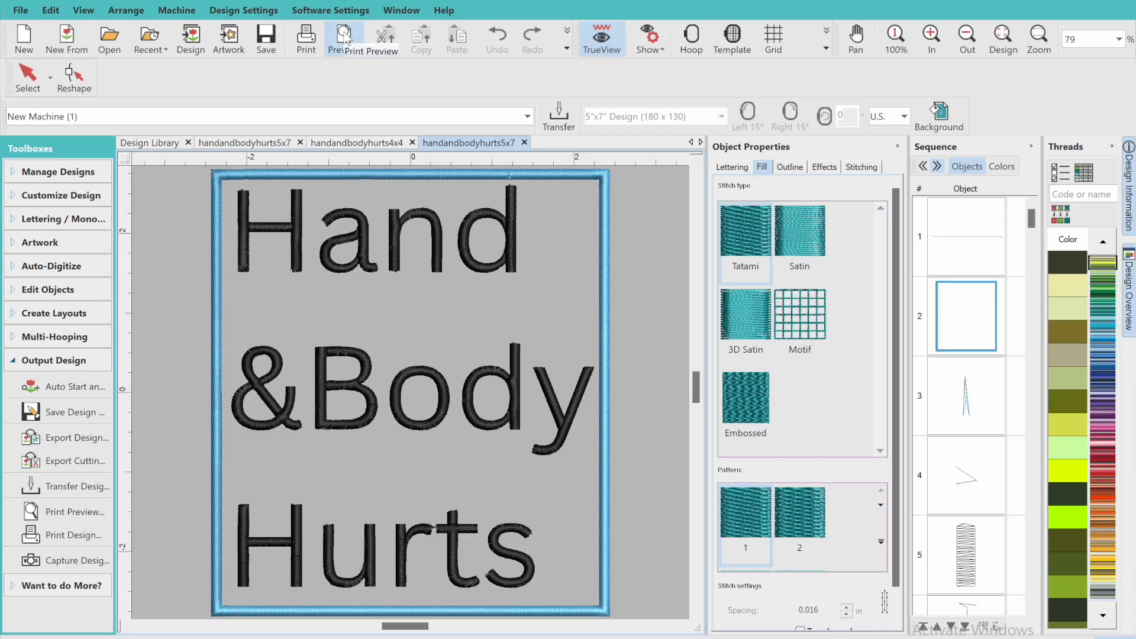
pyautogui.click(345, 39)
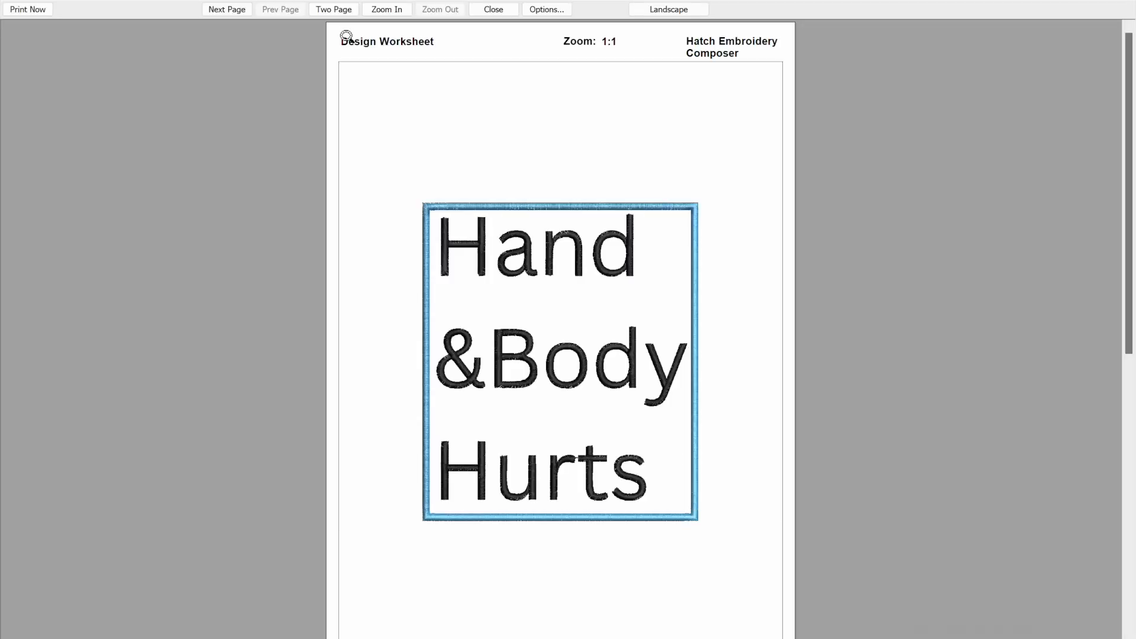
pyautogui.click(561, 399)
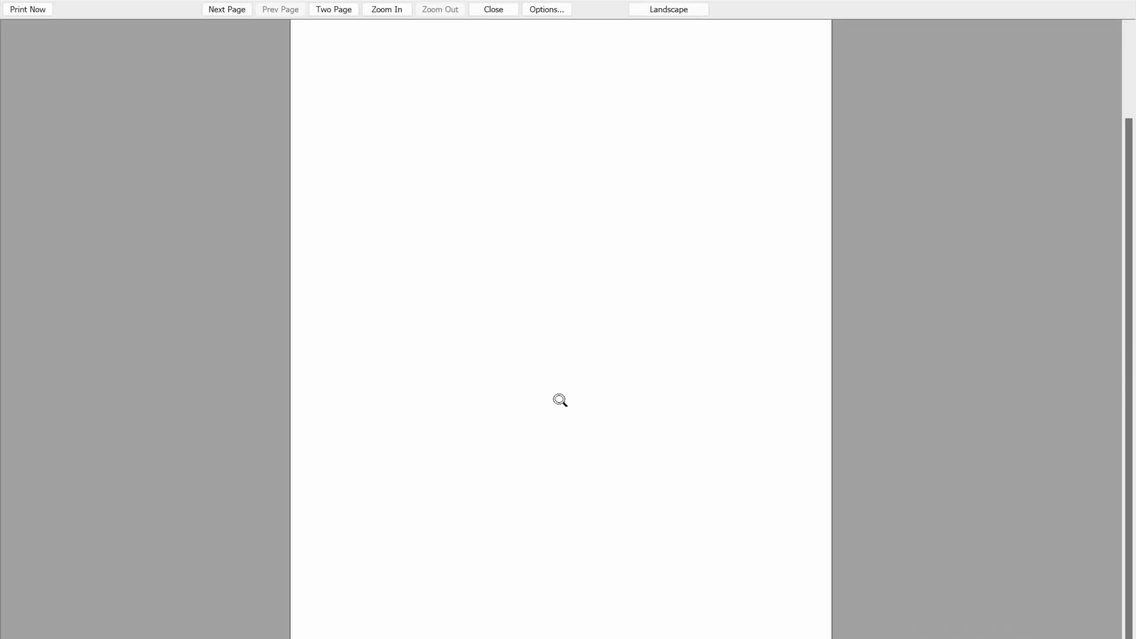
pyautogui.click(561, 398)
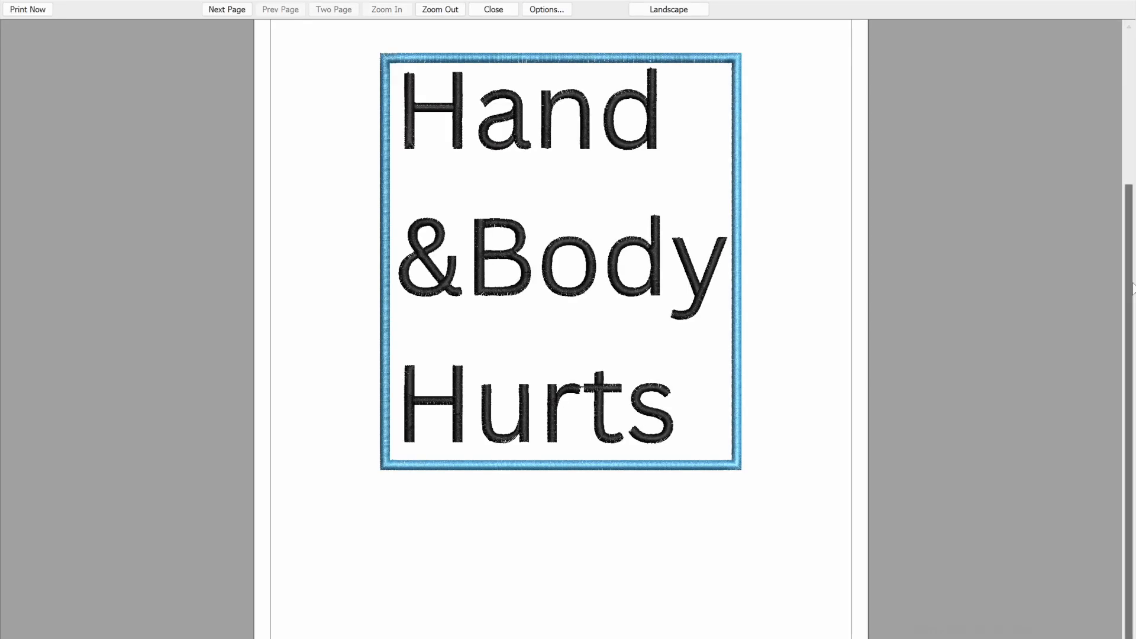
pyautogui.scroll(2, 1128, 242)
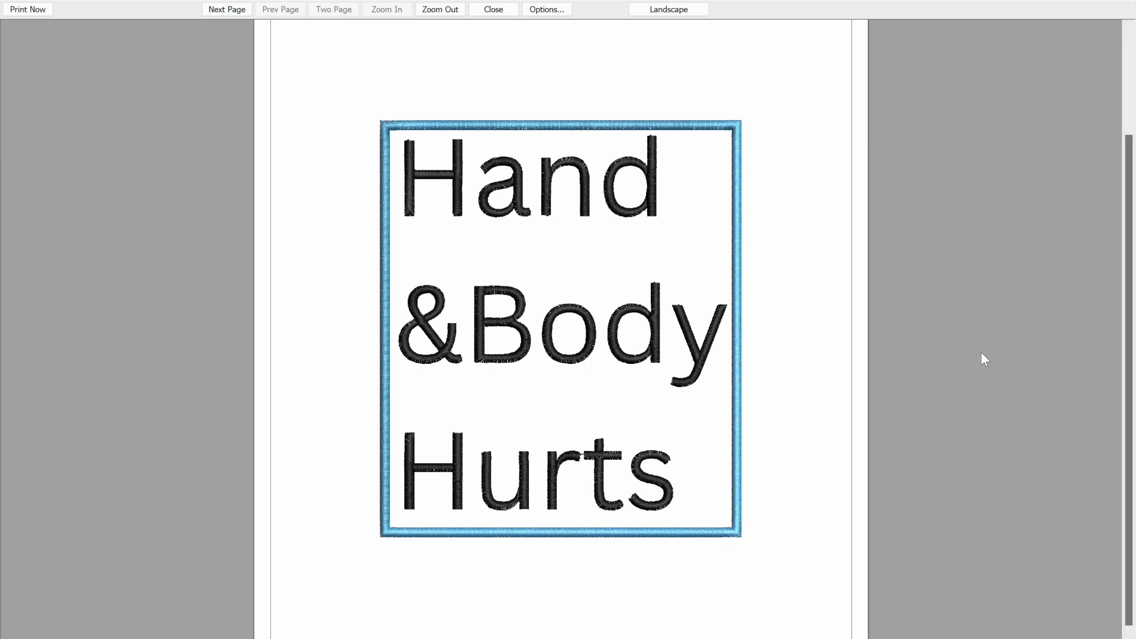
# Bring a screenshot of the preview into the Canva page and crop it closely around the blue frame.
pyautogui.hotkey('ctrl', 'Up')
pyautogui.moveTo(811, 8)
pyautogui.click(643, 5)
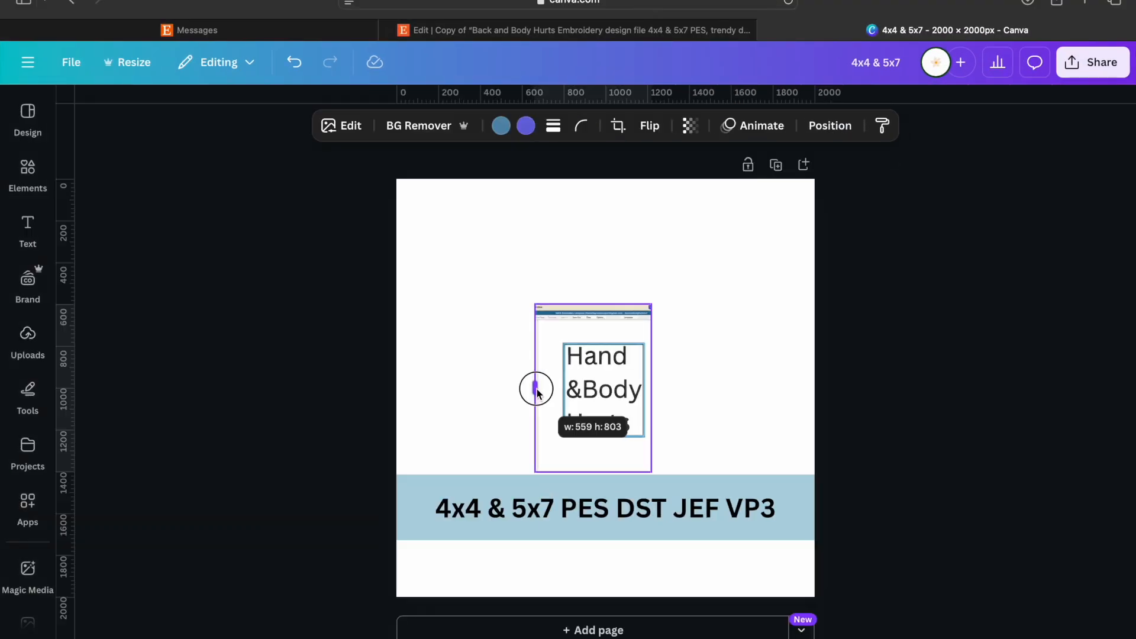
pyautogui.moveTo(535, 389); pyautogui.dragTo(557, 389)
pyautogui.moveTo(609, 305); pyautogui.dragTo(613, 338)
pyautogui.moveTo(613, 474); pyautogui.dragTo(613, 447)
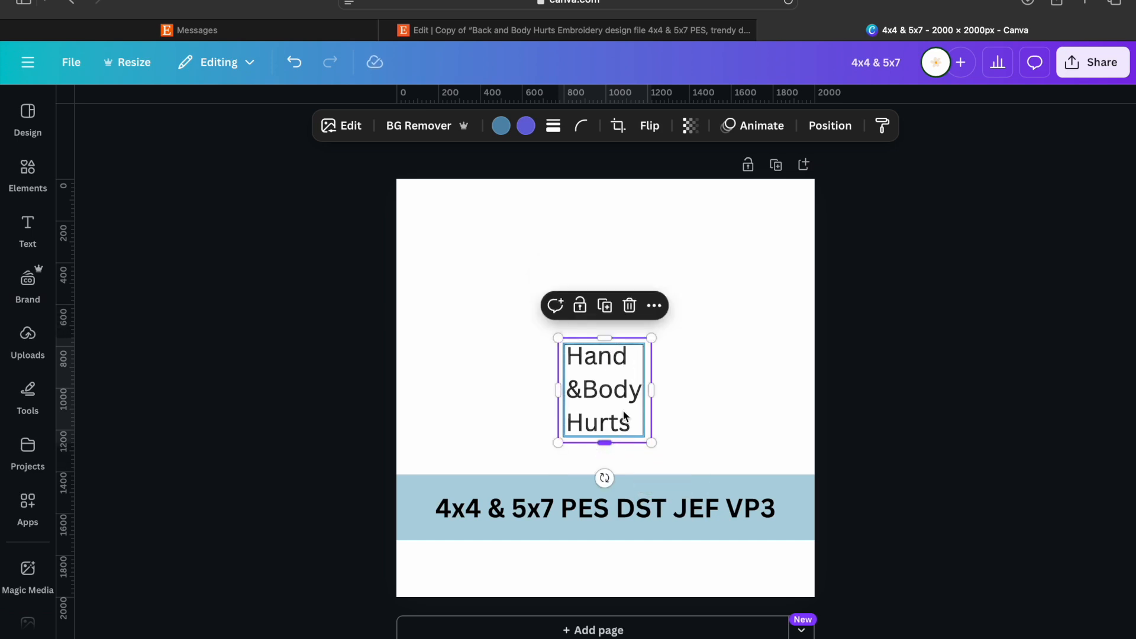
# Enlarge the "Hand &Body Hurts" image, center it above the banner, and shift the banner slightly lower.
pyautogui.moveTo(652, 338); pyautogui.dragTo(859, 222)
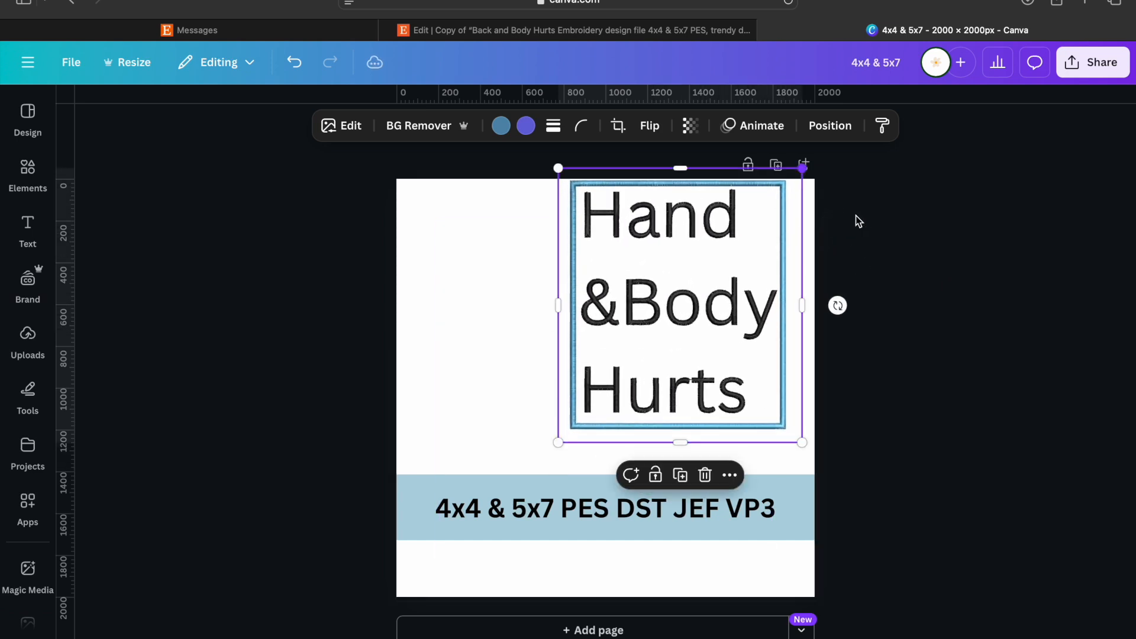
pyautogui.moveTo(766, 292); pyautogui.dragTo(690, 315)
pyautogui.click(788, 324)
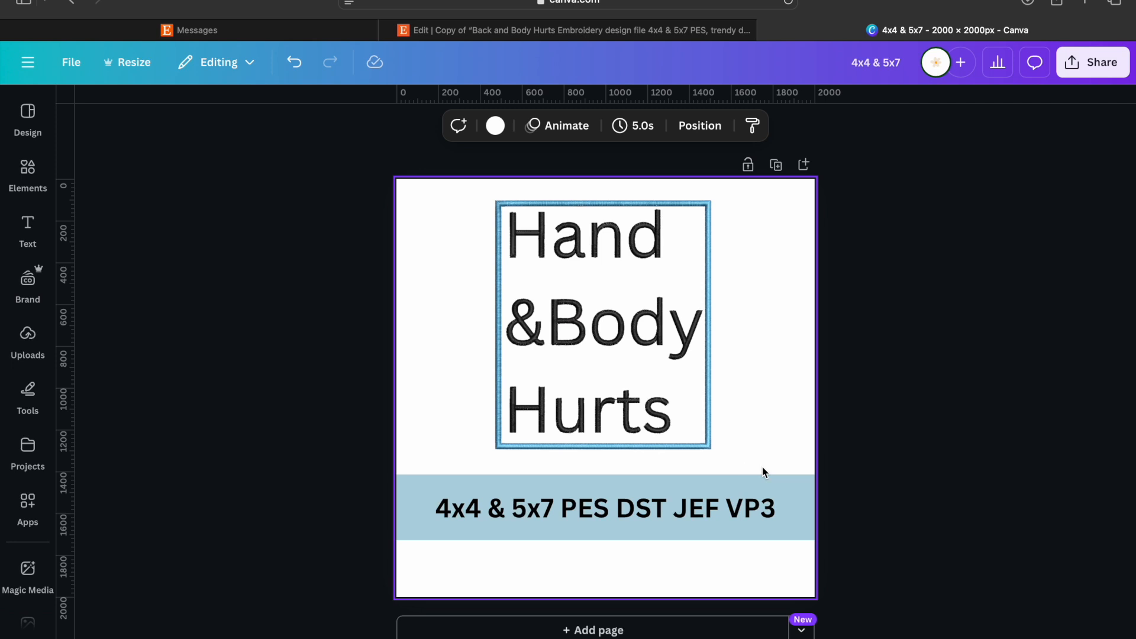
pyautogui.moveTo(748, 509); pyautogui.dragTo(747, 527)
pyautogui.click(797, 464)
# After checking the watermark on the Etsy listing photo, add a subheading in Canva reading "EASYDIGITIZE EASYDIGITIZE".
pyautogui.click(458, 31)
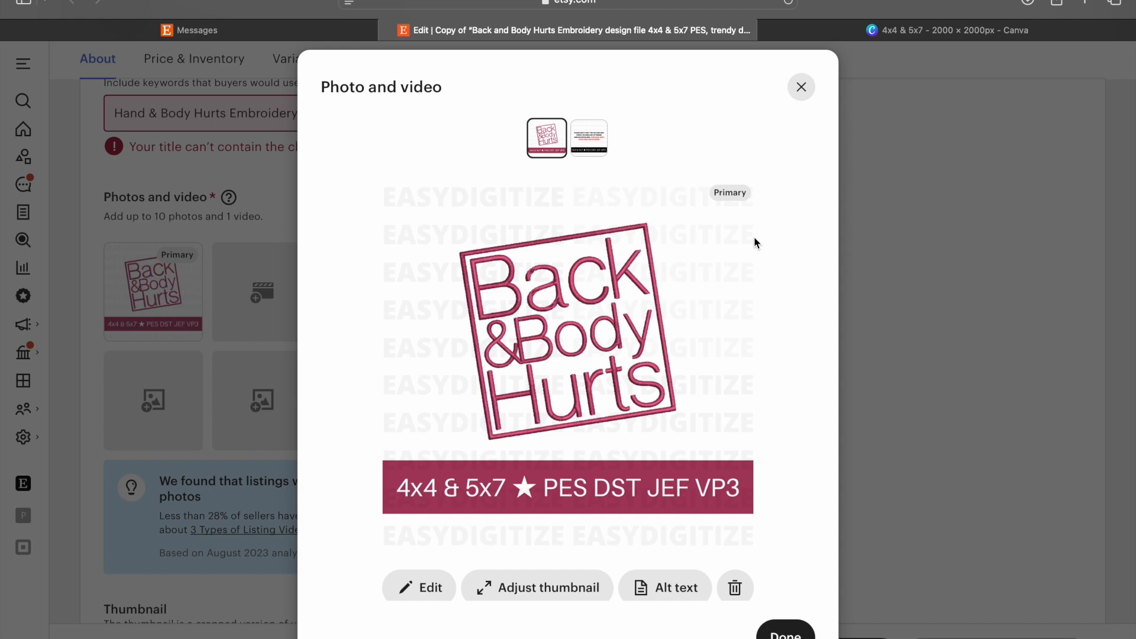
pyautogui.click(864, 28)
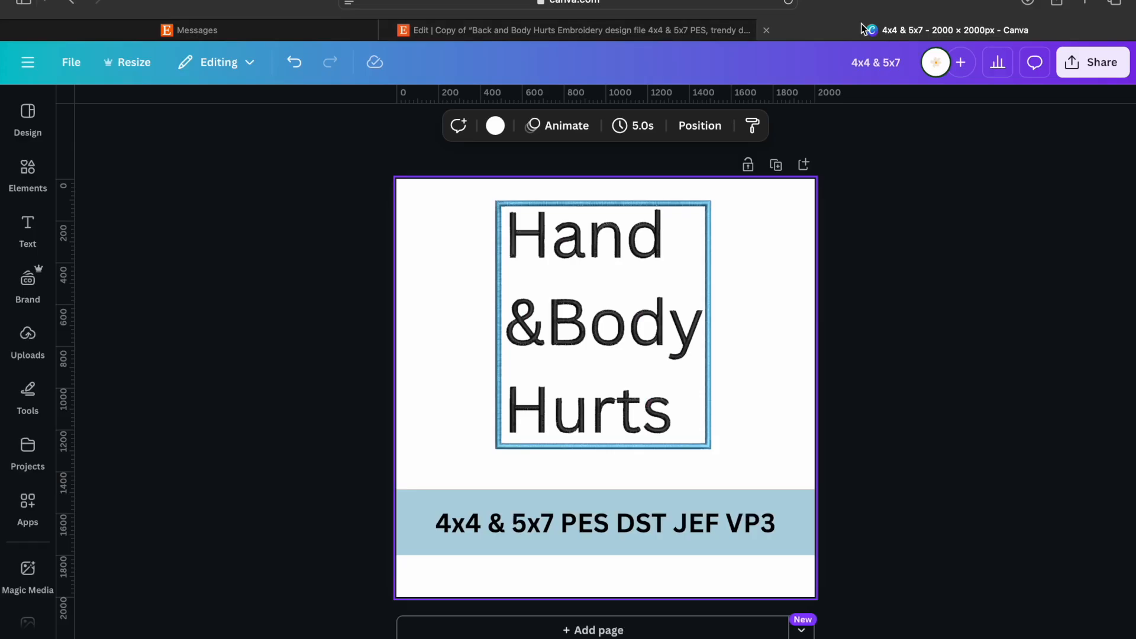
pyautogui.click(27, 230)
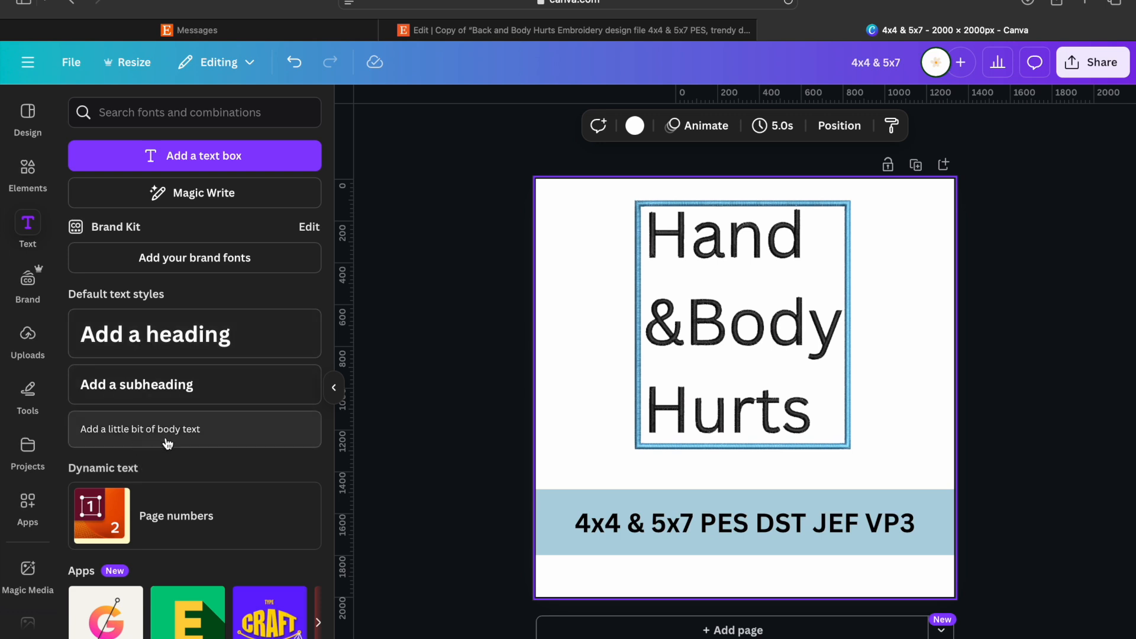
pyautogui.click(114, 388)
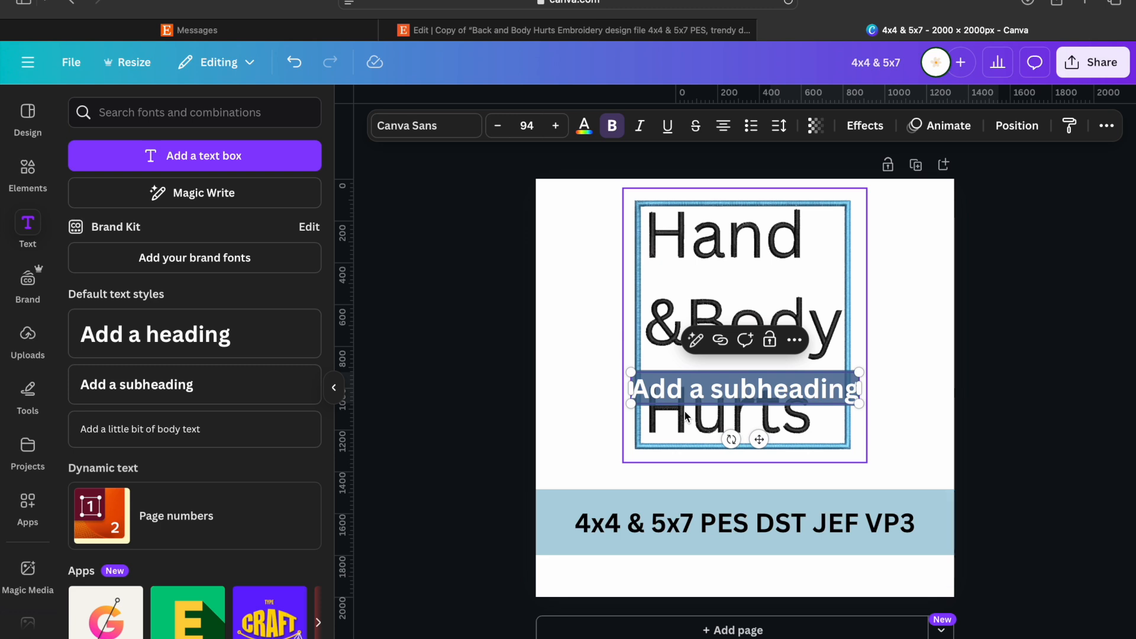
pyautogui.write('EASYDIGITIZE')
pyautogui.hotkey('ctrl', 'a')
pyautogui.hotkey('ctrl', 'c')
pyautogui.press('Right')
pyautogui.hotkey('ctrl', 'v')
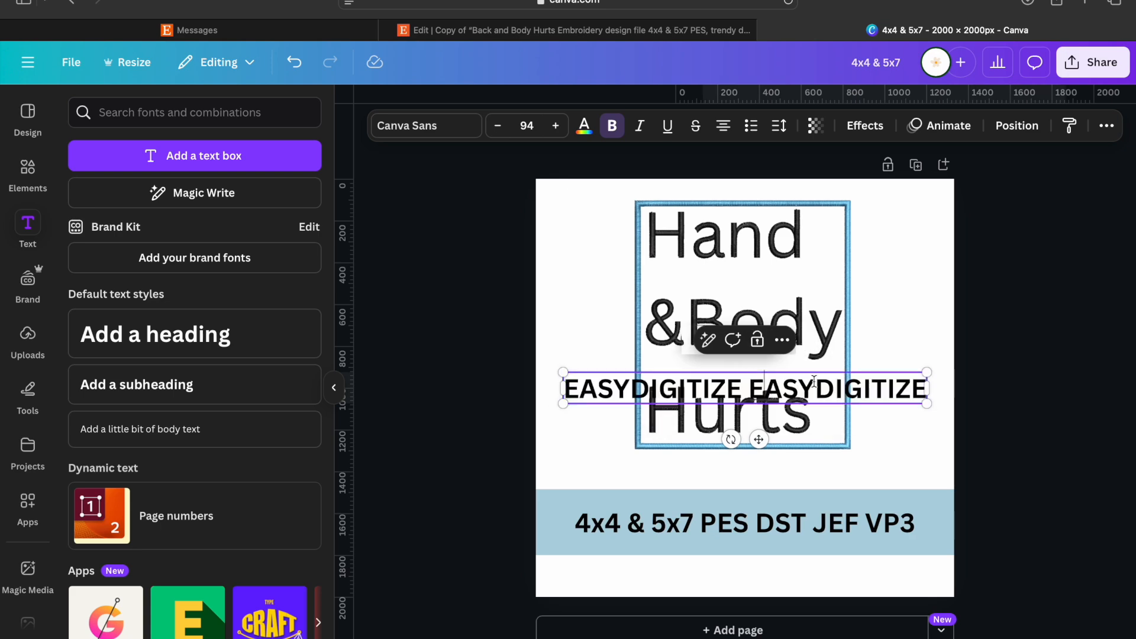
# Repeat the "EASYDIGITIZE EASYDIGITIZE" line down the text box to build a watermark block as tall as the page.
pyautogui.press('Return')
pyautogui.hotkey('ctrl', 'v')
pyautogui.press('Return')
pyautogui.hotkey('ctrl', 'v')
pyautogui.press('Return')
pyautogui.hotkey('ctrl', 'v')
pyautogui.press('Return')
pyautogui.hotkey('ctrl', 'v')
pyautogui.press('Return')
pyautogui.hotkey('ctrl', 'v')
pyautogui.moveTo(887, 421); pyautogui.dragTo(888, 236)
pyautogui.click(912, 386)
pyautogui.press('Right')
pyautogui.press('Return')
pyautogui.press('super+v')
pyautogui.press('Return')
pyautogui.press('super+v')
pyautogui.press('Return')
pyautogui.press('super+v')
pyautogui.press('Return')
pyautogui.press('super+v')
pyautogui.press('Return')
pyautogui.press('super+v')
# Scale the watermark text block up to font size 113 and position it to cover the entire page.
pyautogui.moveTo(927, 189); pyautogui.dragTo(1041, 152)
pyautogui.click(806, 586)
pyautogui.moveTo(807, 586); pyautogui.dragTo(759, 593)
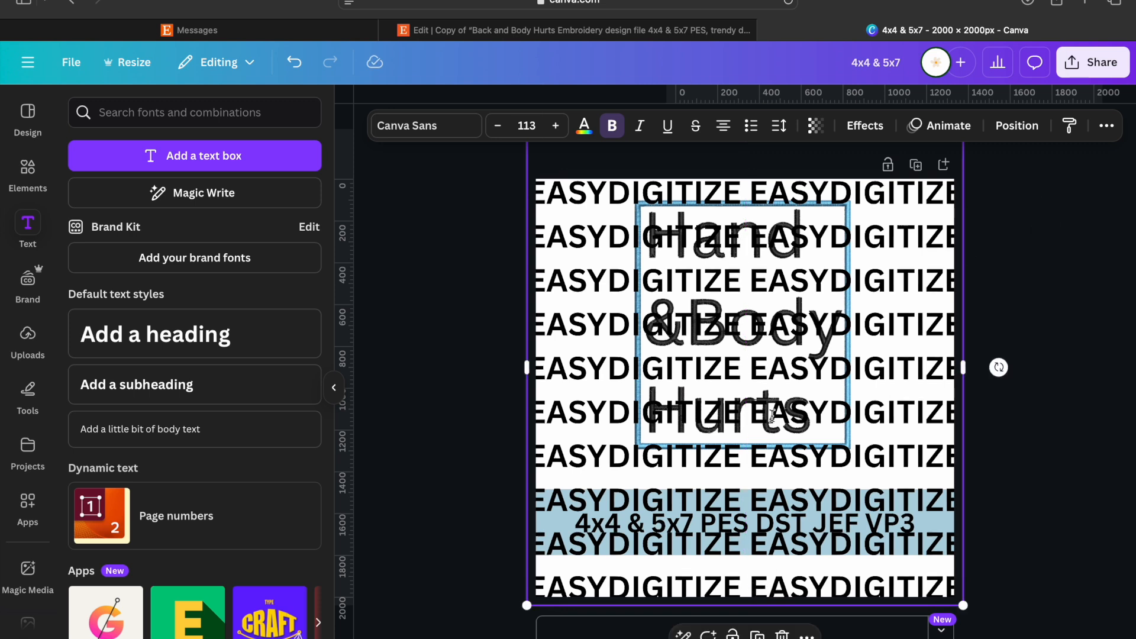
# Lower the transparency of the EASYDIGITIZE watermark text block to 6 and deselect it.
pyautogui.click(816, 127)
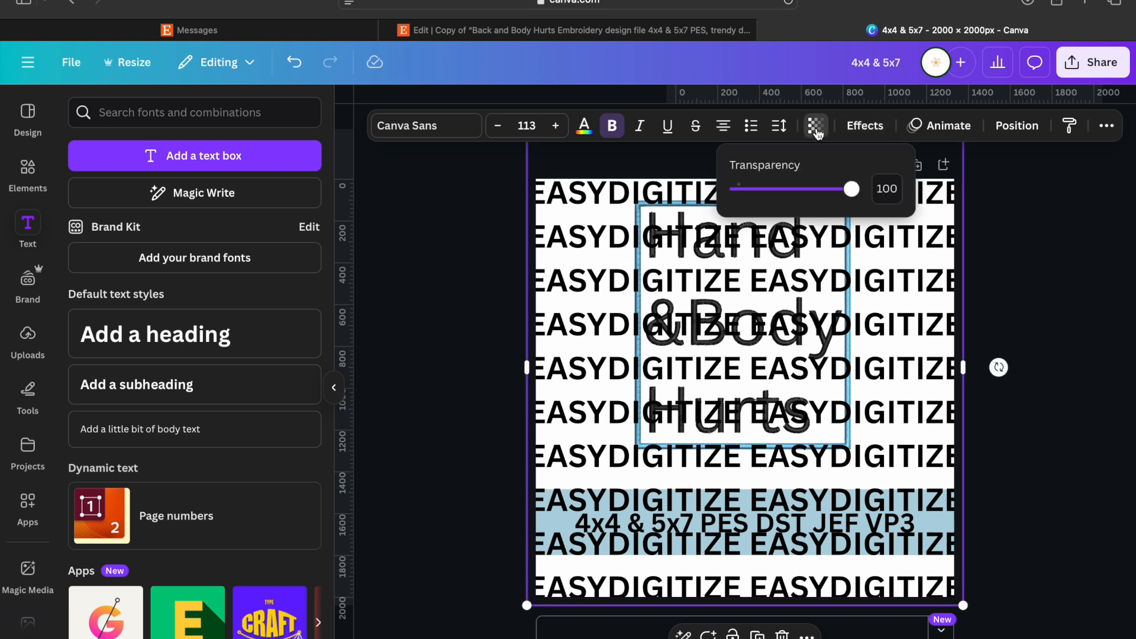
pyautogui.moveTo(851, 192); pyautogui.dragTo(744, 198)
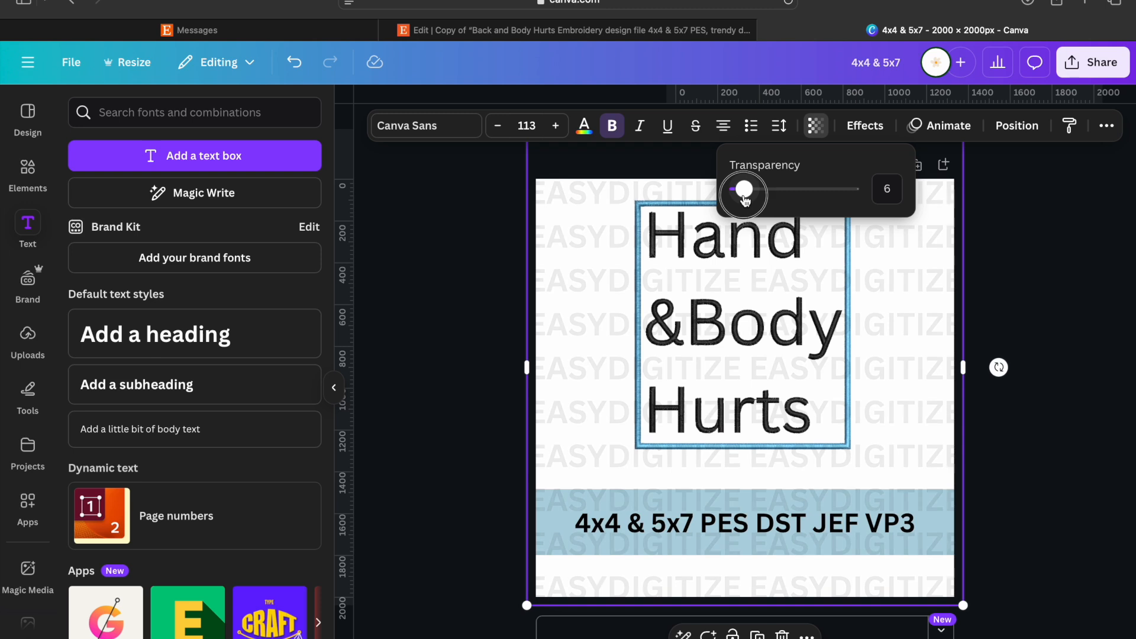
pyautogui.click(1004, 517)
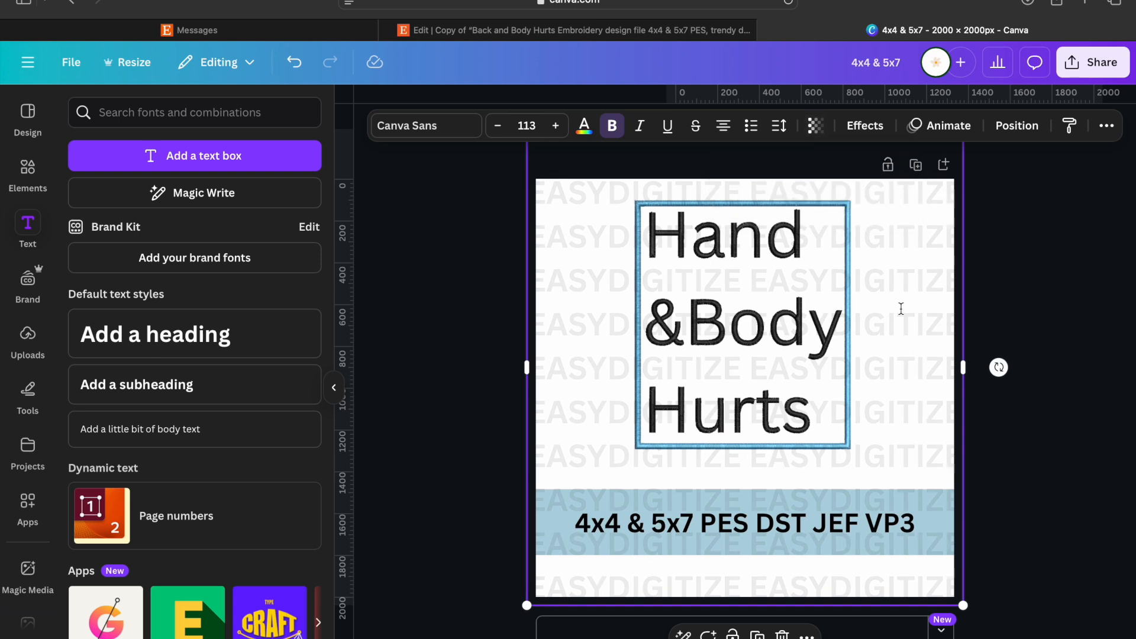
pyautogui.click(1006, 325)
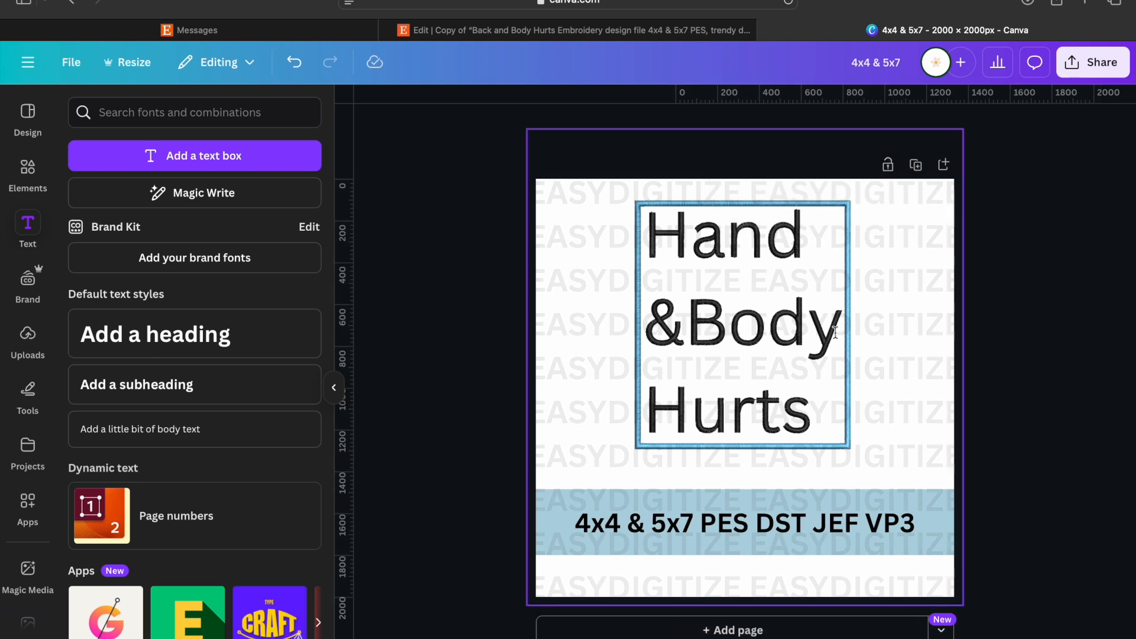
# Download the finished "4x4 & 5x7" listing photo as a PNG.
pyautogui.click(1100, 62)
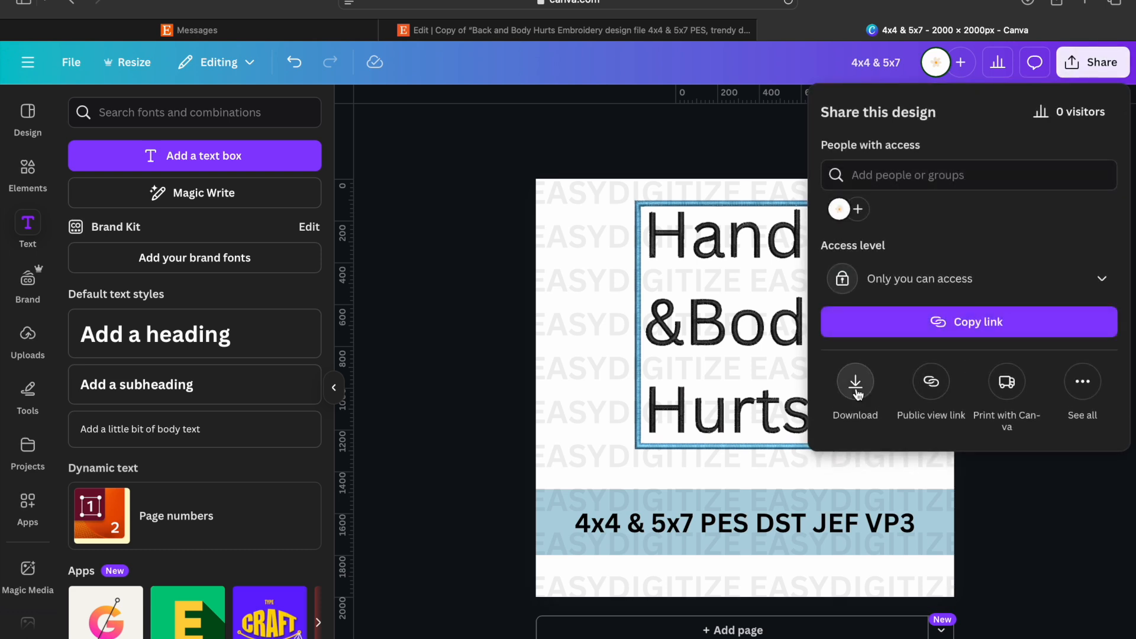
pyautogui.click(857, 394)
pyautogui.click(865, 405)
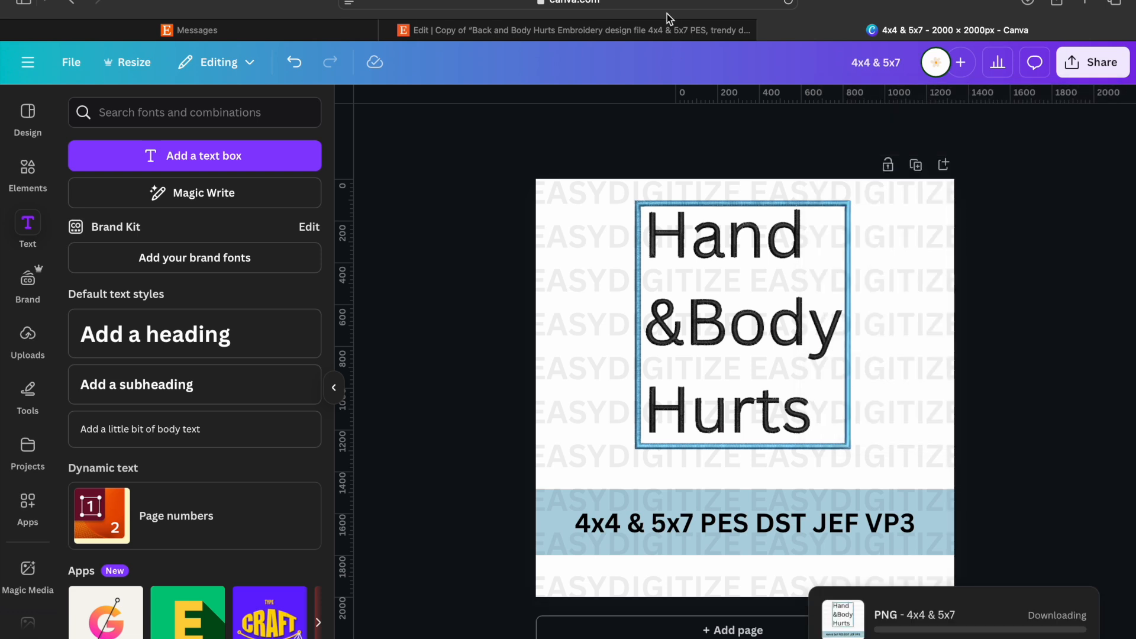
# Switch to the Etsy listing, upload the downloaded Hand & Body Hurts photo, and move it into the primary photo spot.
pyautogui.click(642, 33)
pyautogui.click(740, 588)
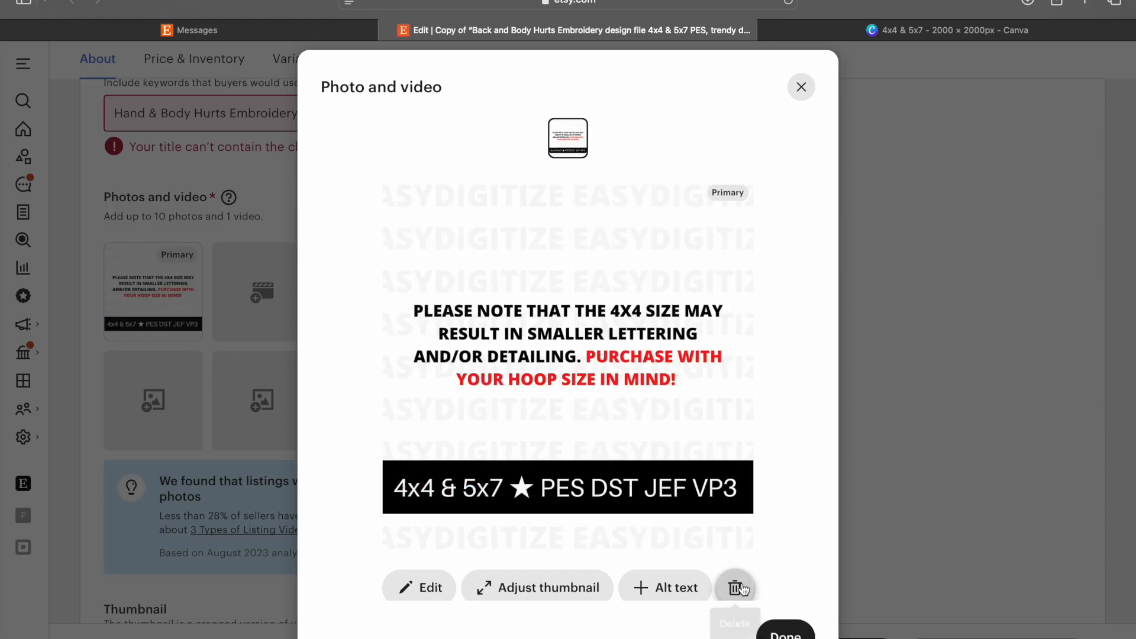
pyautogui.click(802, 88)
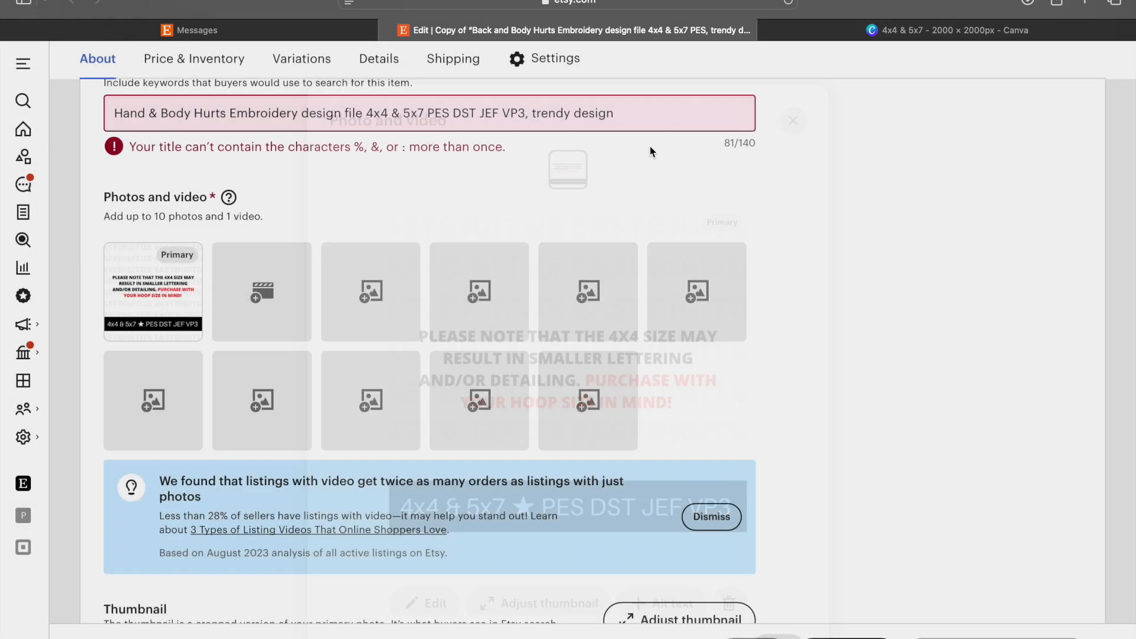
pyautogui.click(258, 303)
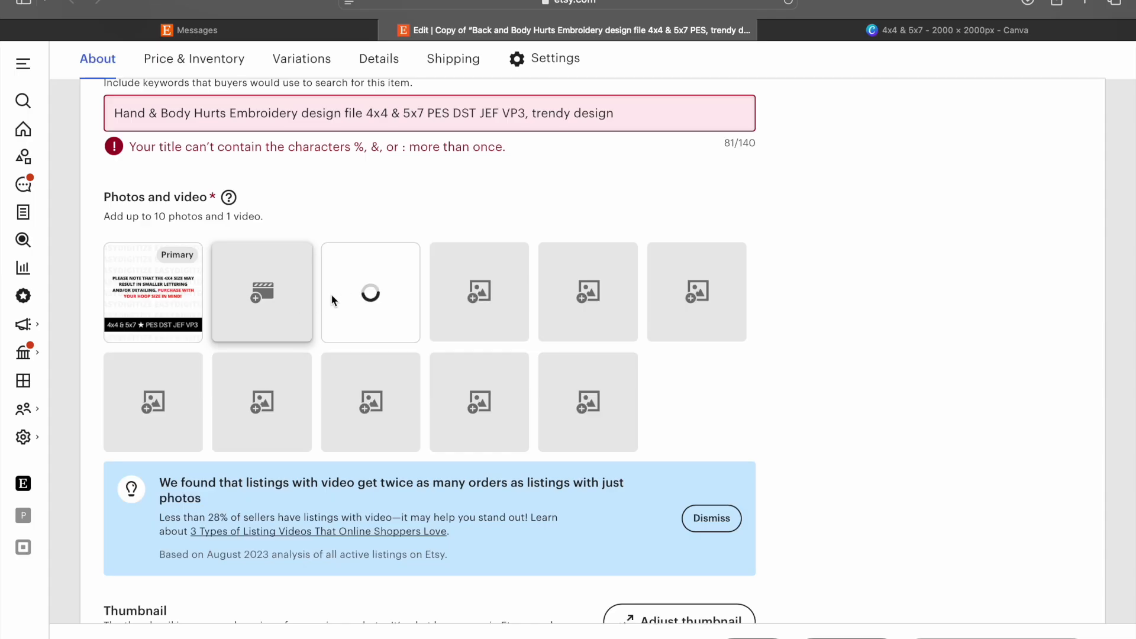
pyautogui.moveTo(352, 301)
pyautogui.moveTo(352, 301); pyautogui.dragTo(135, 294)
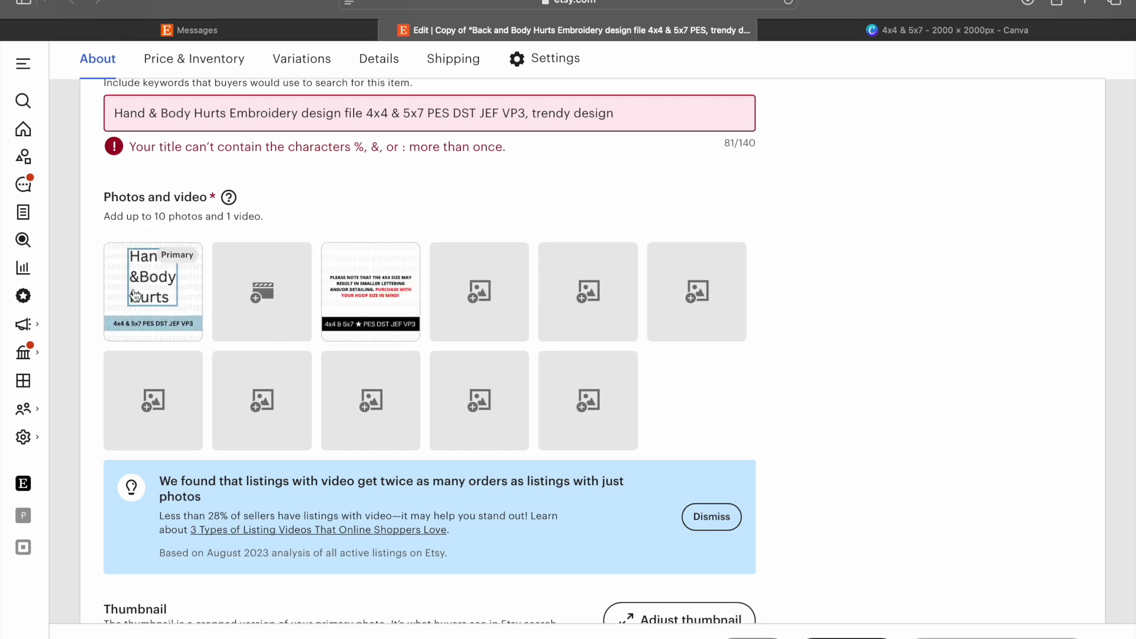
# Adjust the listing thumbnail at the minimum zoom so the whole Hand & Body Hurts image shows, and apply it.
pyautogui.scroll(-3, 444, 415)
pyautogui.click(676, 448)
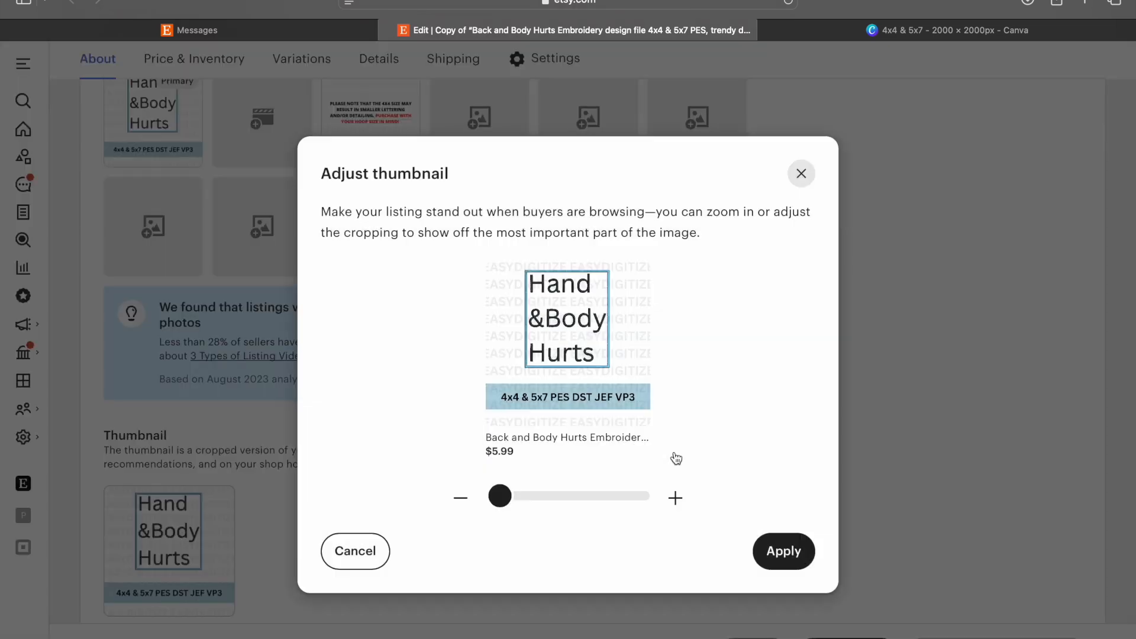
pyautogui.moveTo(500, 494); pyautogui.dragTo(421, 506)
pyautogui.click(783, 551)
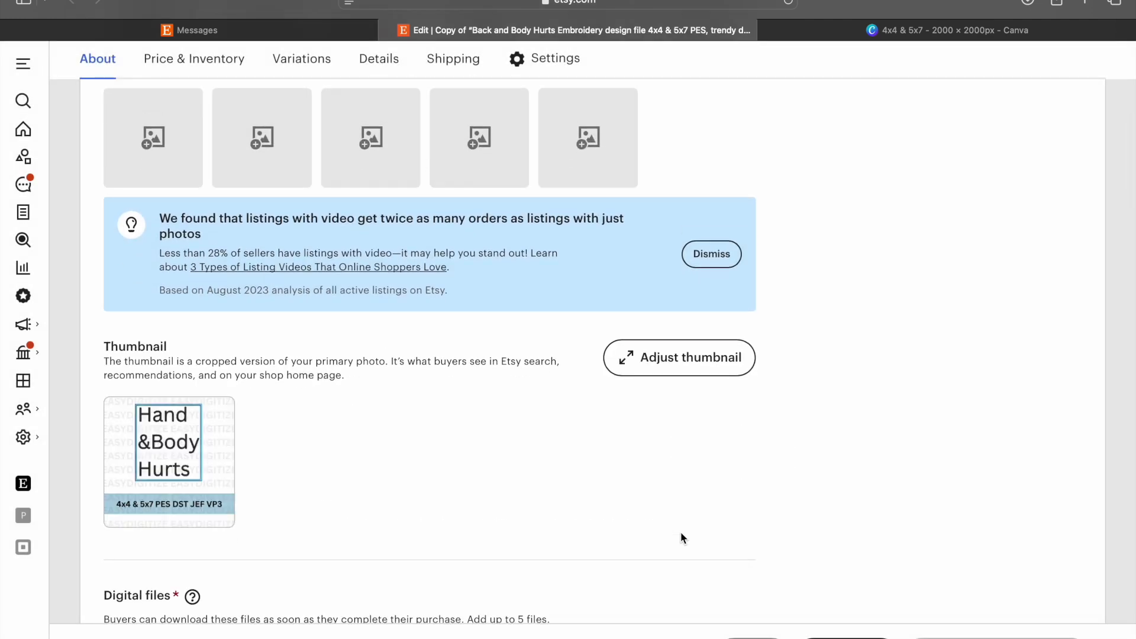
pyautogui.scroll(5, 681, 534)
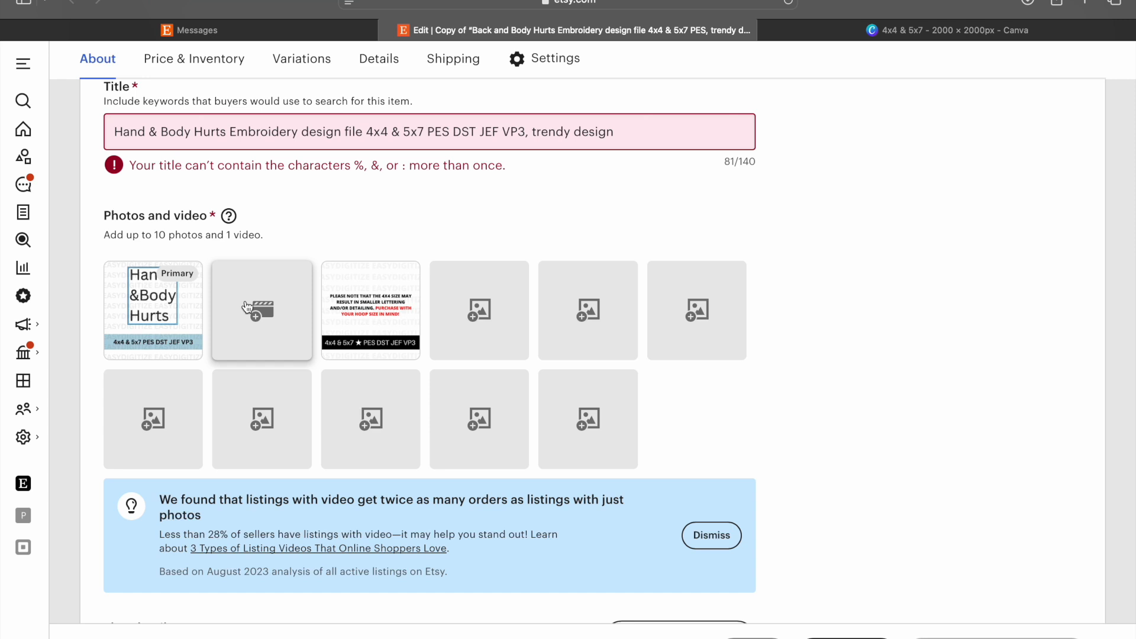
# Upload backnbody.zip as the listing's digital file.
pyautogui.scroll(-10, 730, 248)
pyautogui.click(730, 250)
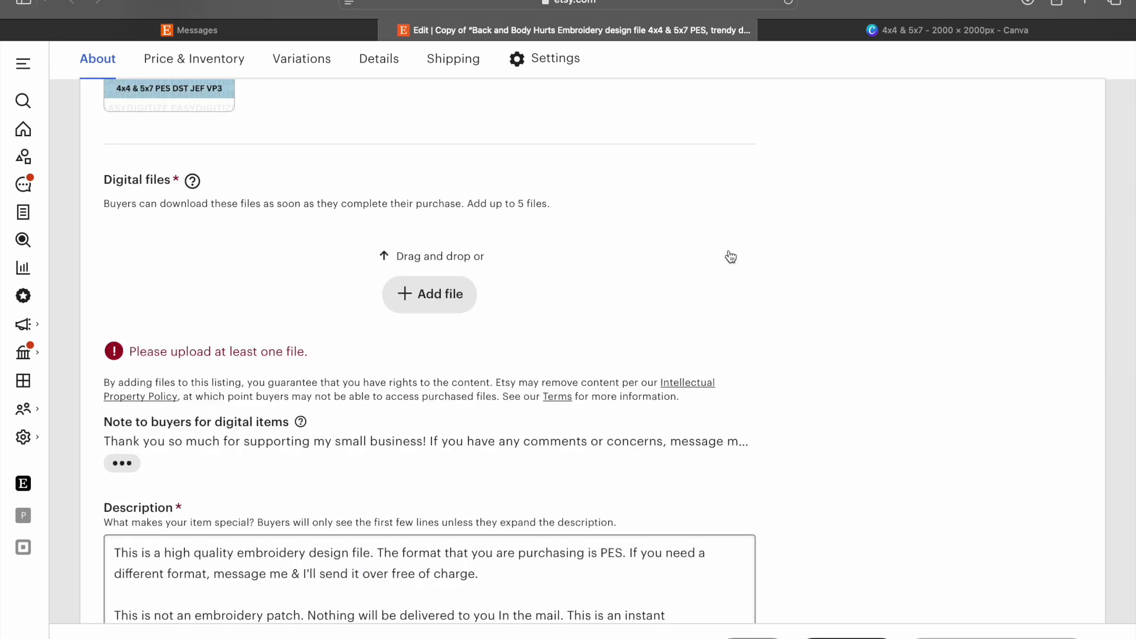
pyautogui.click(425, 296)
pyautogui.doubleClick(586, 287)
pyautogui.scroll(2, 507, 296)
pyautogui.scroll(-2, 505, 321)
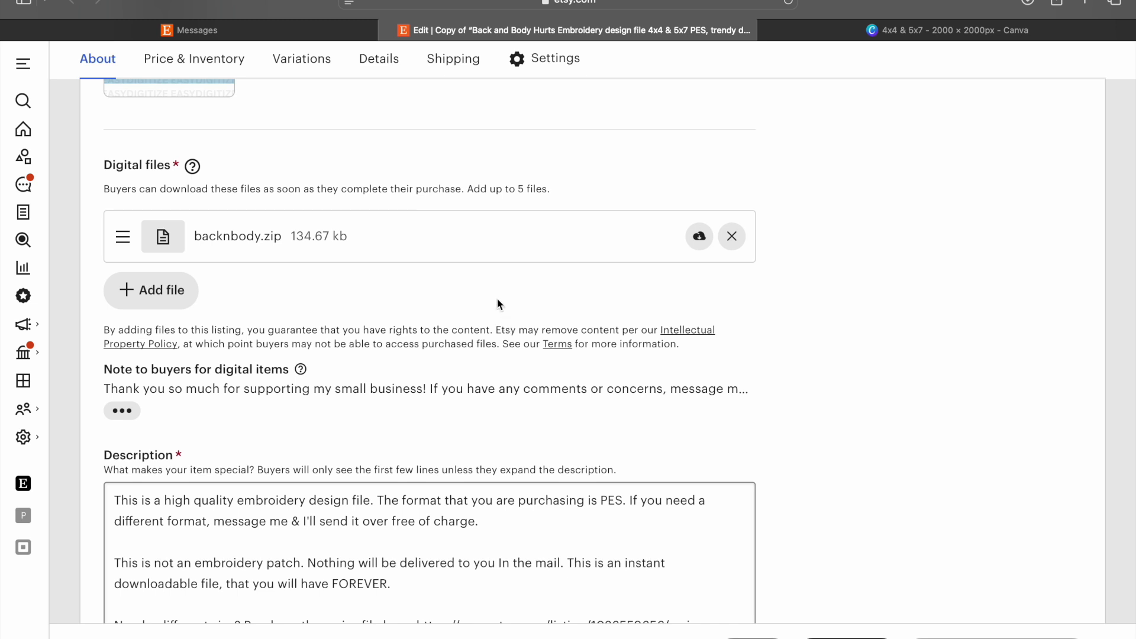
# Review the digital file limit, the description's design-file and "not an embroidery patch" wording, and the uploaded listing photos.
pyautogui.scroll(1, 499, 304)
pyautogui.moveTo(468, 214); pyautogui.dragTo(546, 212)
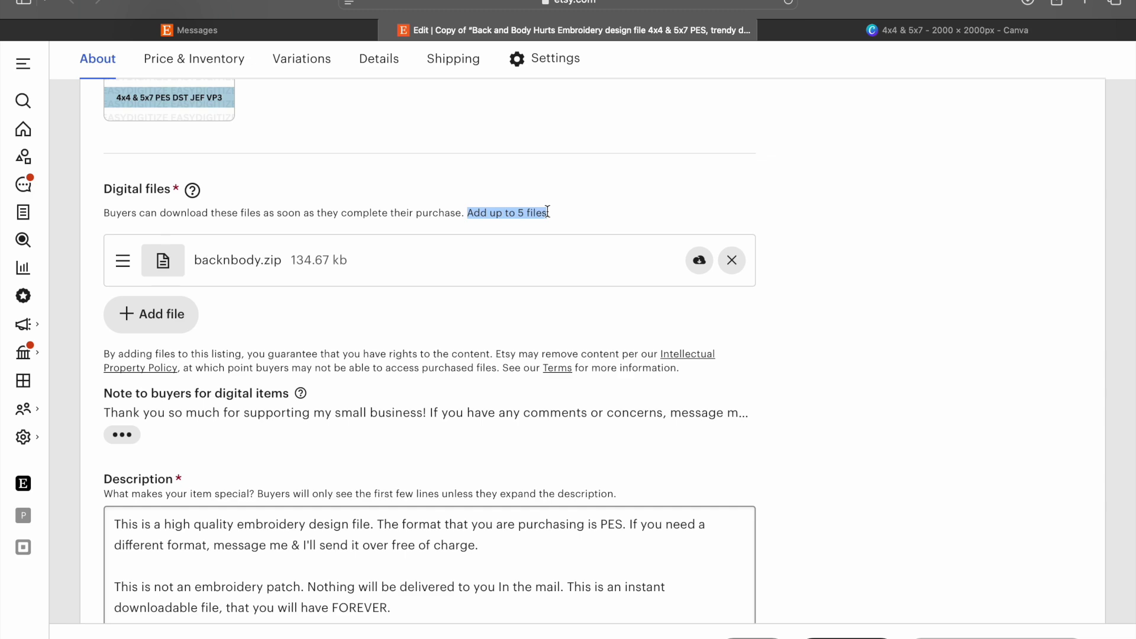
pyautogui.scroll(-6, 686, 355)
pyautogui.scroll(4, 686, 355)
pyautogui.scroll(-2, 687, 353)
pyautogui.scroll(-2, 889, 332)
pyautogui.scroll(3, 584, 251)
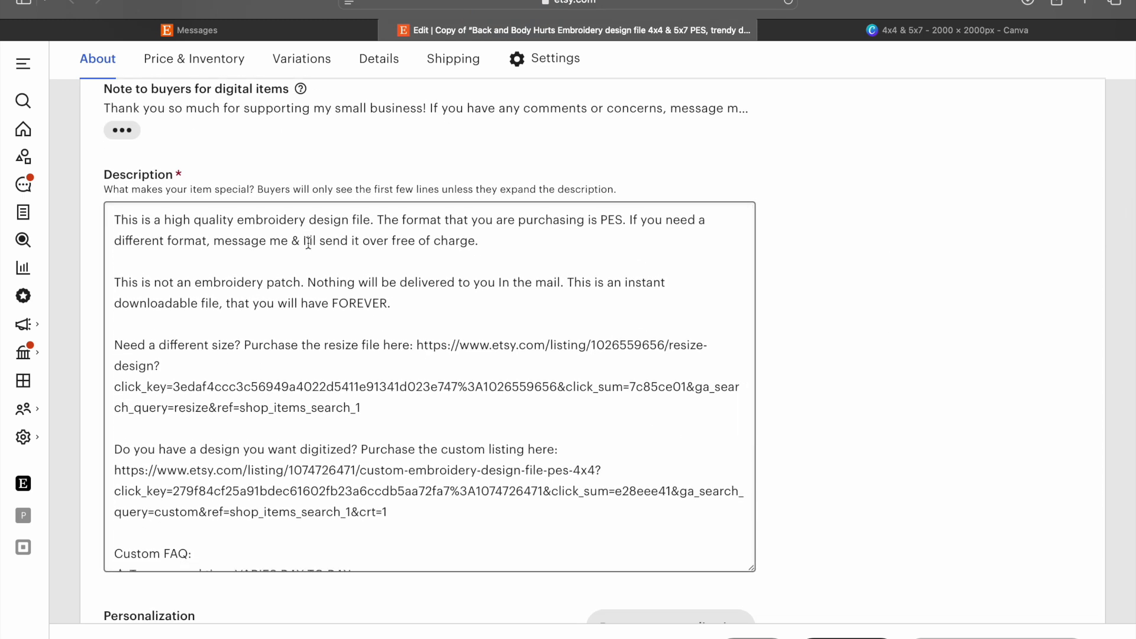
pyautogui.moveTo(240, 221); pyautogui.dragTo(371, 221)
pyautogui.press('capslock')
pyautogui.moveTo(154, 283); pyautogui.dragTo(306, 284)
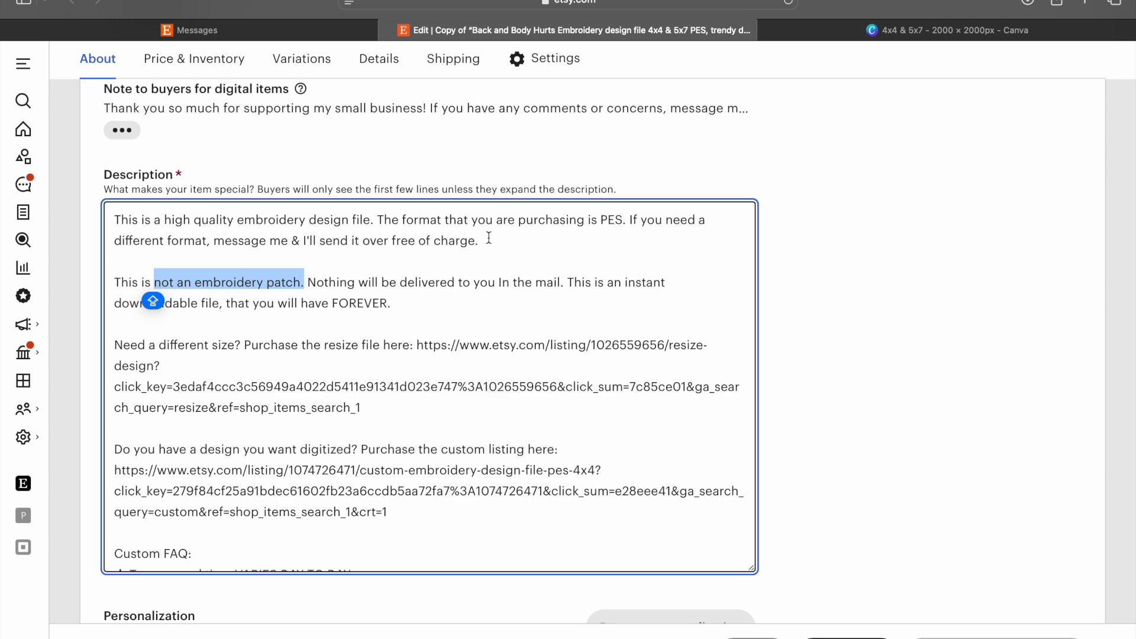
pyautogui.scroll(15, 800, 313)
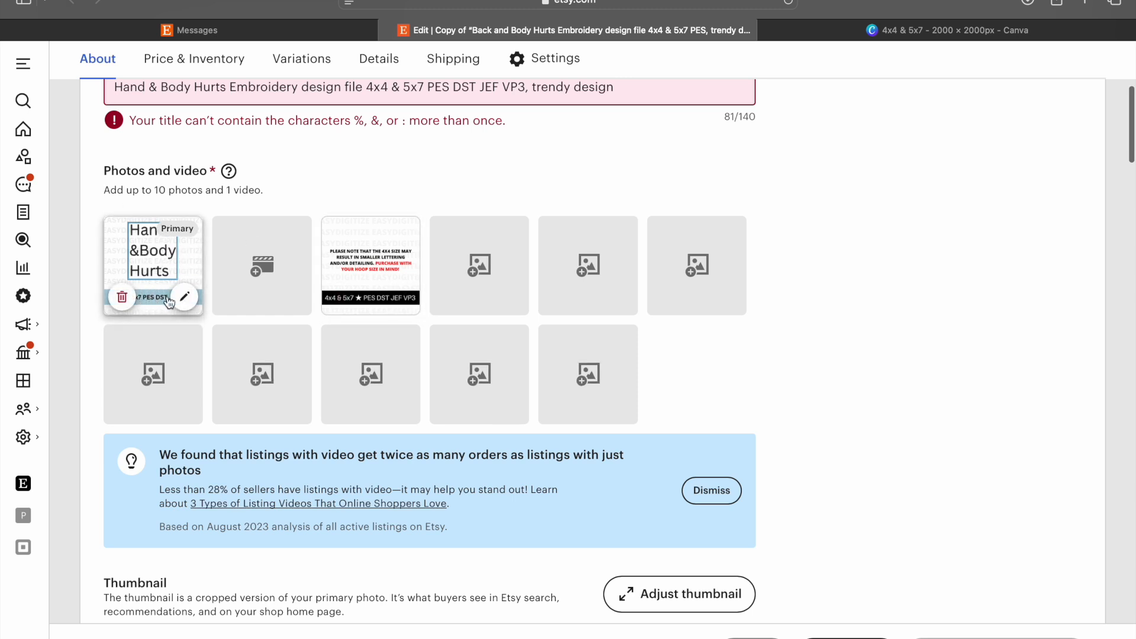
pyautogui.scroll(-10, 737, 375)
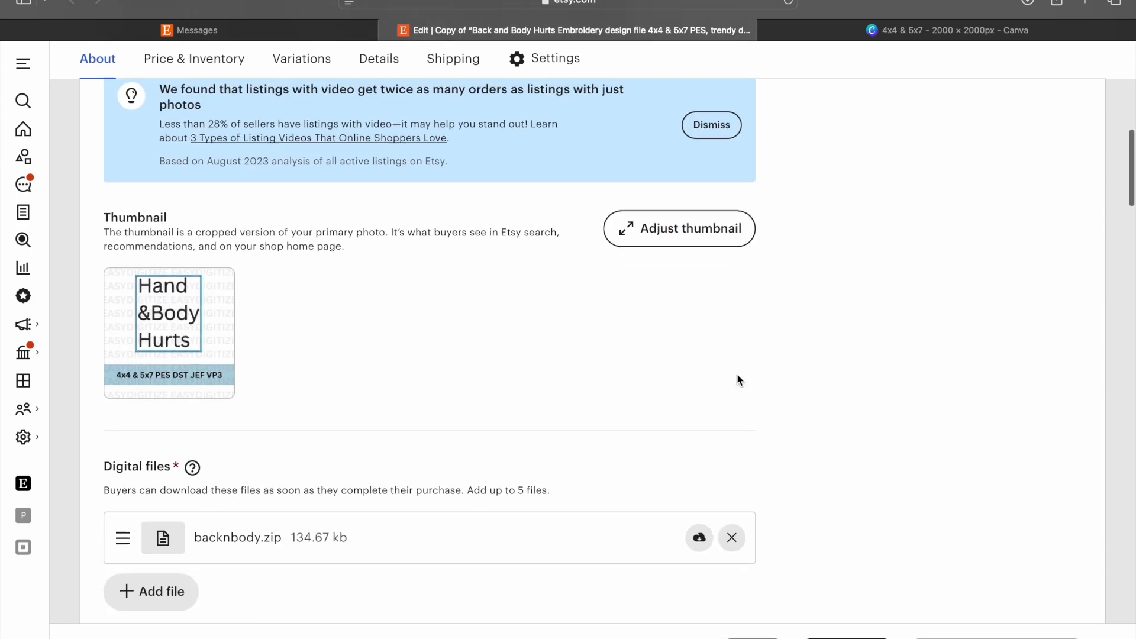
pyautogui.click(596, 444)
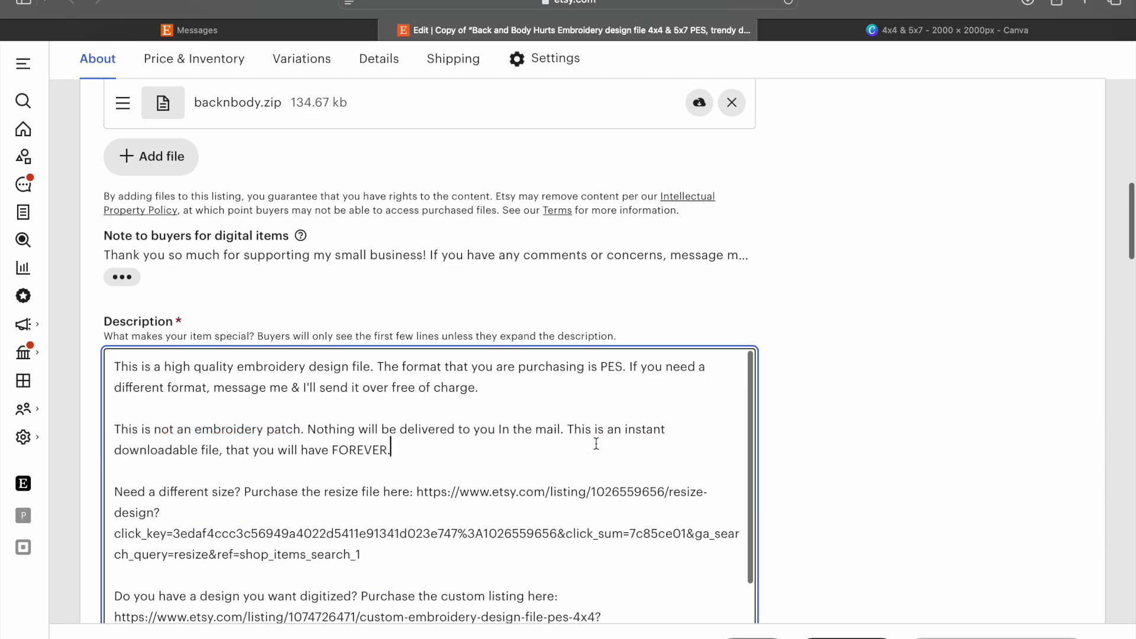
pyautogui.scroll(-1, 903, 421)
pyautogui.scroll(-2, 904, 420)
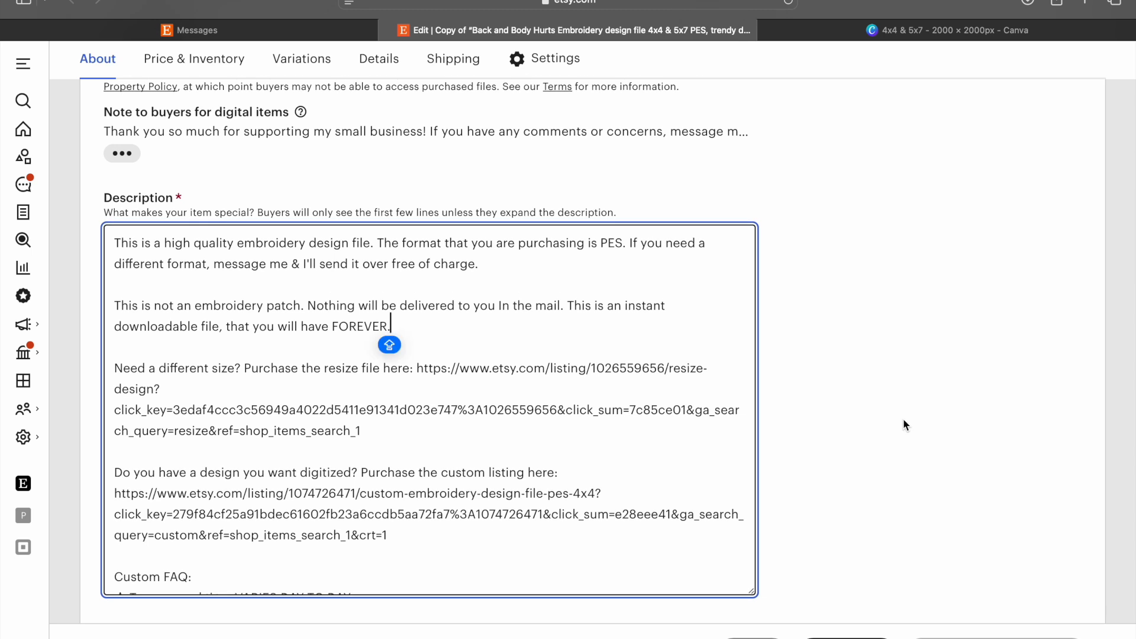
# Set the listing's quantity to 999 after checking the price.
pyautogui.scroll(-15, 904, 421)
pyautogui.click(210, 264)
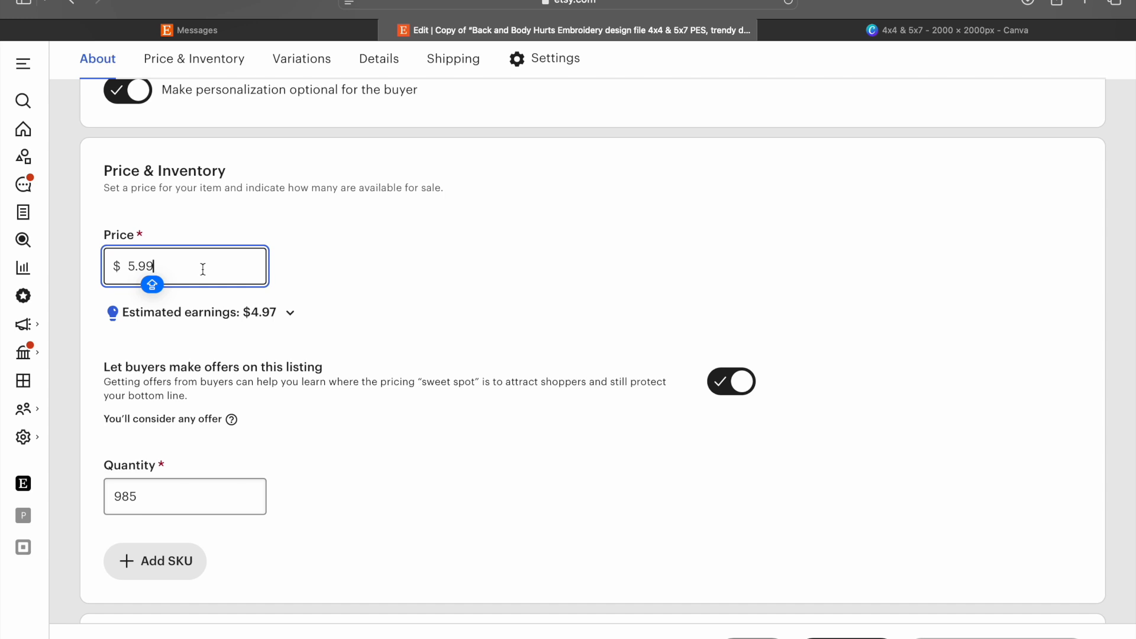
pyautogui.scroll(-4, 333, 345)
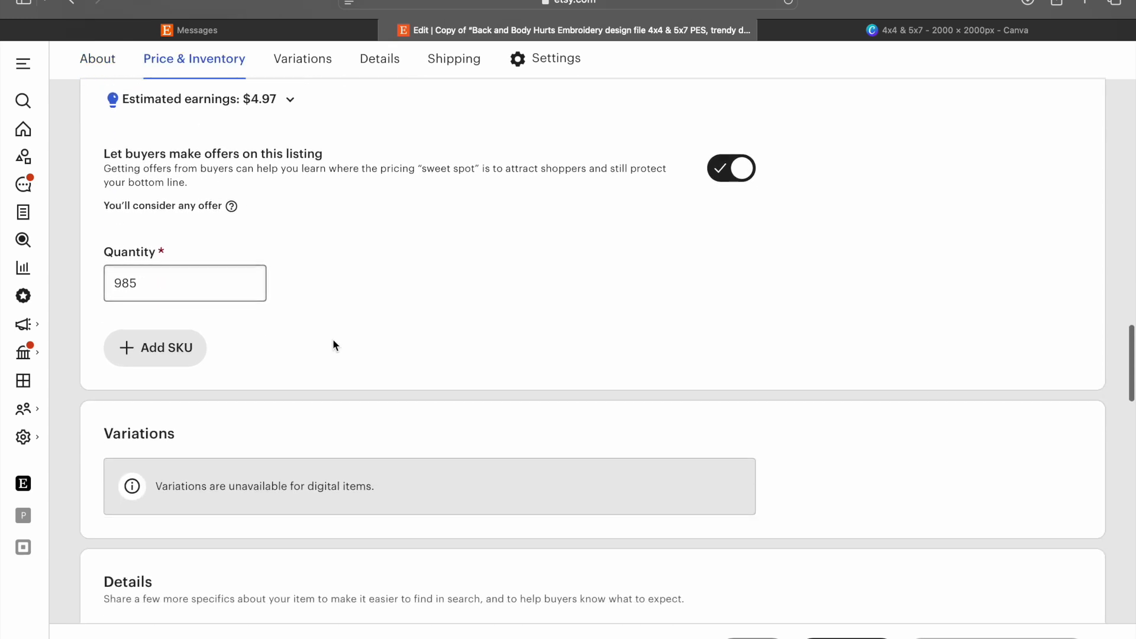
pyautogui.click(220, 287)
pyautogui.press('BackSpace')
pyautogui.press('BackSpace')
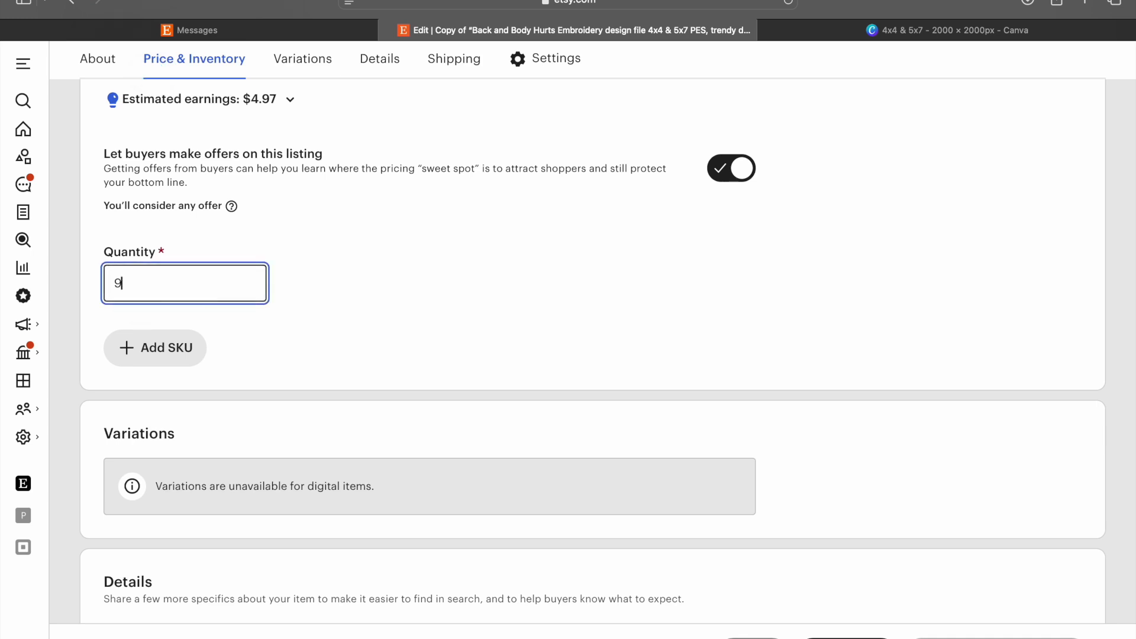
pyautogui.write('99')
pyautogui.scroll(-2, 418, 373)
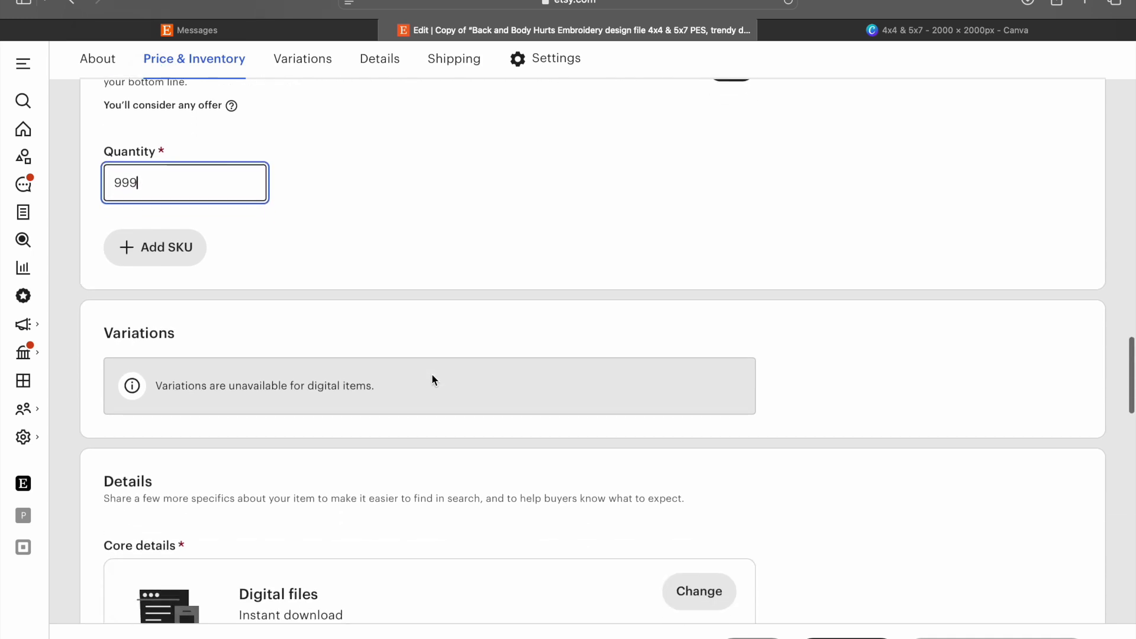
# Check the remaining listing details and publish the new Hand and Body Hurts listing.
pyautogui.scroll(-4, 432, 379)
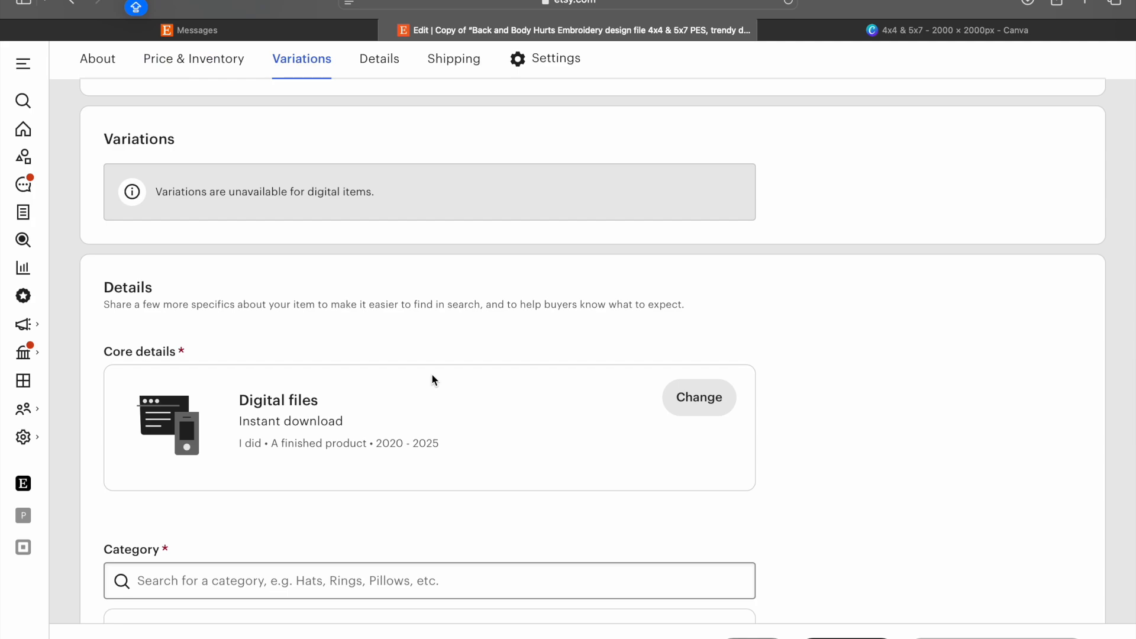
pyautogui.scroll(-3, 432, 376)
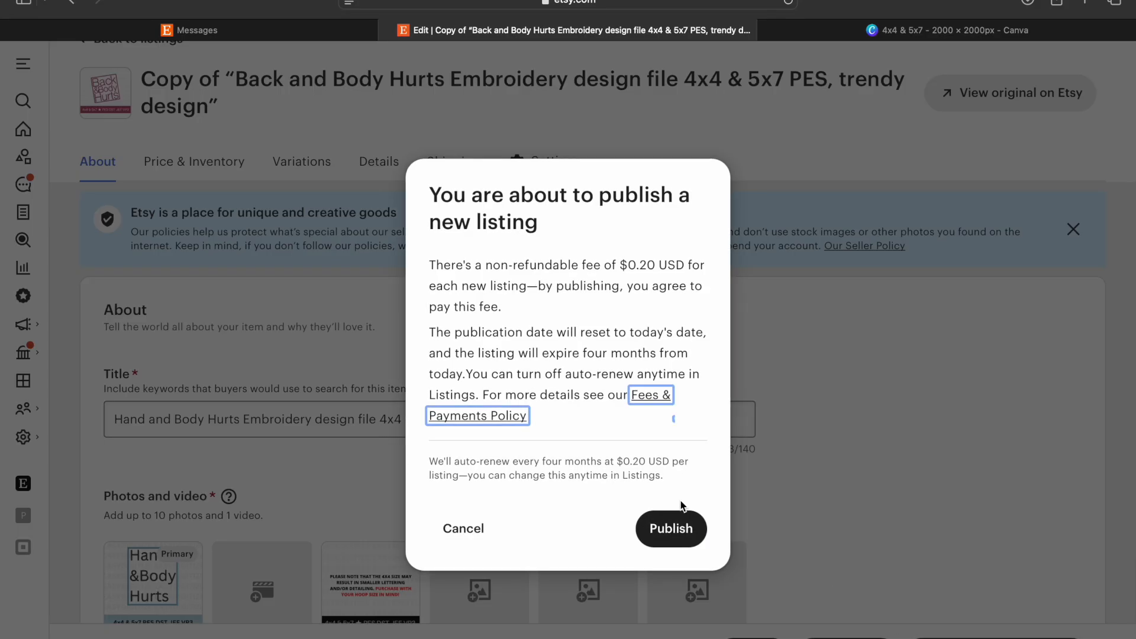
pyautogui.click(692, 530)
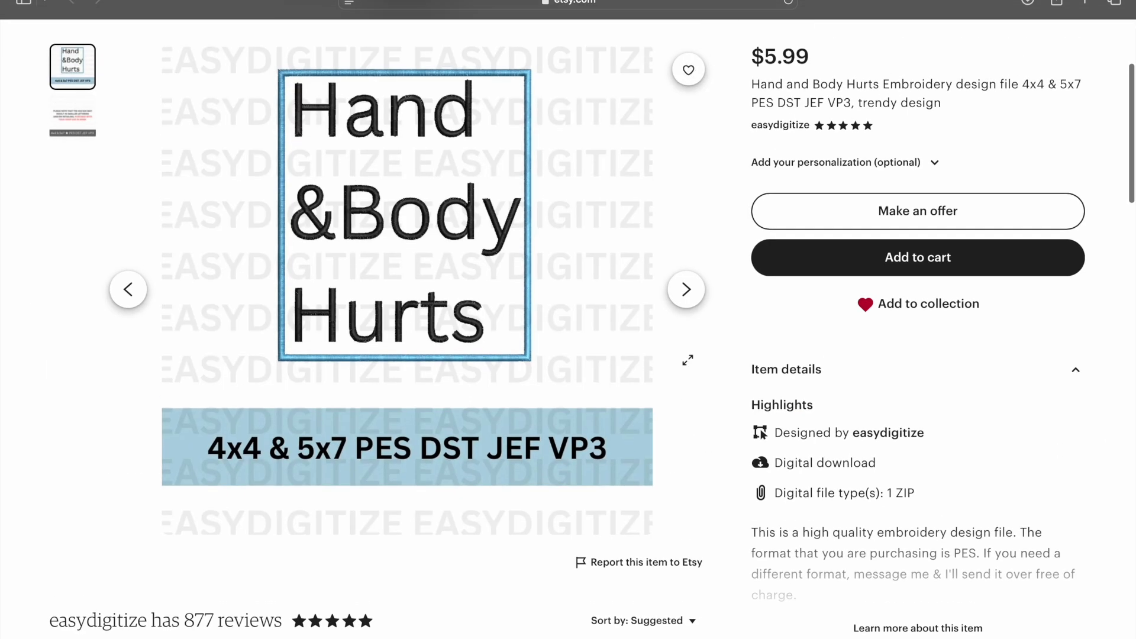
# Review the published listing's photo, title, price and item details, dismissing the low-battery notification.
pyautogui.scroll(1, 568, 329)
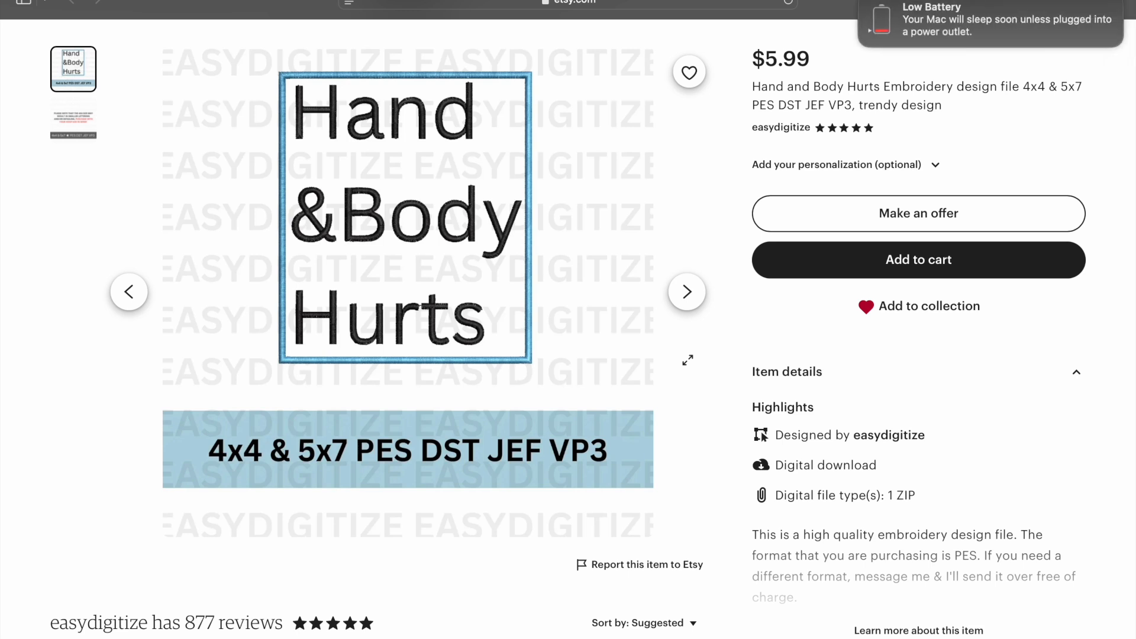
pyautogui.click(863, 3)
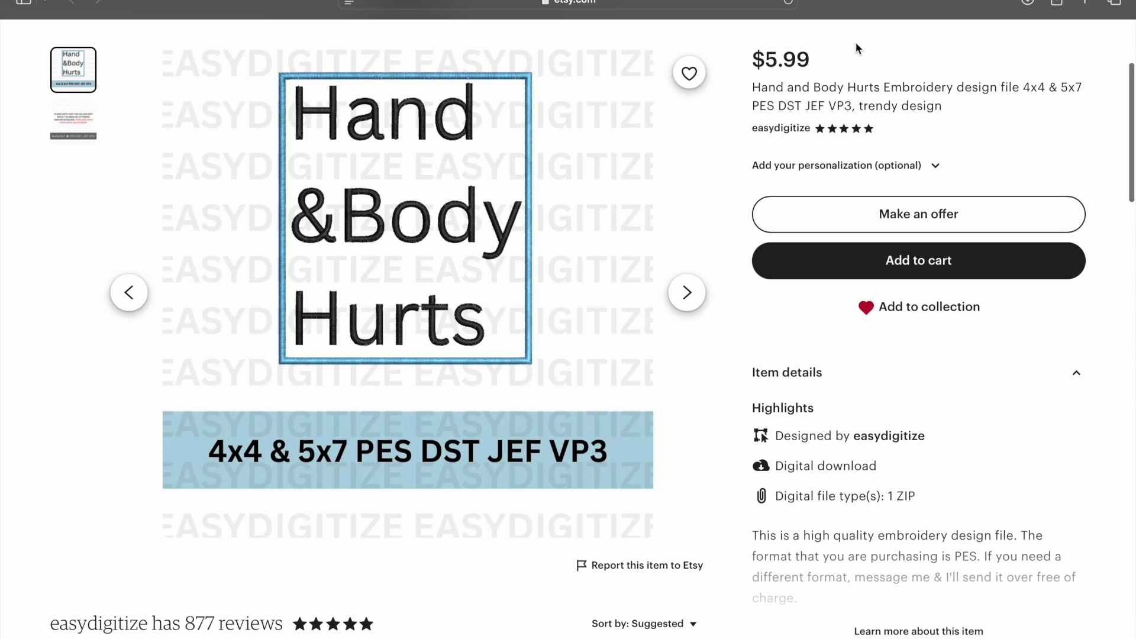
pyautogui.scroll(4, 860, 42)
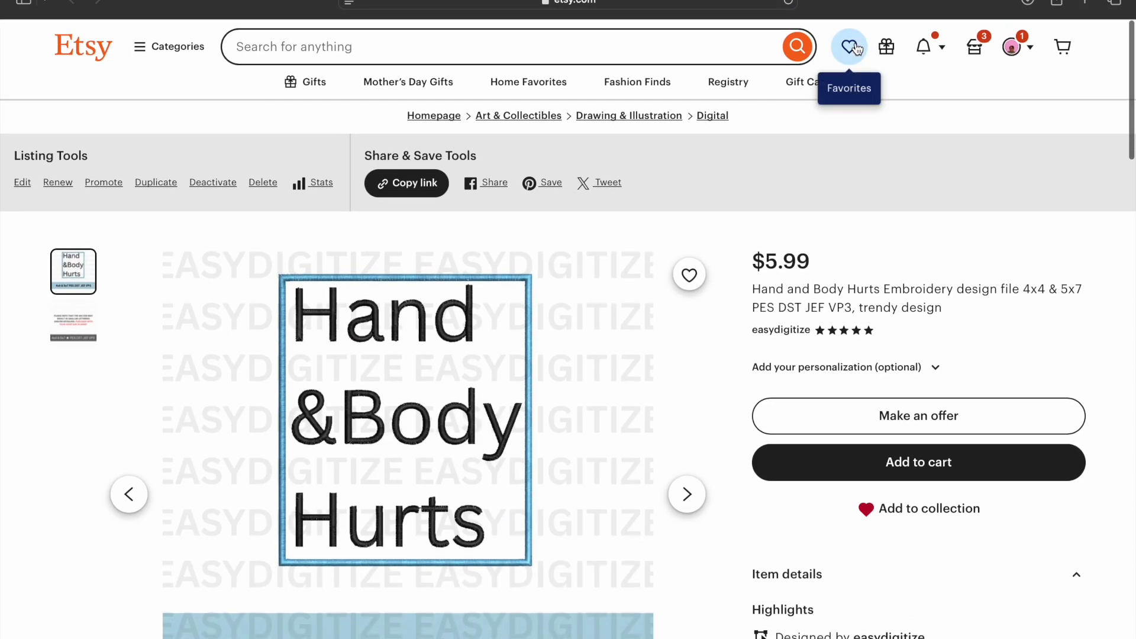